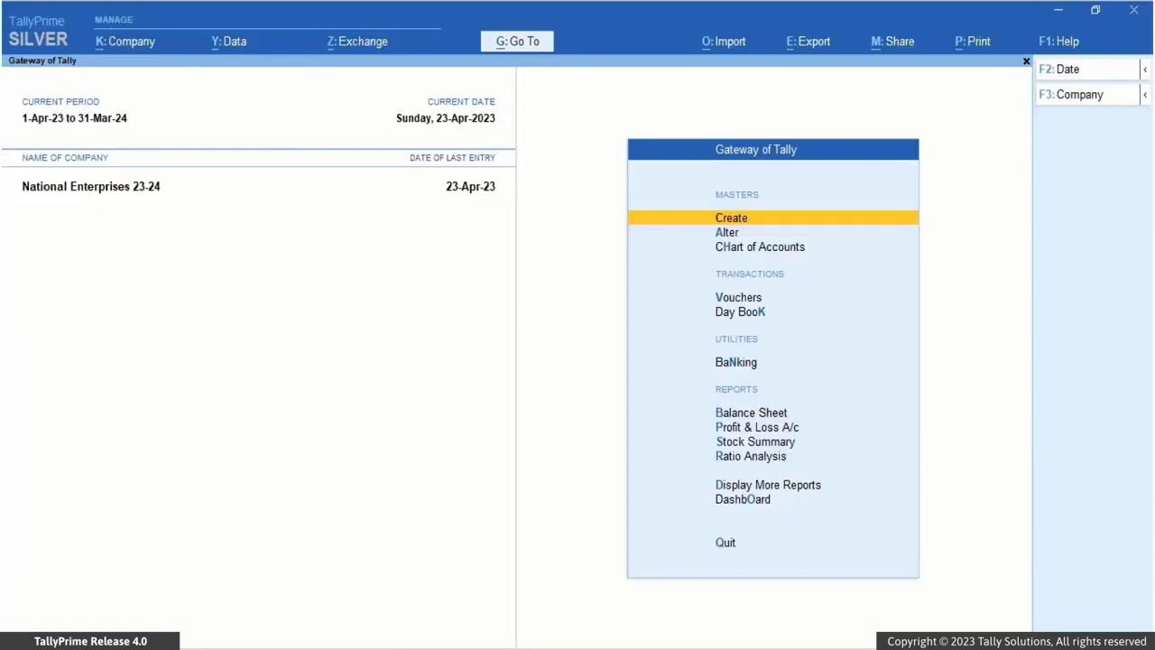
Step: Start creating a masters mapping template for Excel import, based on Sheet1 of Item List.xlsx
key(alt+o)
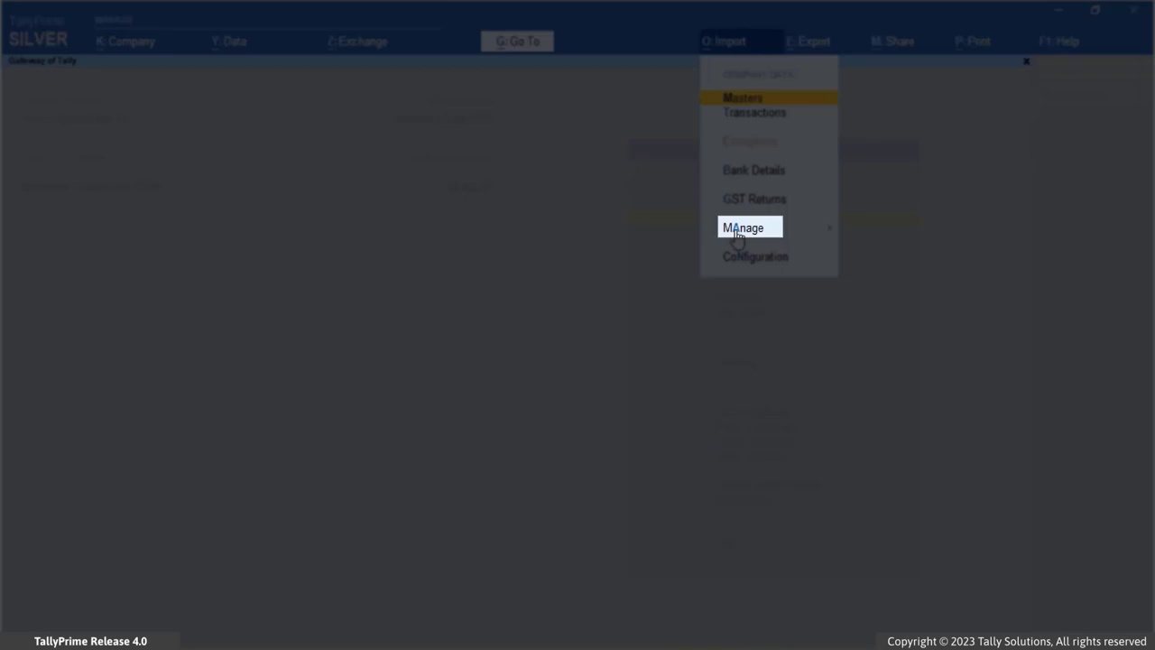
click(737, 236)
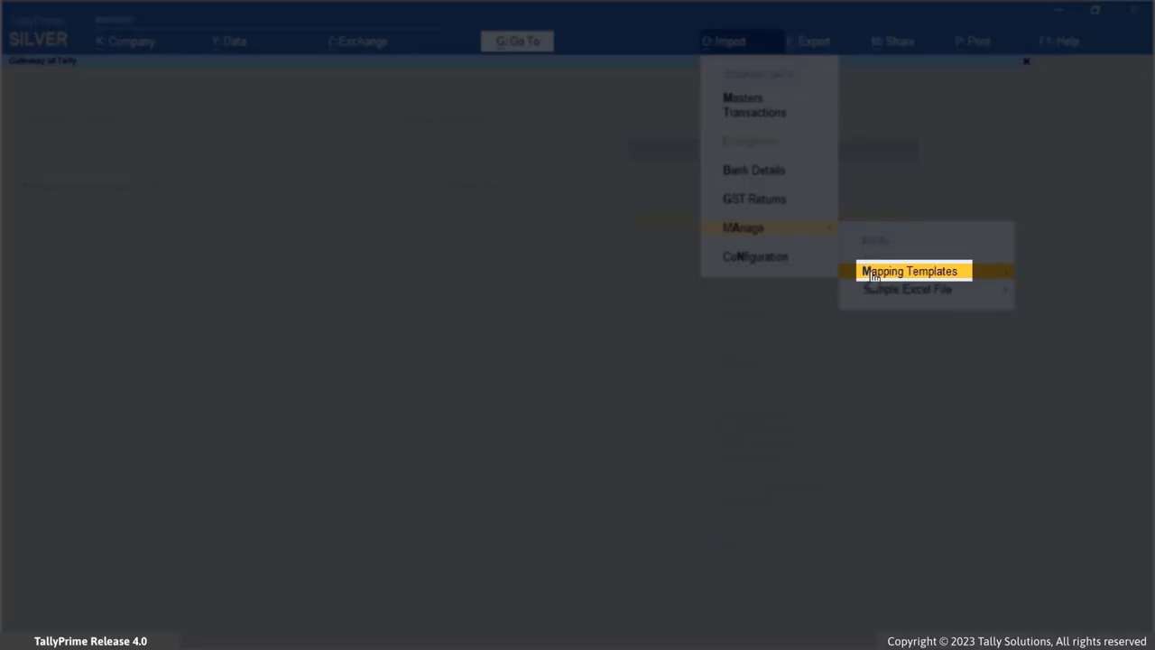
click(874, 275)
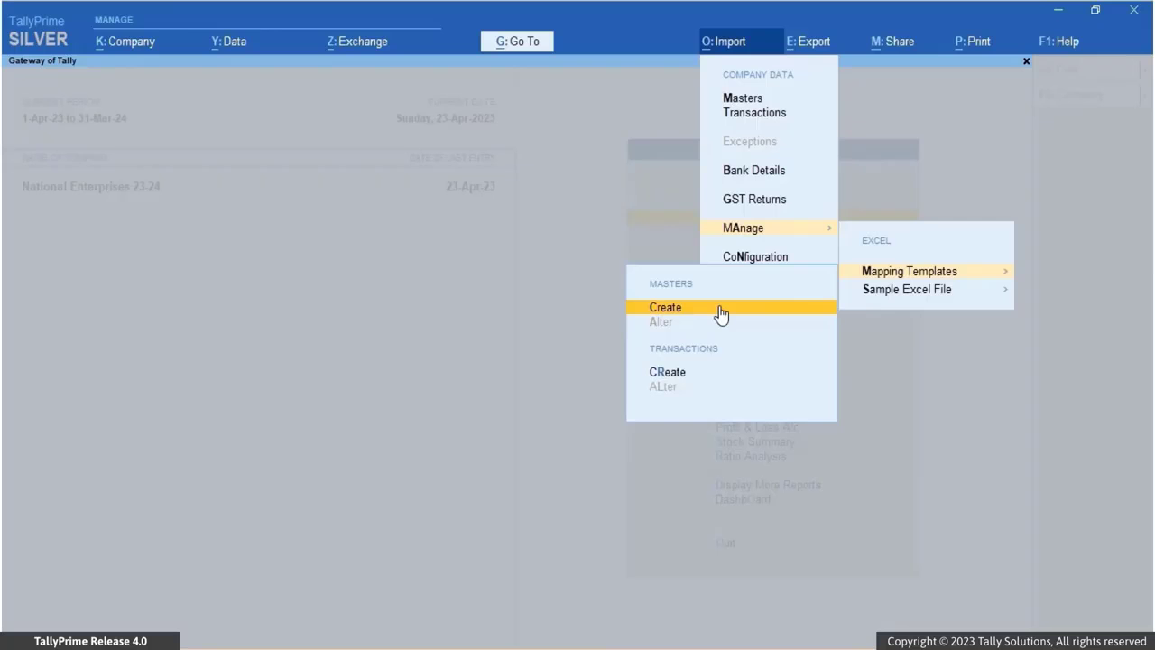
click(720, 307)
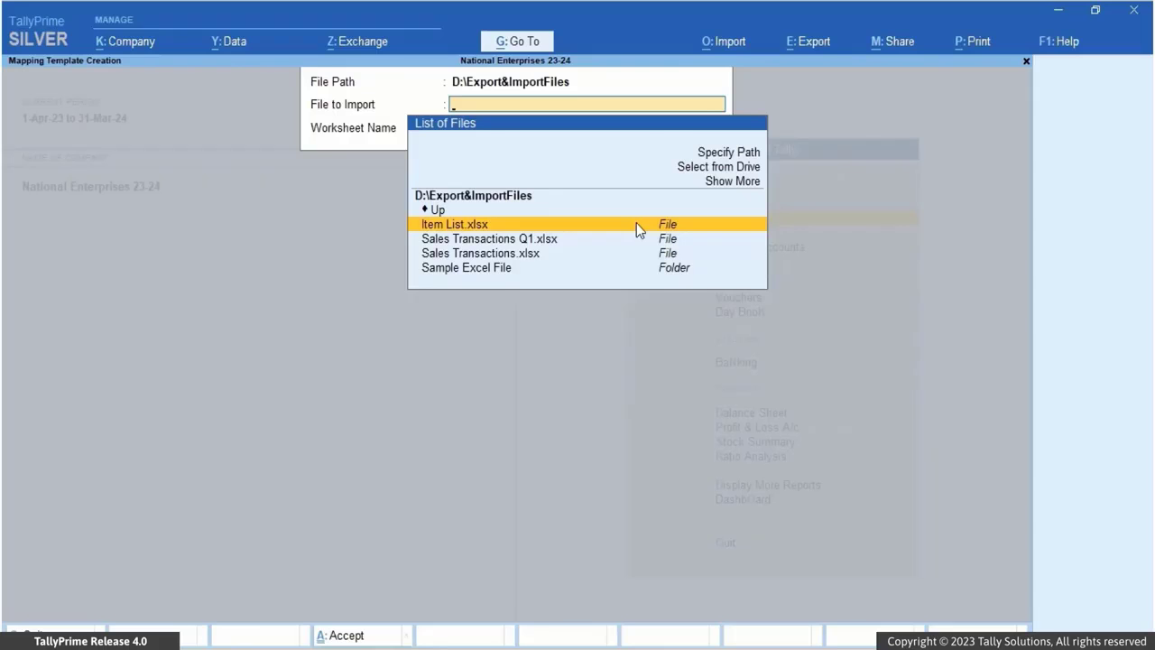
click(636, 225)
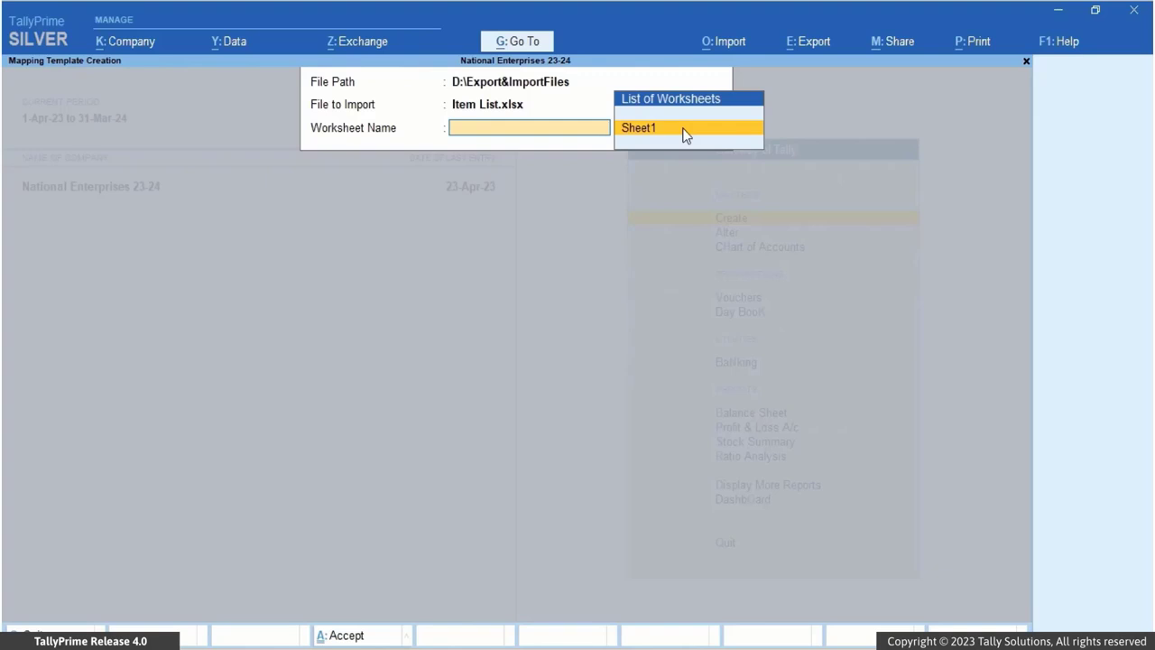
click(684, 133)
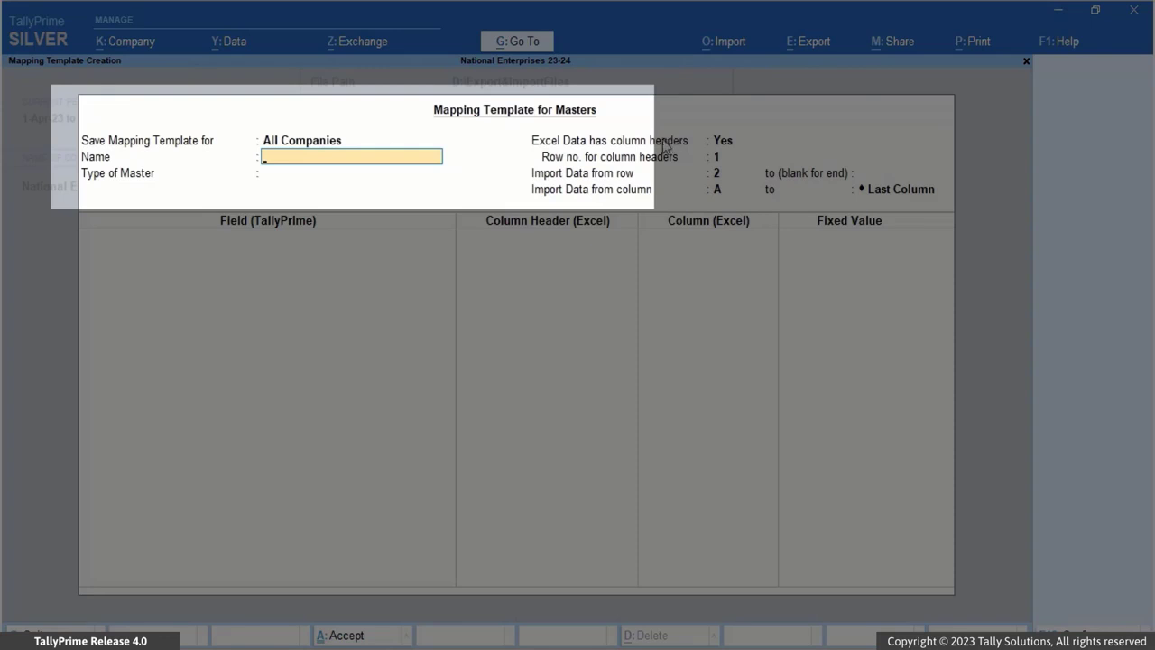
Step: Set the mapping template to save for All Companies, name it Stock Items, and choose Stock Item as the master type
key(BackSpace)
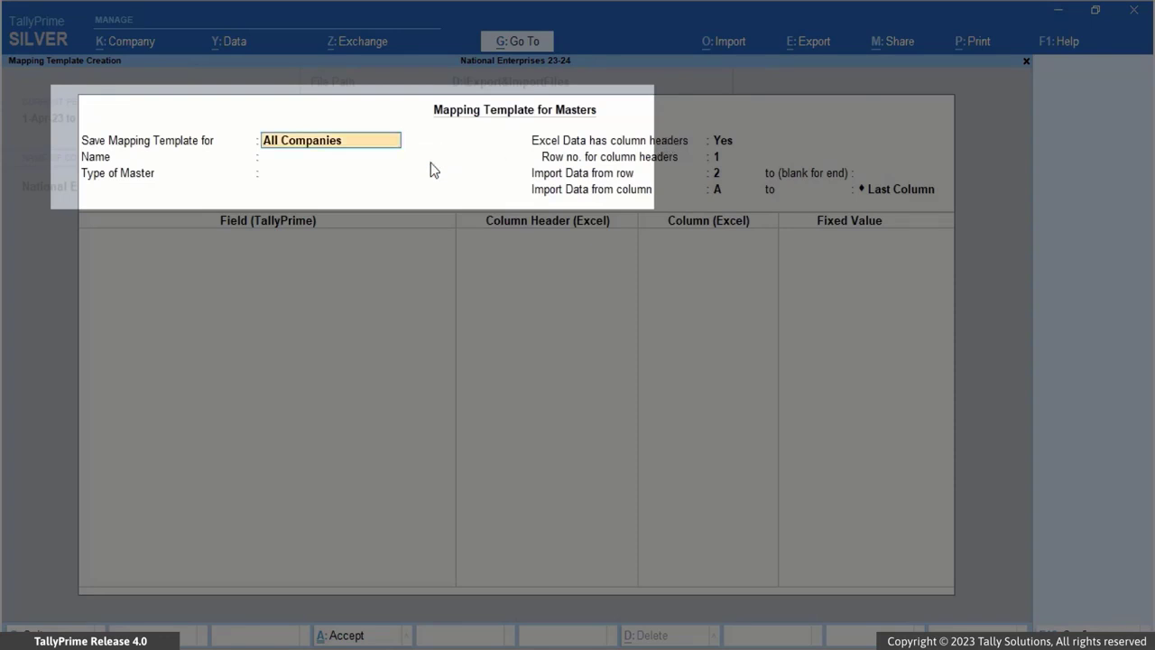
key(space)
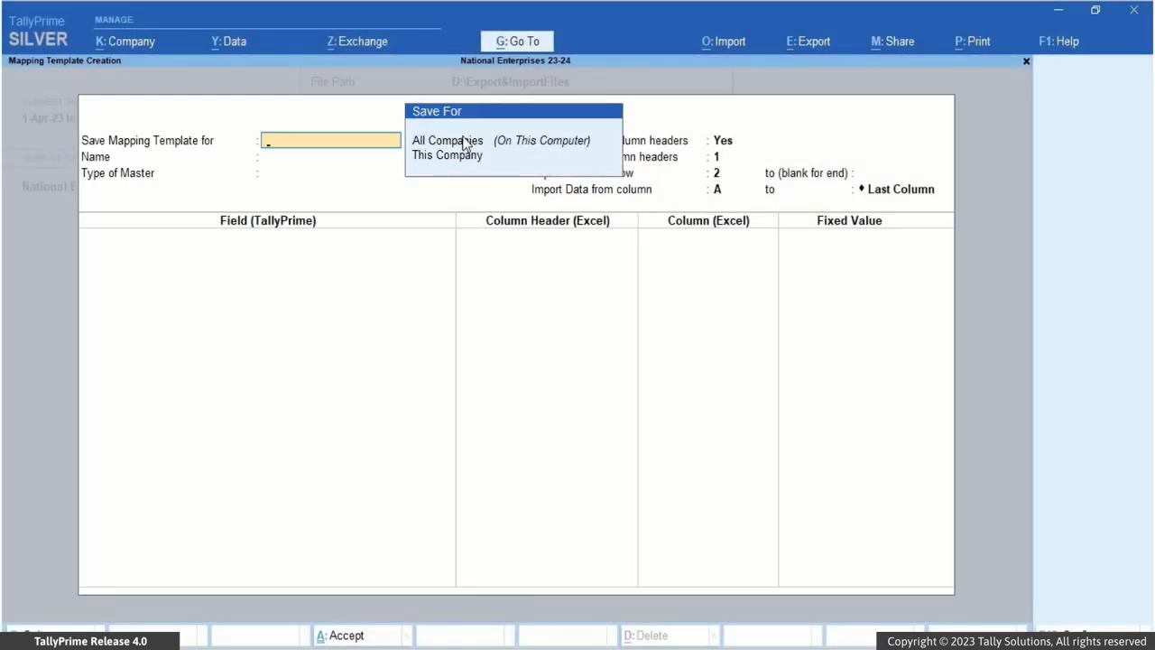
click(463, 143)
text(S)
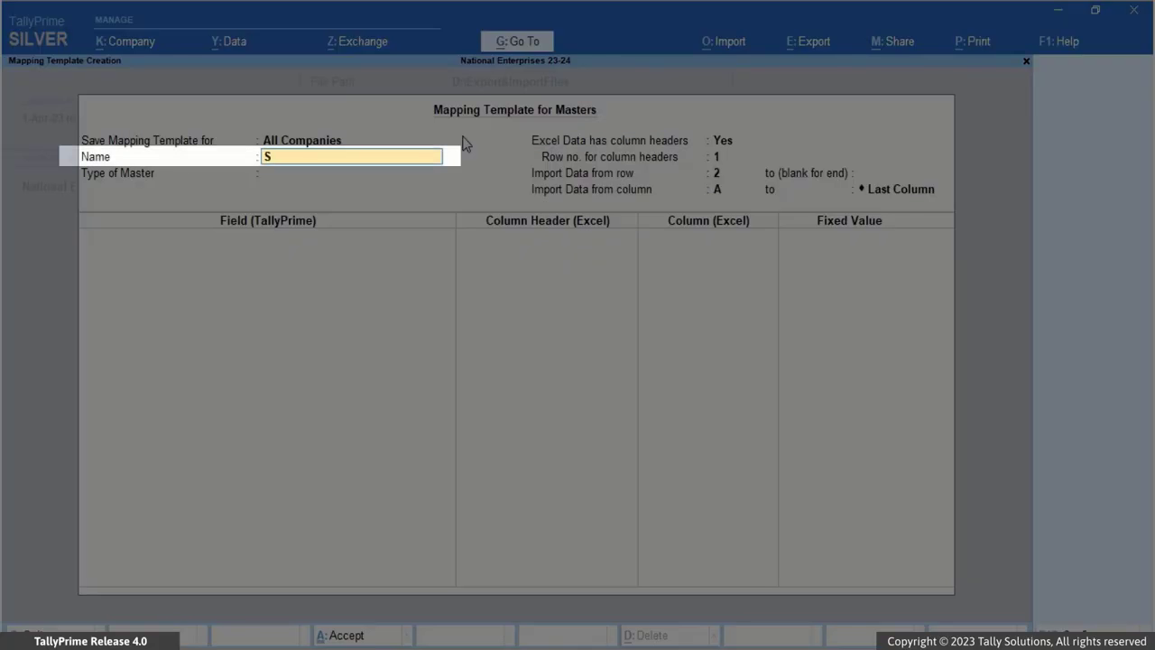
text(tock Items)
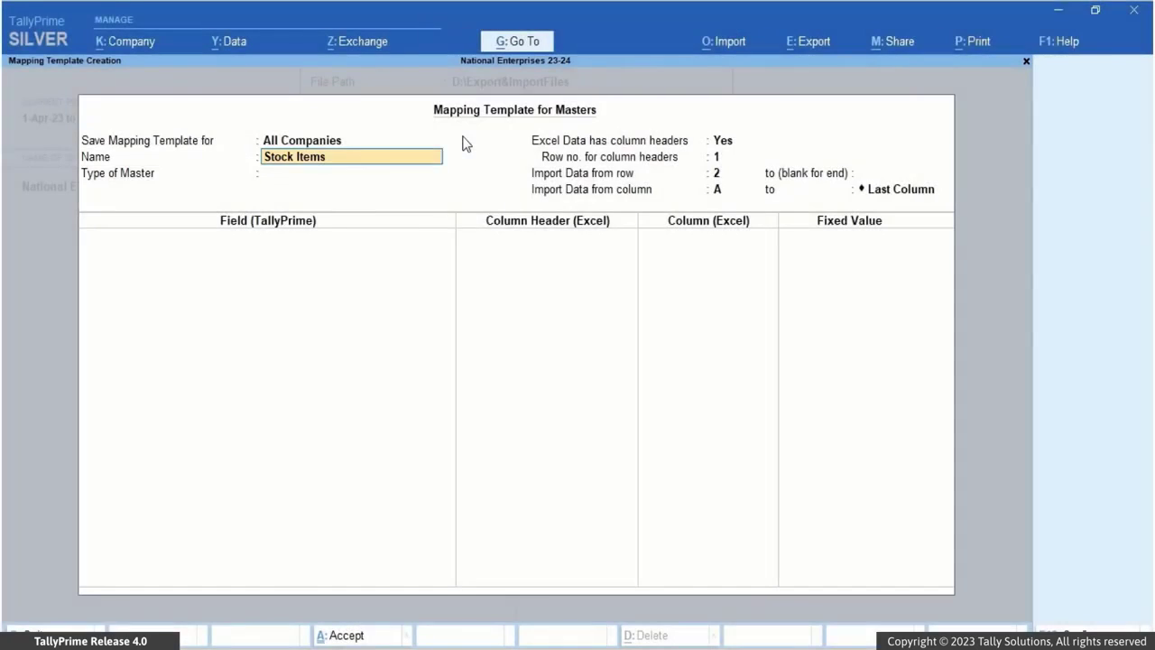
key(Return)
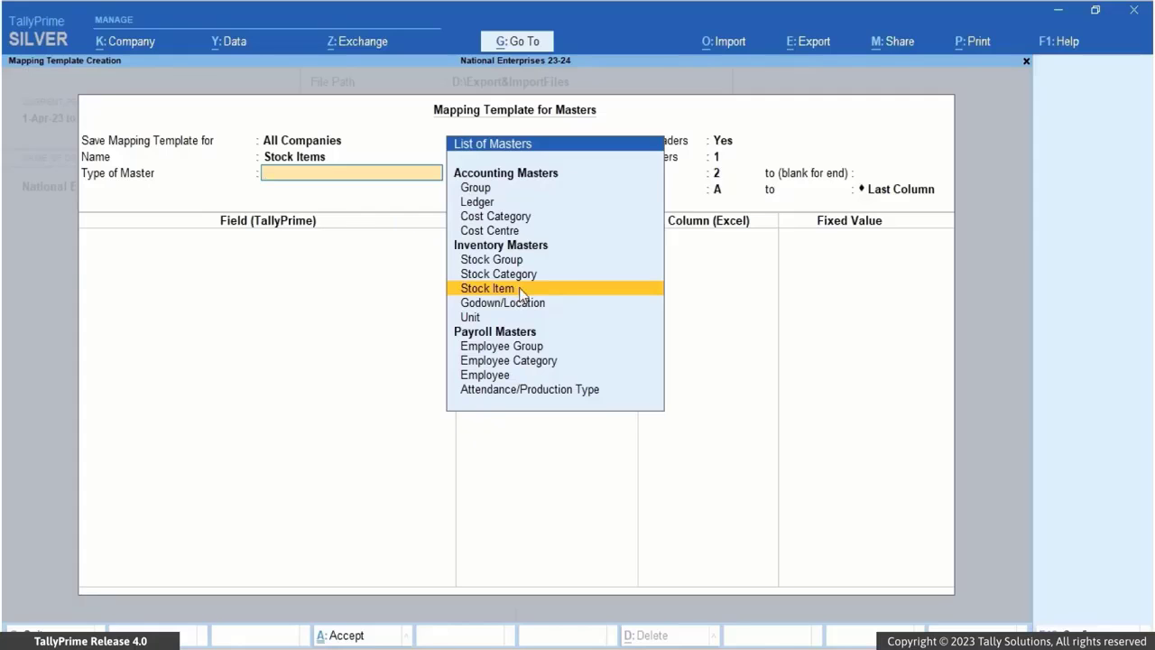
click(521, 291)
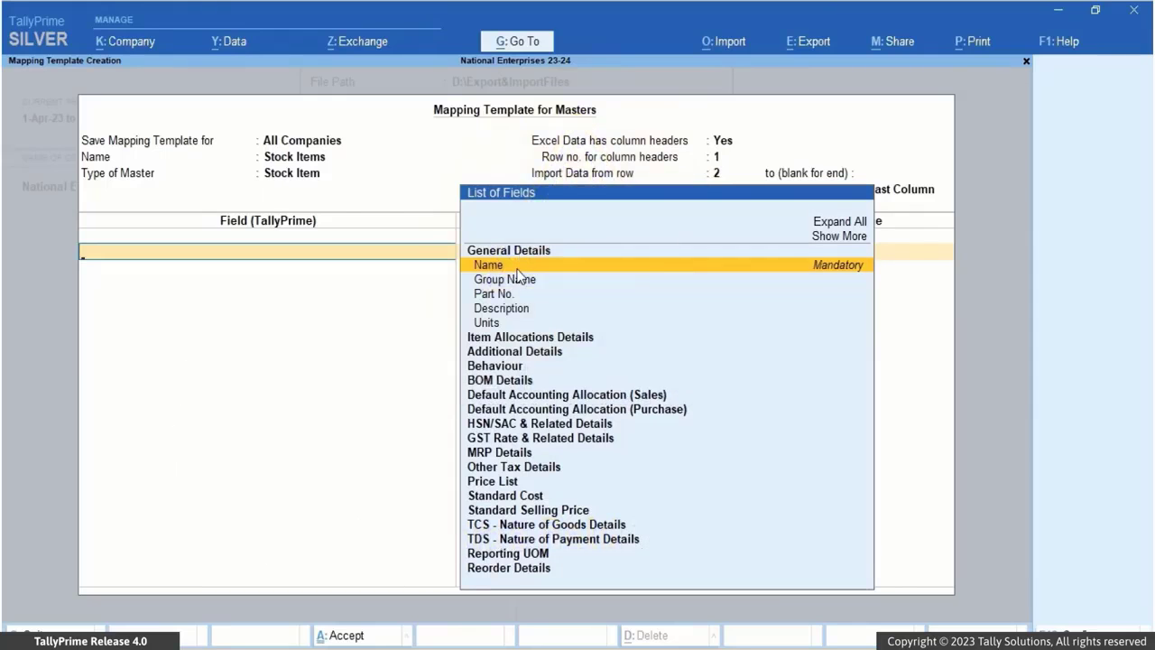
Step: Map the Name field to the Item Name column header and the Units field to Unit of Measurement
key(Return)
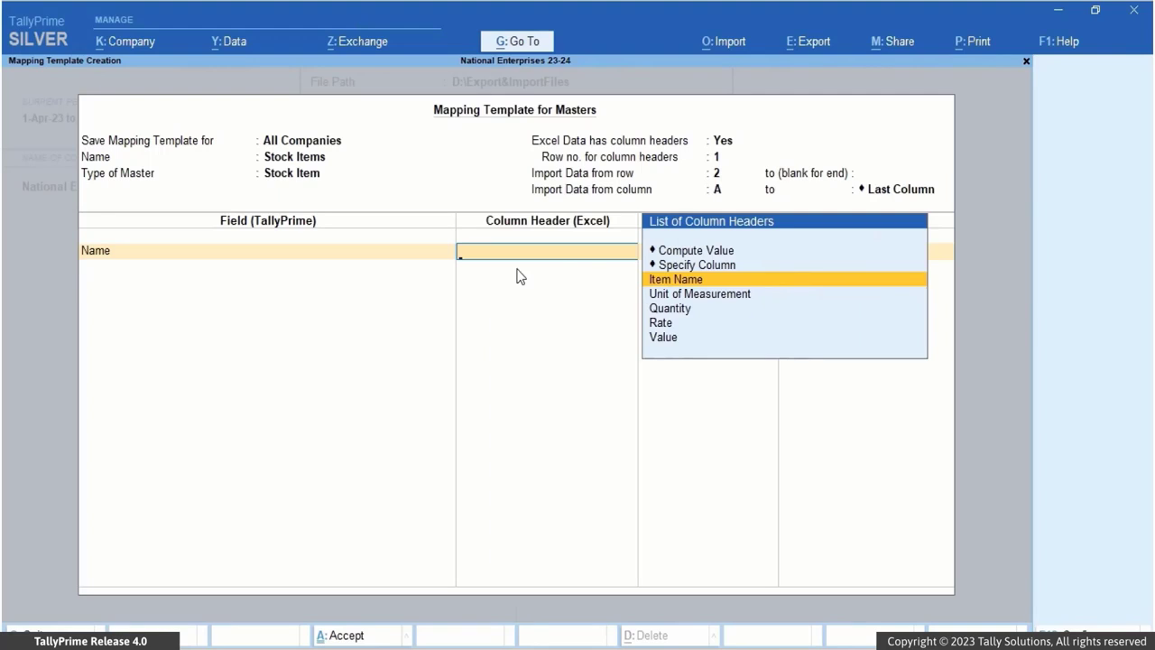
click(663, 285)
text(Uni)
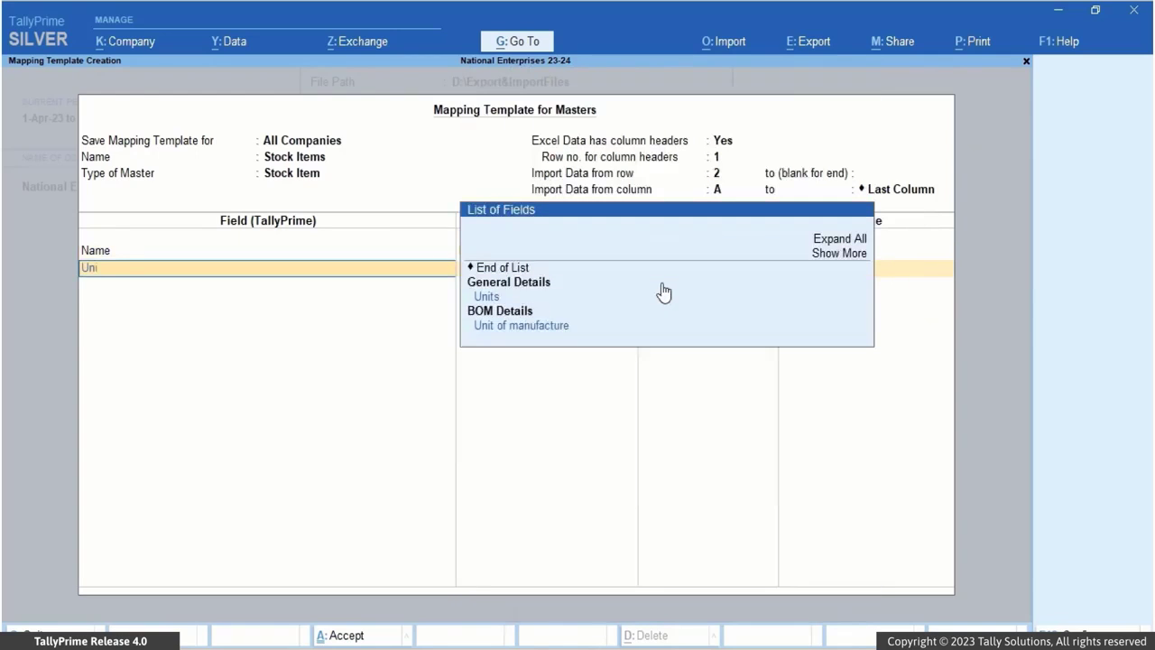
click(492, 297)
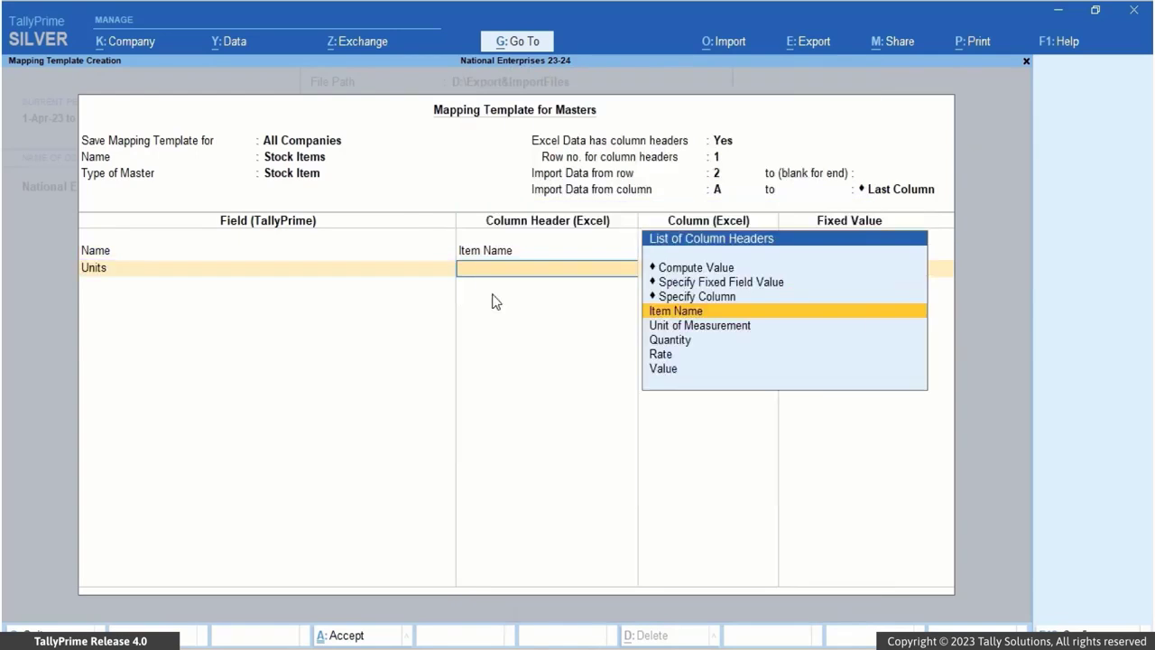
click(683, 327)
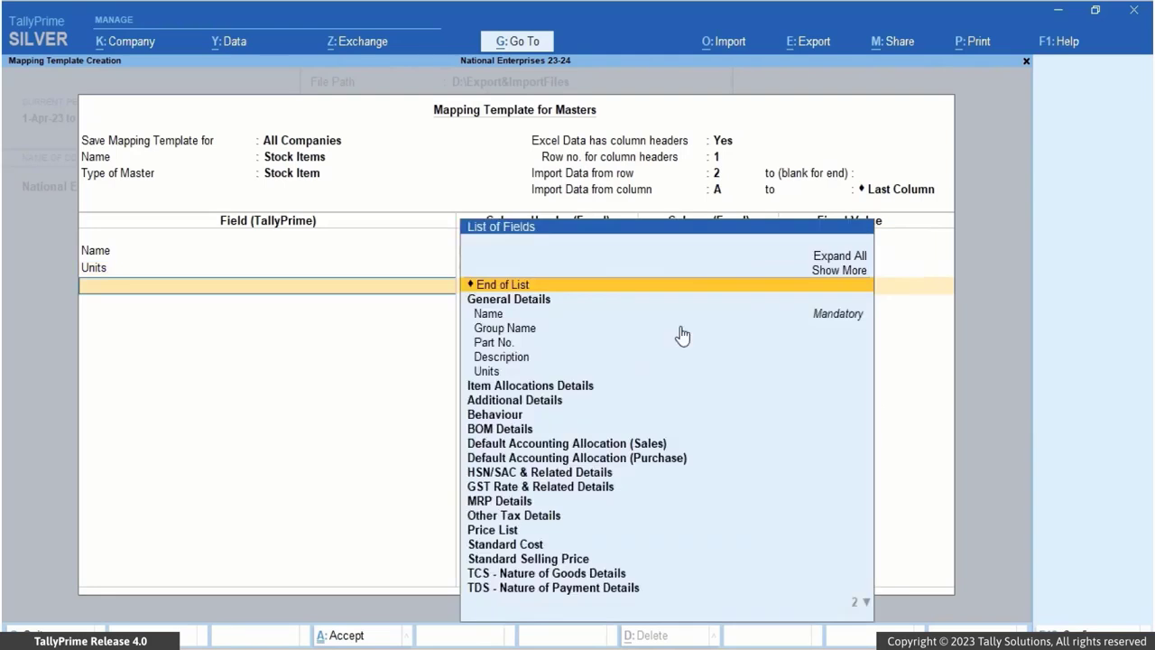
Step: Map Opening Balance - Quantity, Rate and Value to the Quantity, Rate and Value column headers, and save the template
text(Op)
click(600, 316)
click(689, 351)
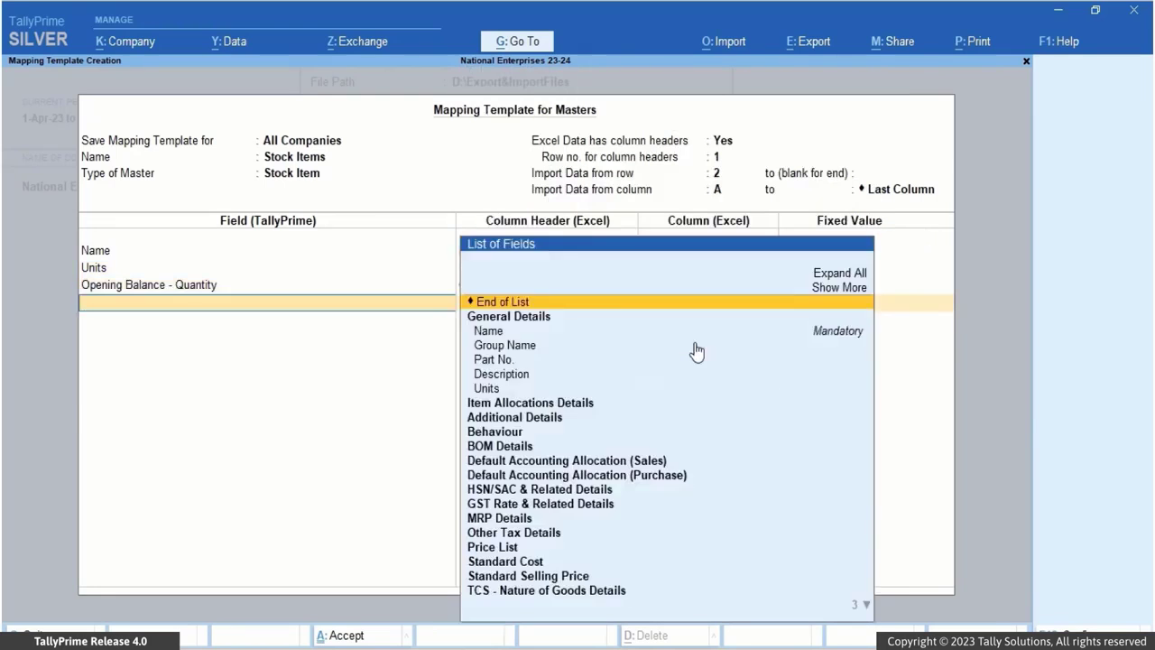
text(Op)
click(609, 350)
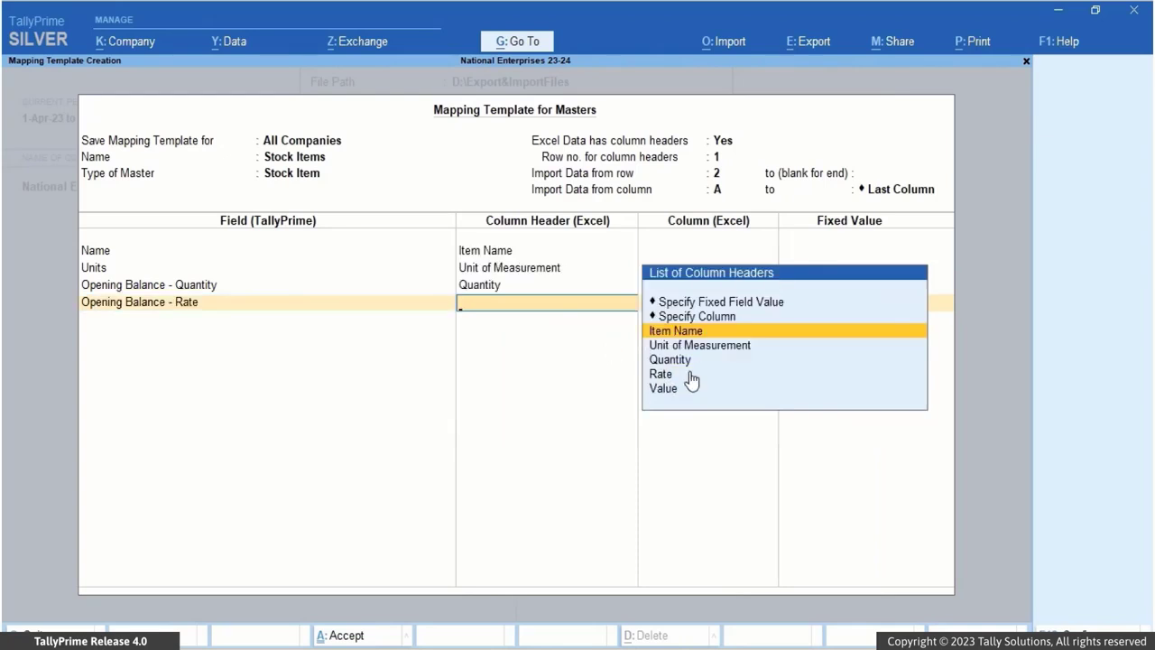
click(690, 374)
text(Op)
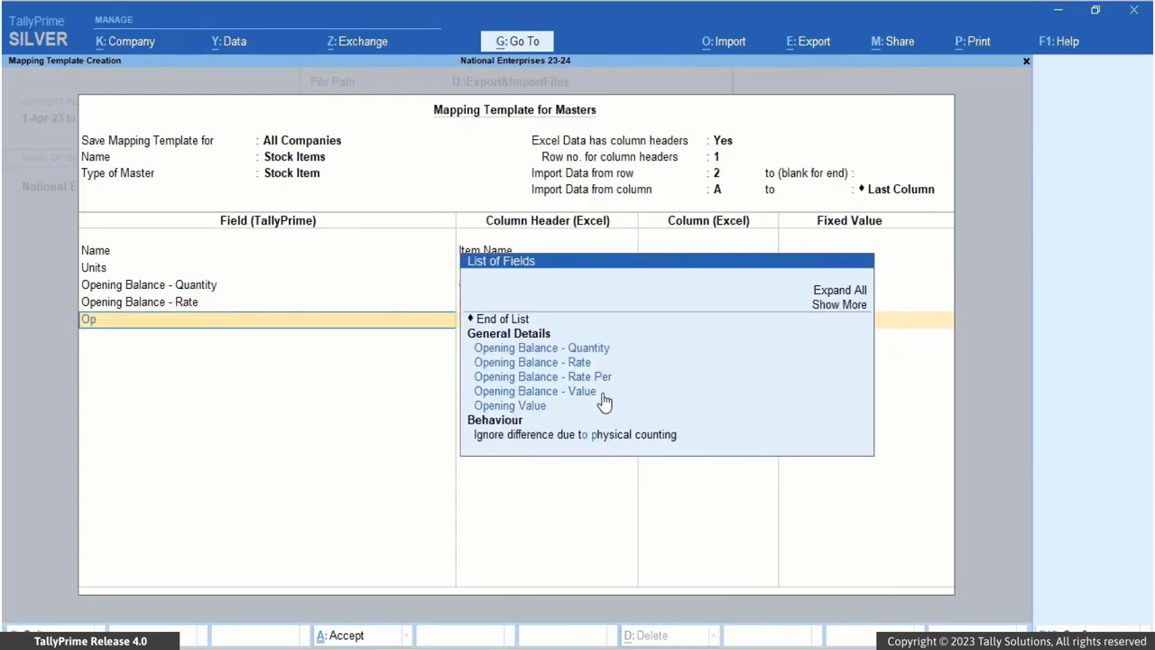
click(598, 392)
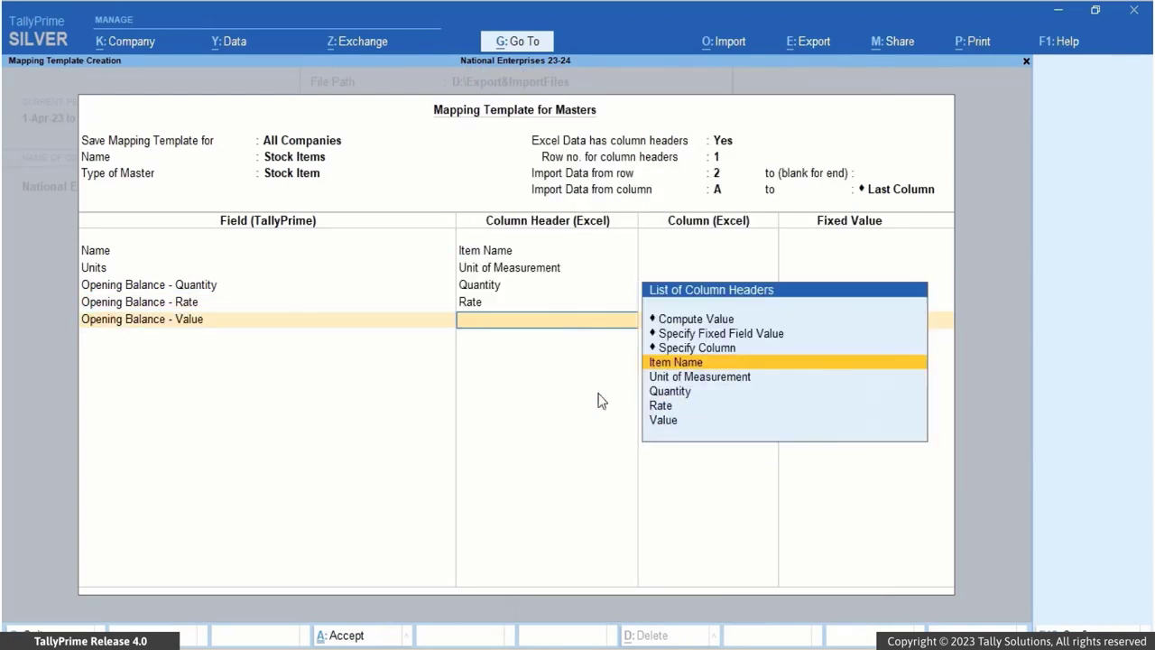
click(669, 421)
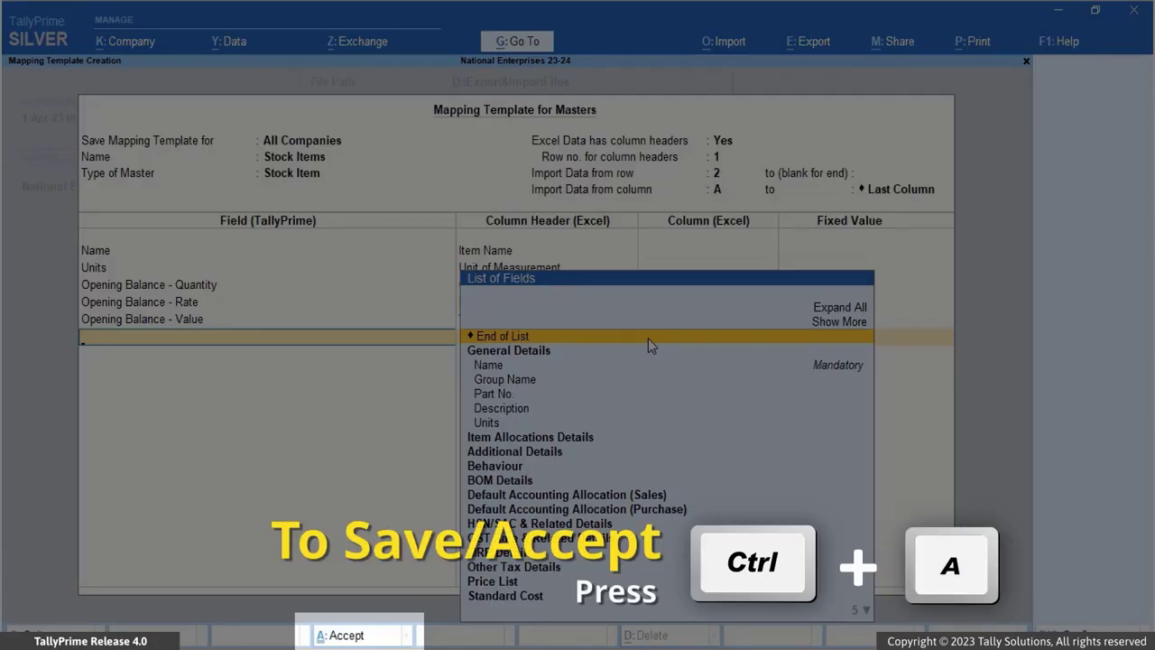
key(ctrl+a)
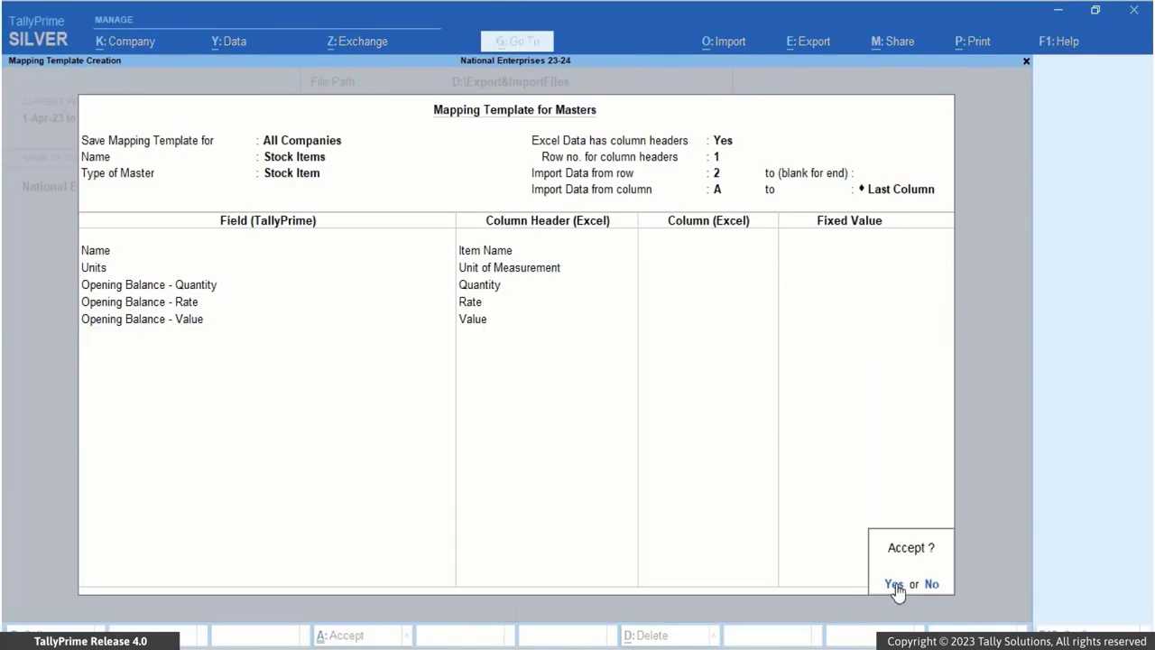
click(894, 584)
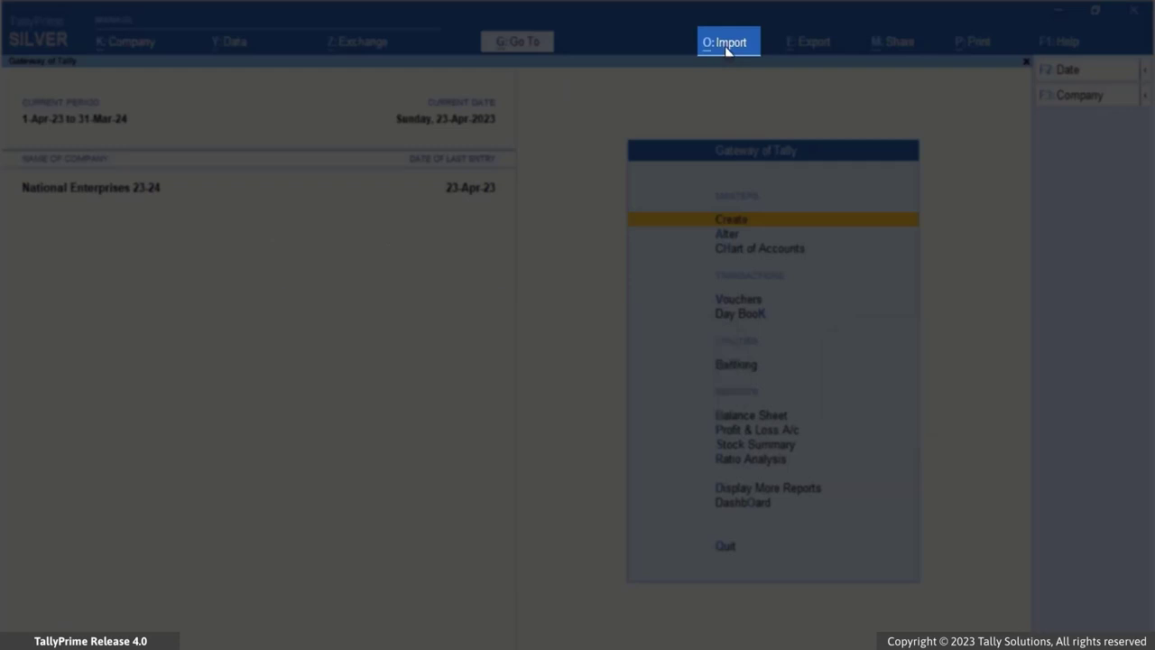
Step: Start a masters import in Excel (Spreadsheet) format, using Sheet1 of Item List.xlsx as the source
click(728, 51)
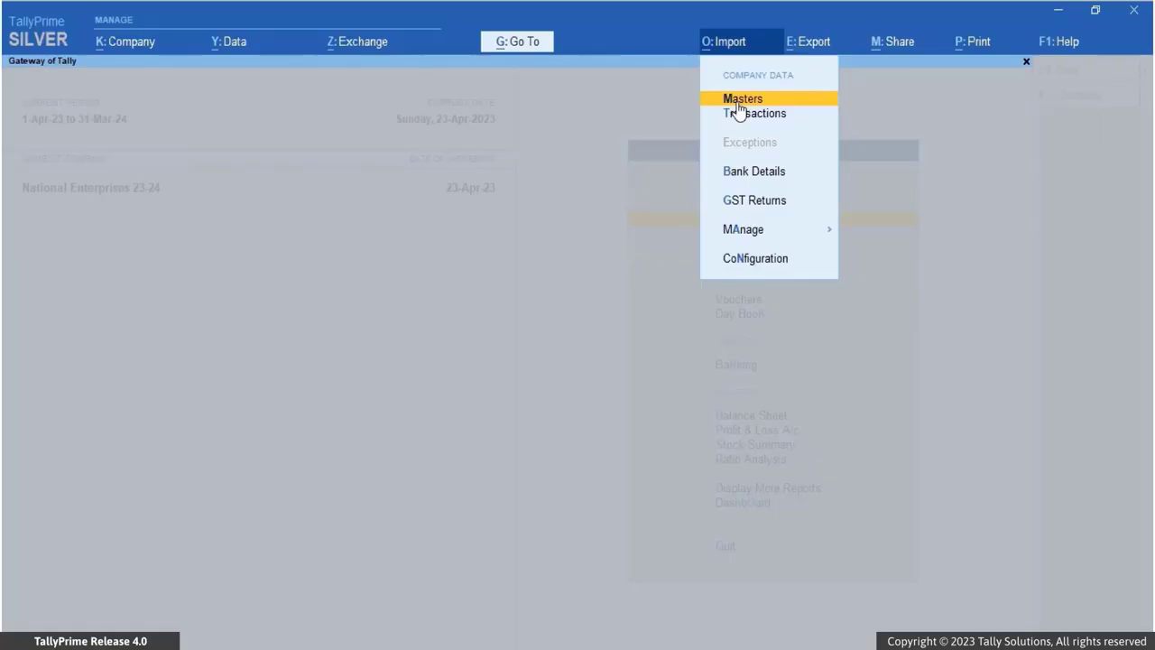
click(737, 104)
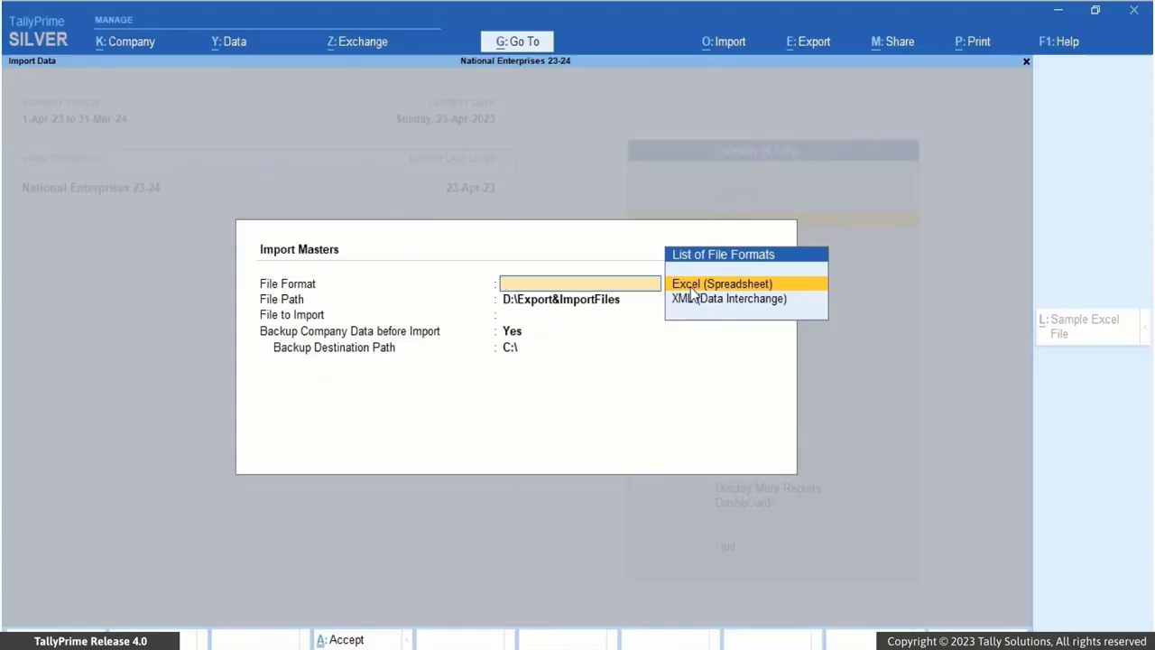
click(691, 291)
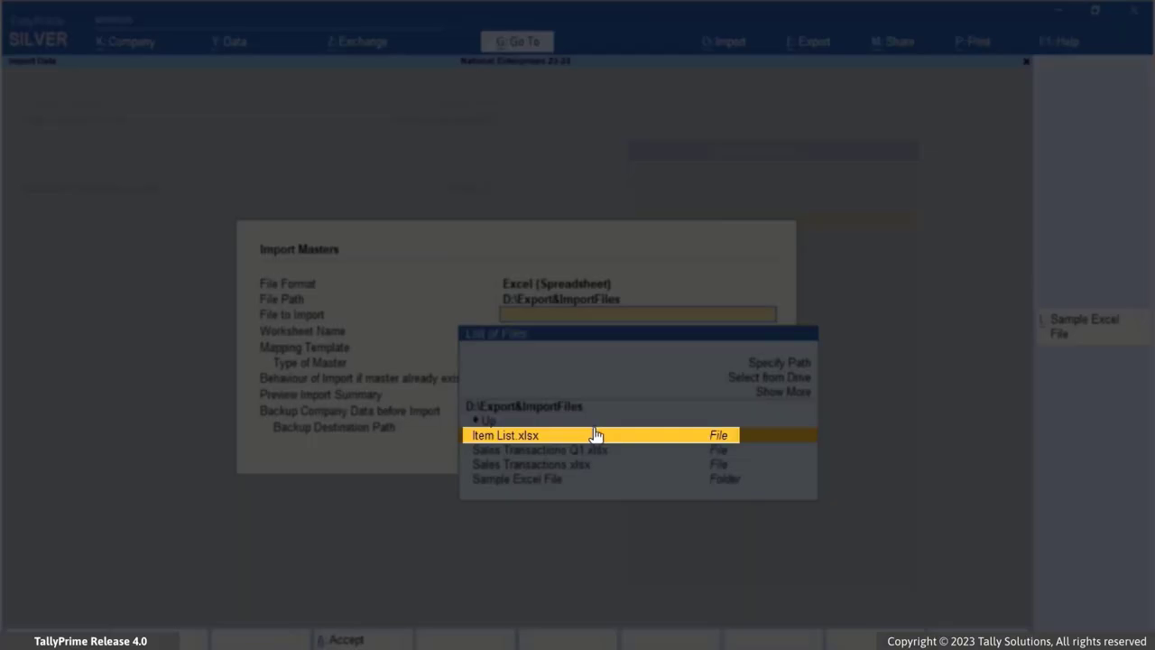
click(595, 436)
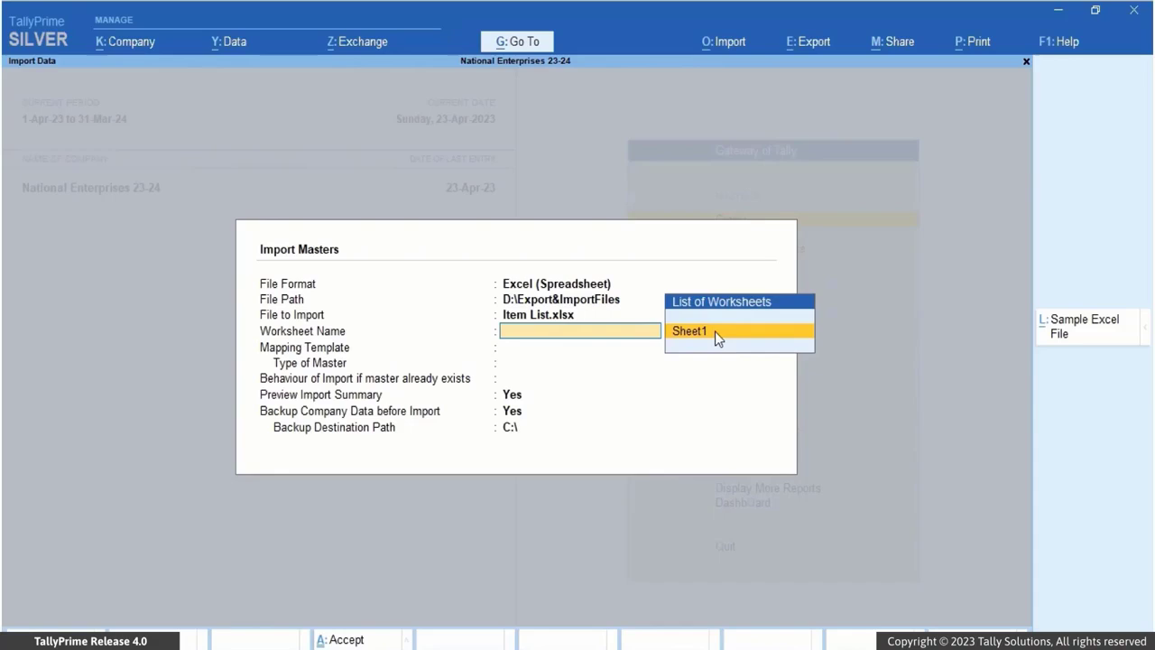
click(713, 333)
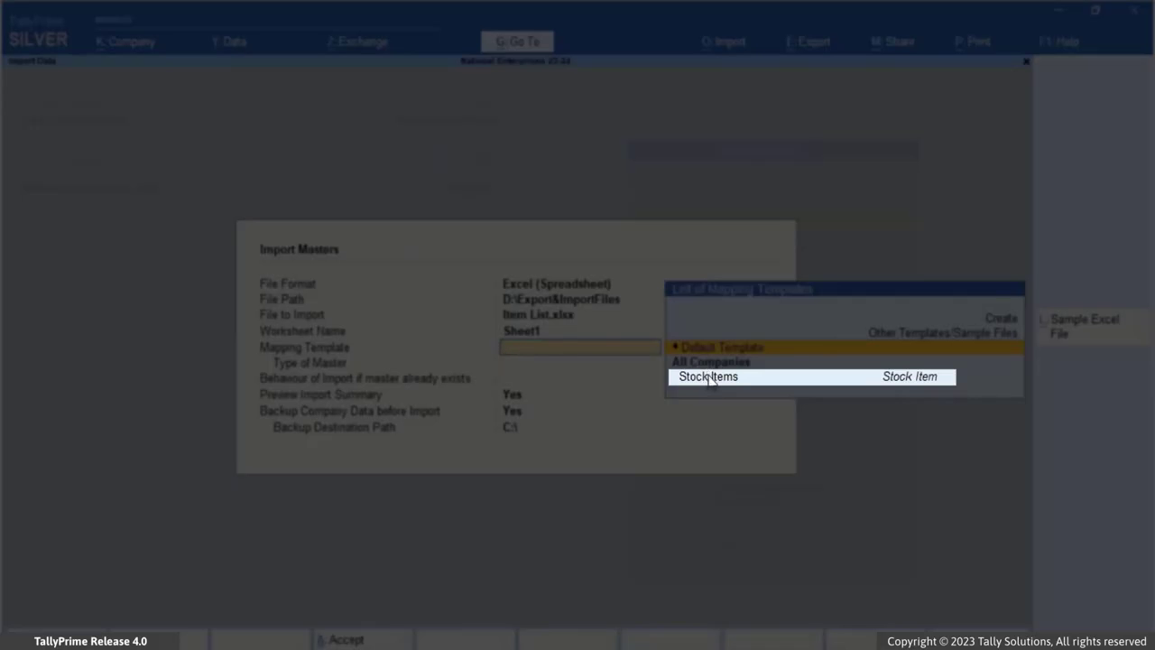
Step: Apply the Stock Items mapping template, set existing masters to Ignore Duplicates, and keep the import summary preview on
click(711, 379)
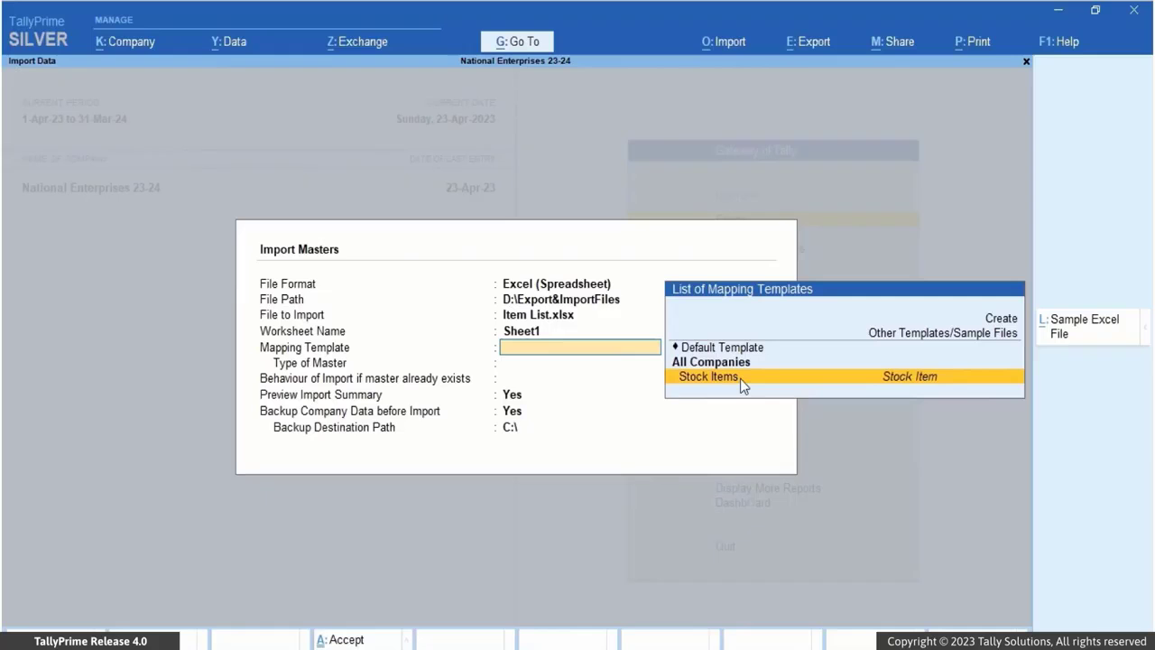
click(740, 380)
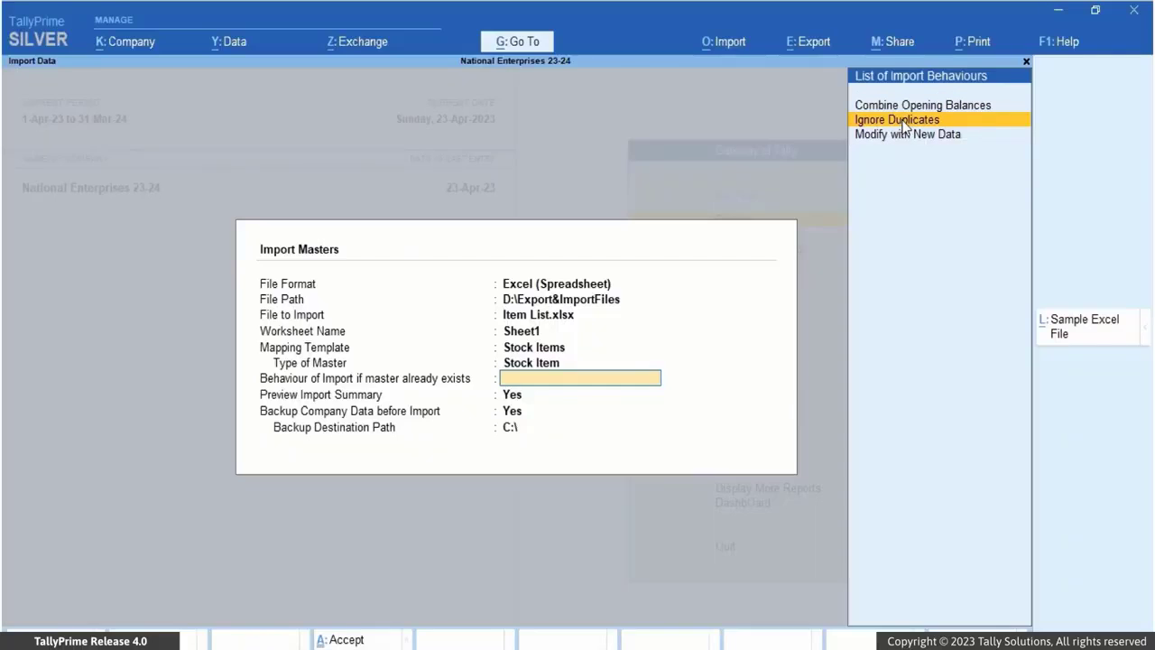
click(903, 121)
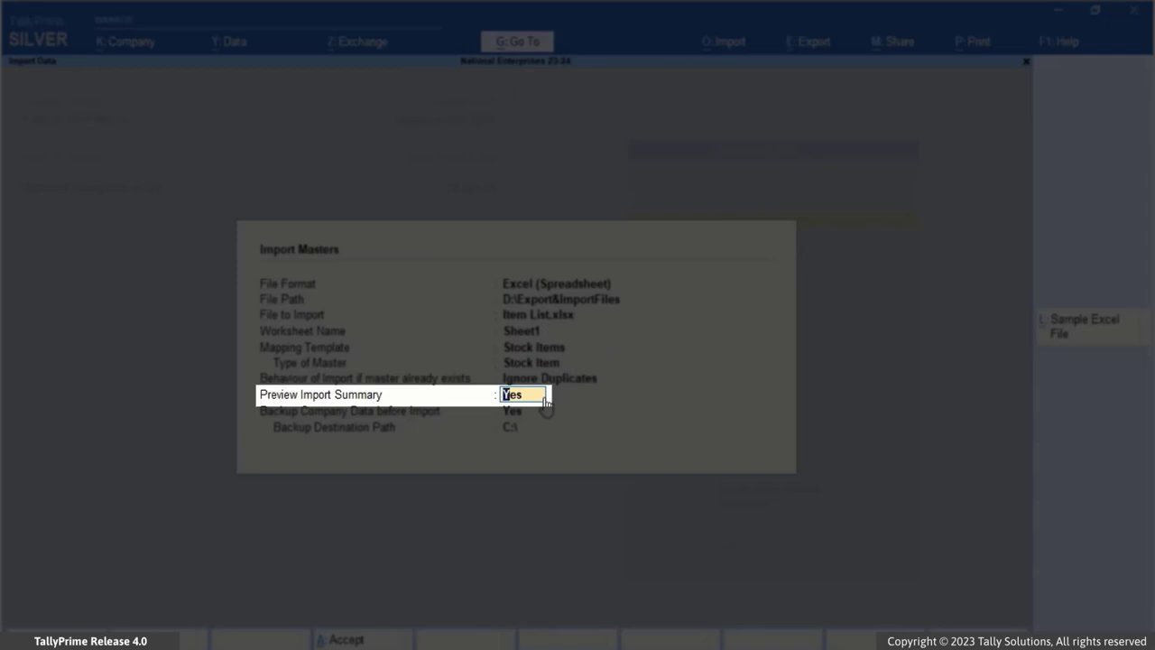
key(Return)
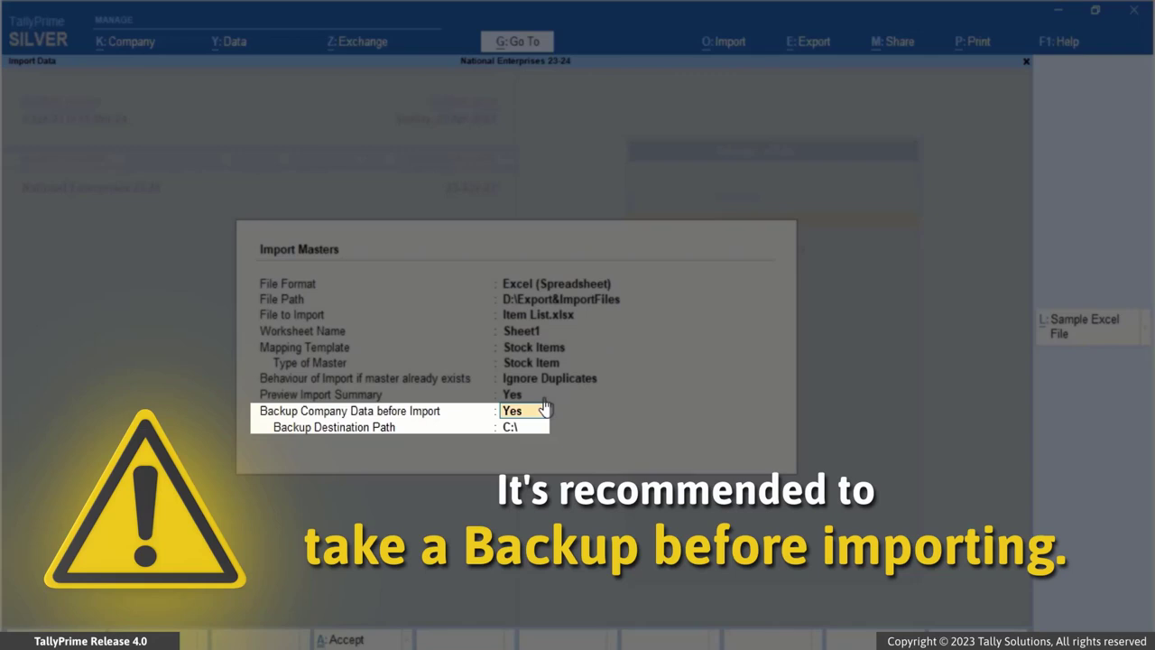
Step: Keep the company data backup before import on, and set the backup destination path to D:\
key(Return)
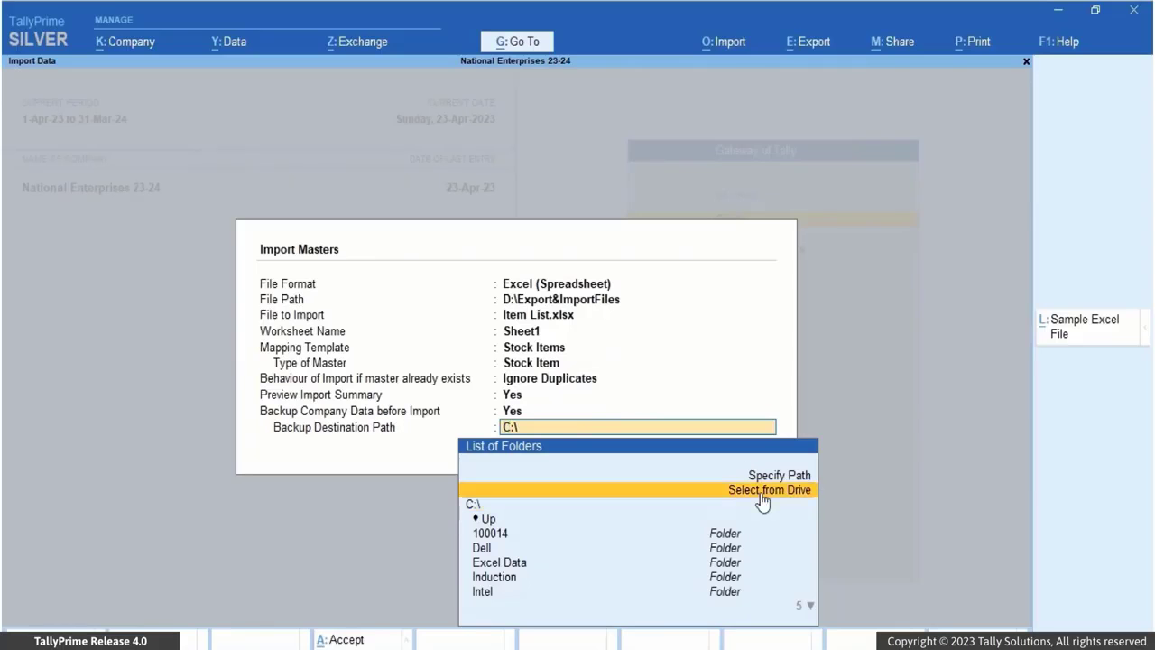
click(761, 493)
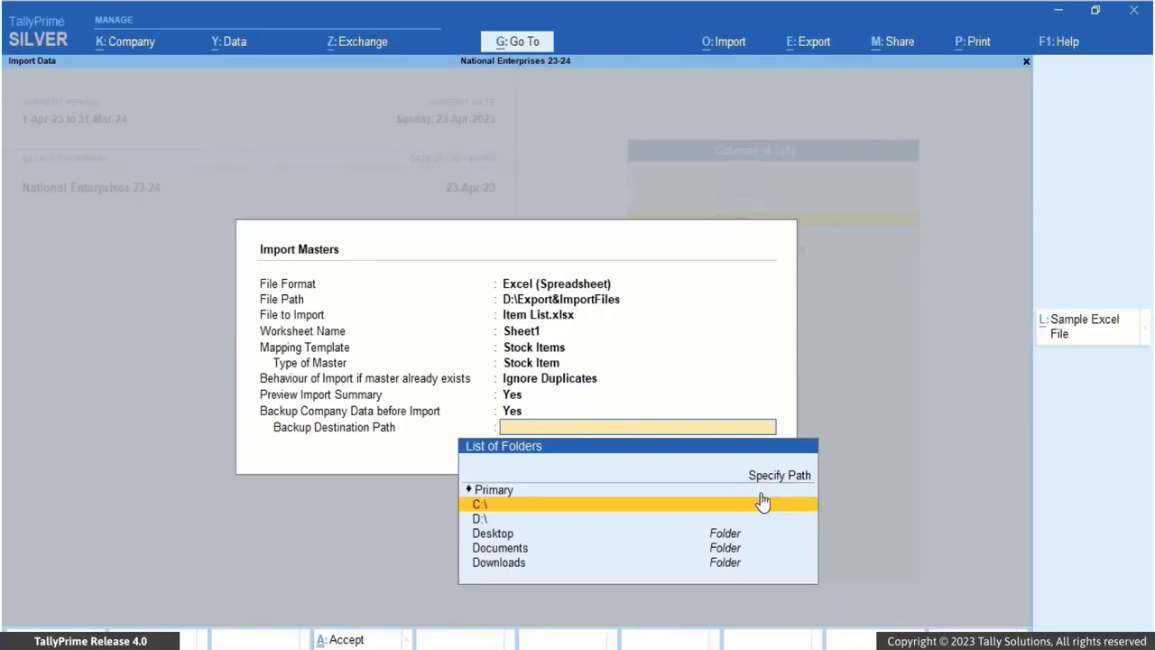
click(484, 520)
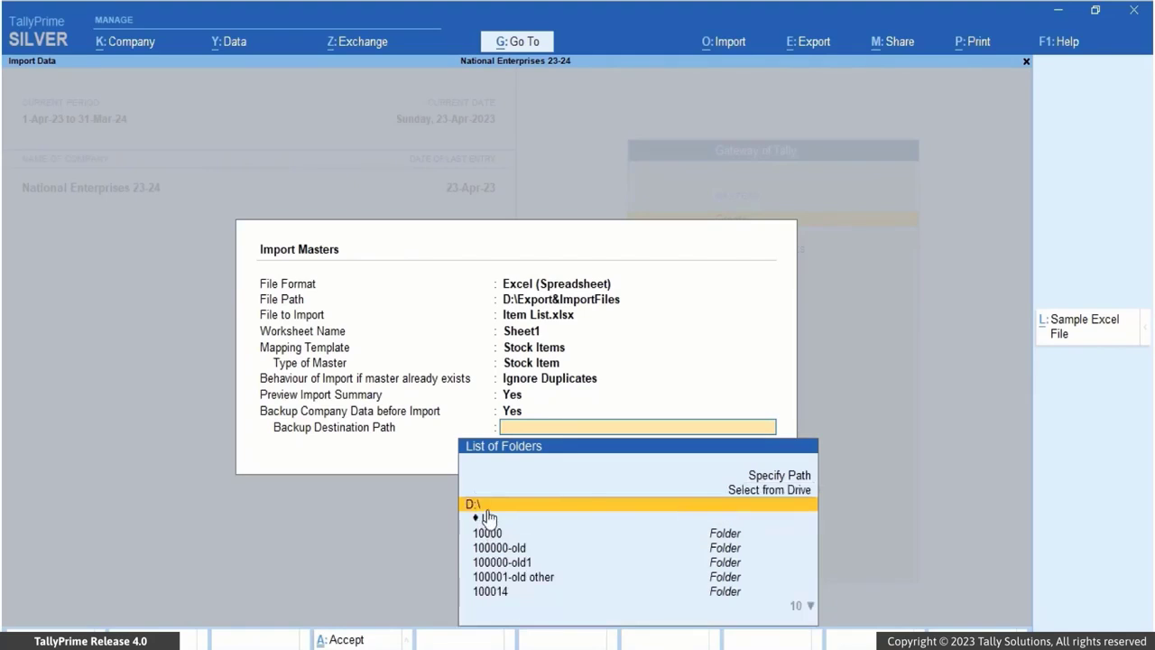
key(Return)
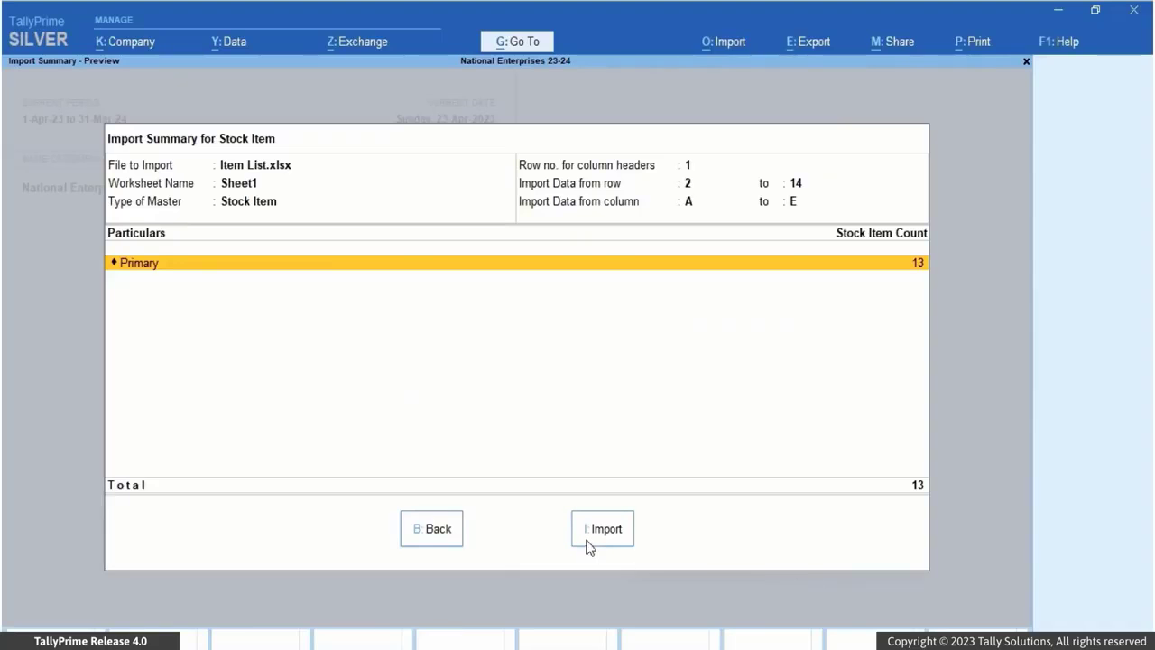
Step: Run the import of the previewed stock items from Item List.xlsx, and open the Stock Items list in the Chart of Accounts
click(587, 543)
click(499, 416)
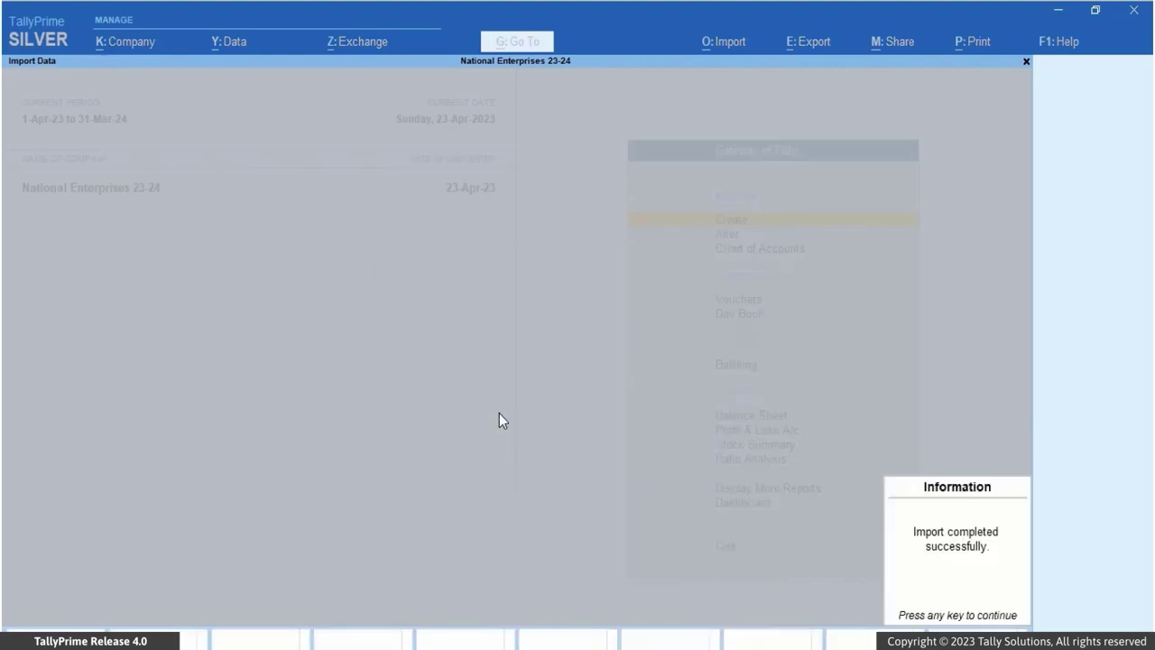
click(898, 623)
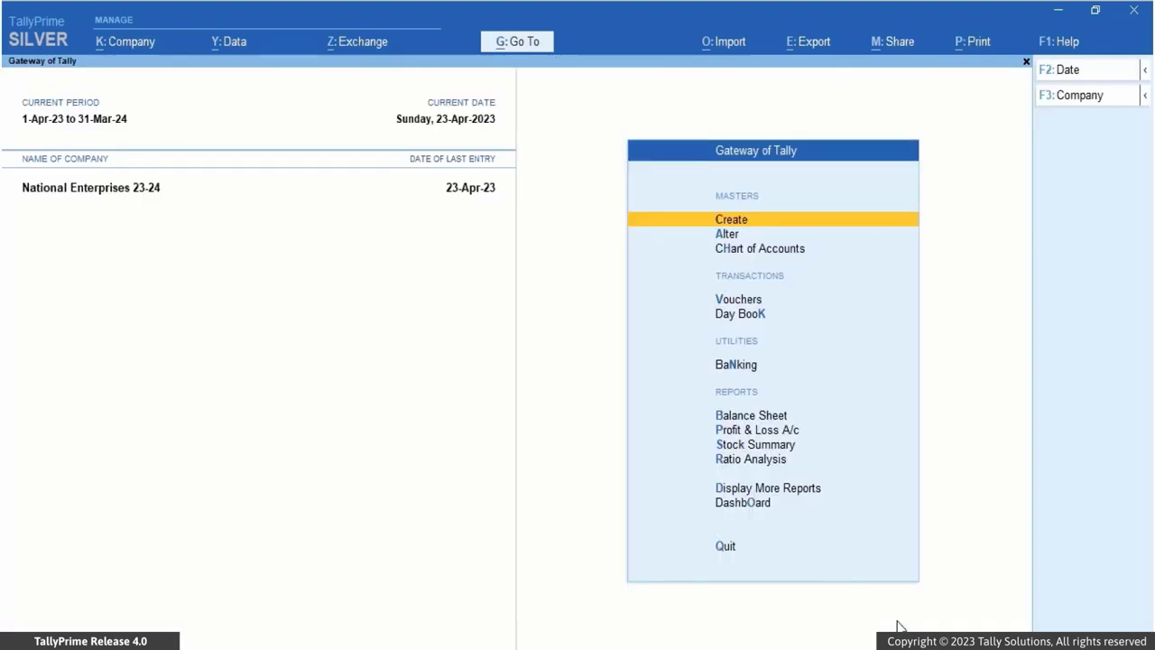
click(758, 248)
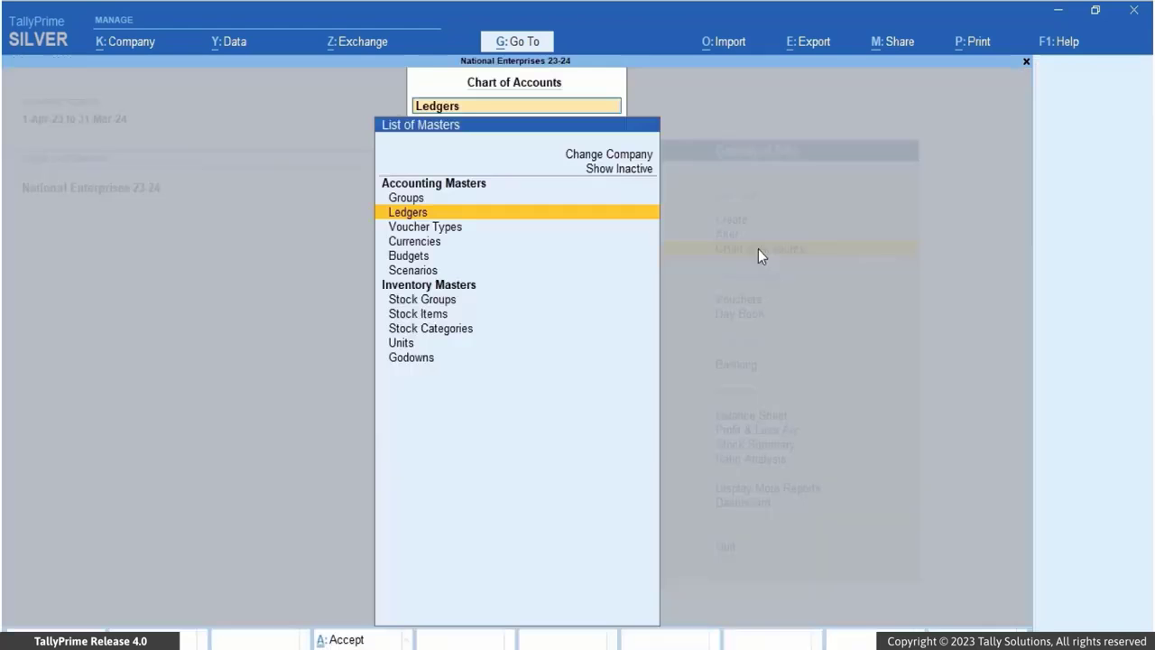
click(422, 314)
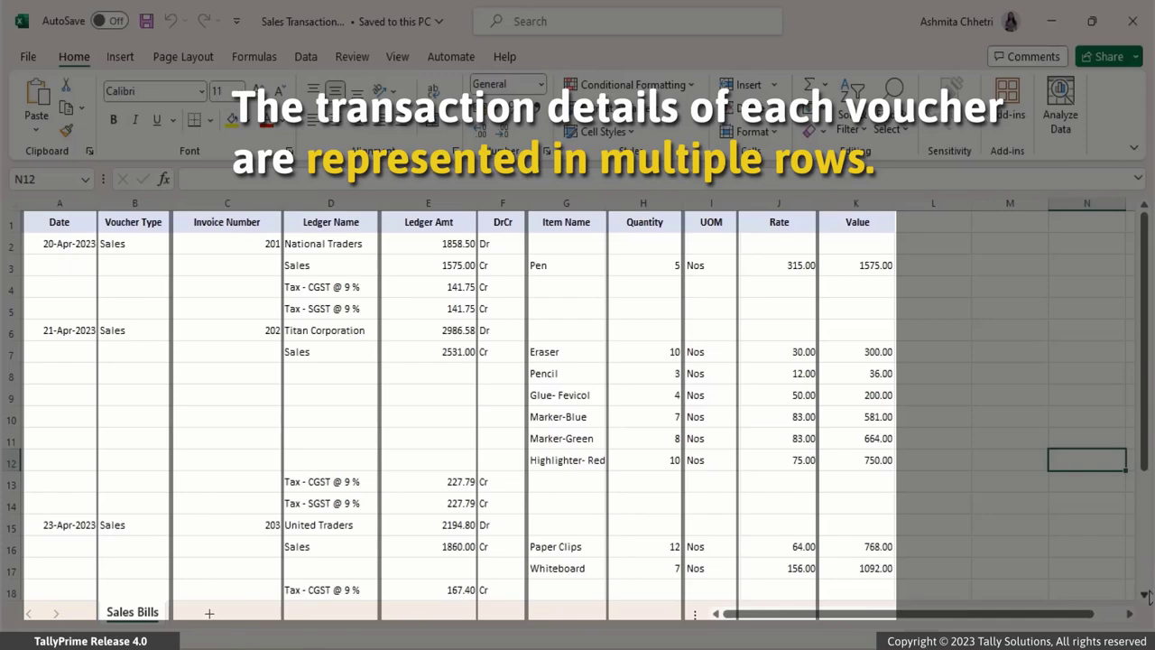
Step: In Excel, examine how the voucher rows are laid out on the Sales Bills worksheet of the sales transactions workbook
scroll(1147, 596, down, 3)
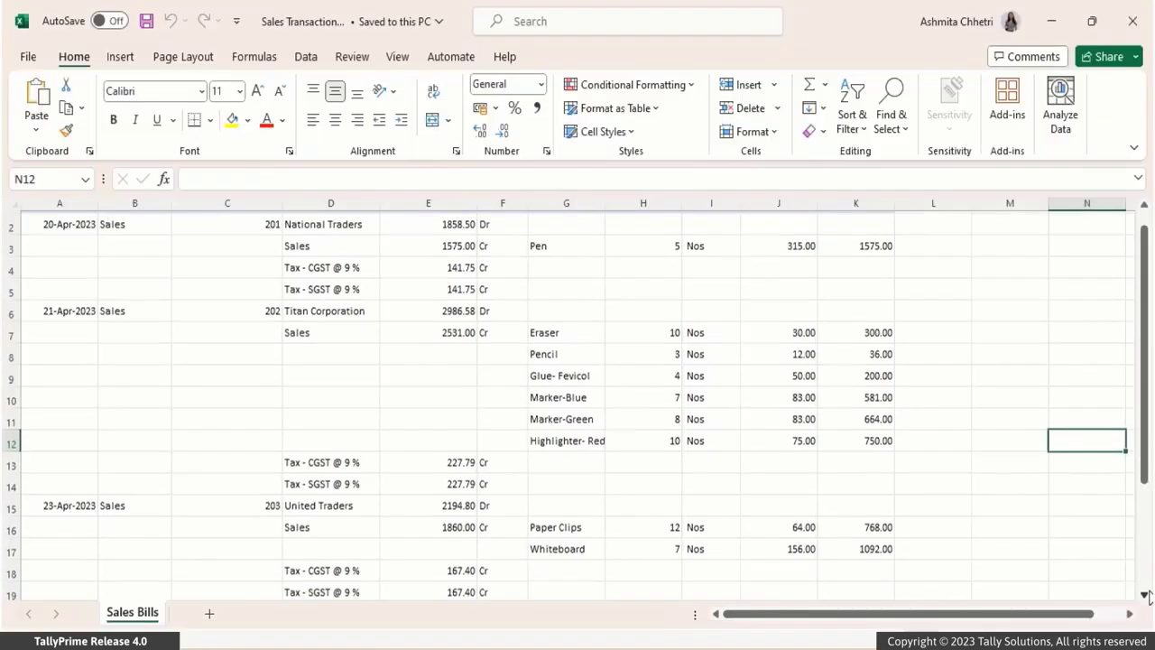
scroll(1148, 596, down, 2)
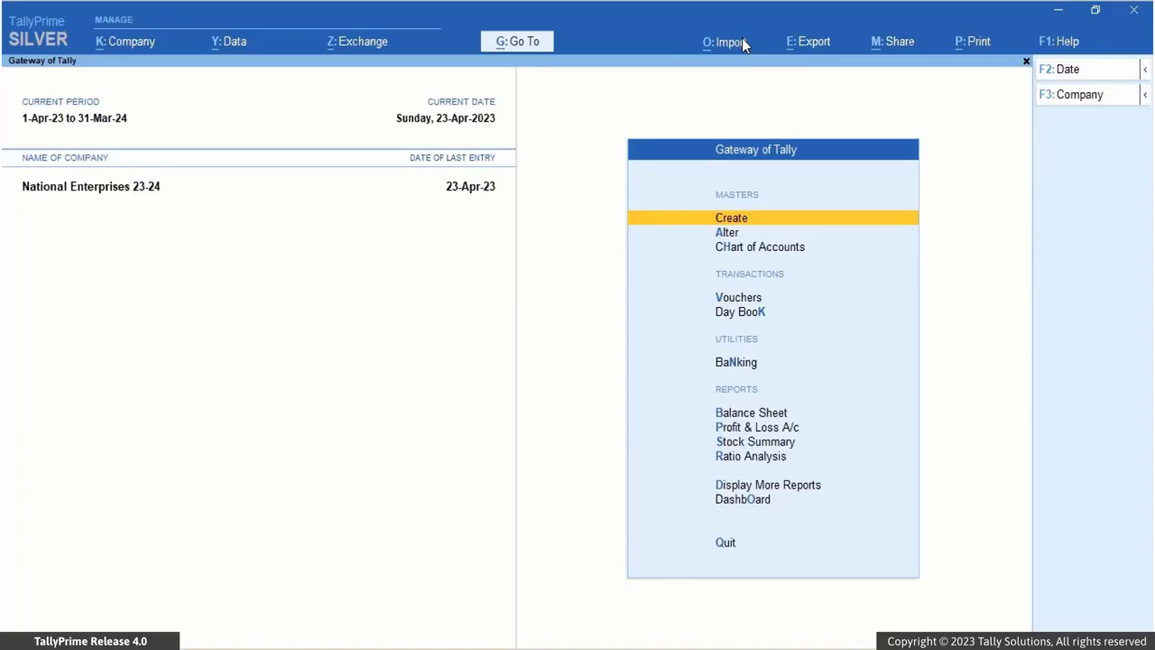
Step: In TallyPrime, create a transactions mapping template named Sales Q1 for Accounting Vouchers, based on the Sales Bills worksheet of Sales Transactions Q1.xlsx
click(742, 40)
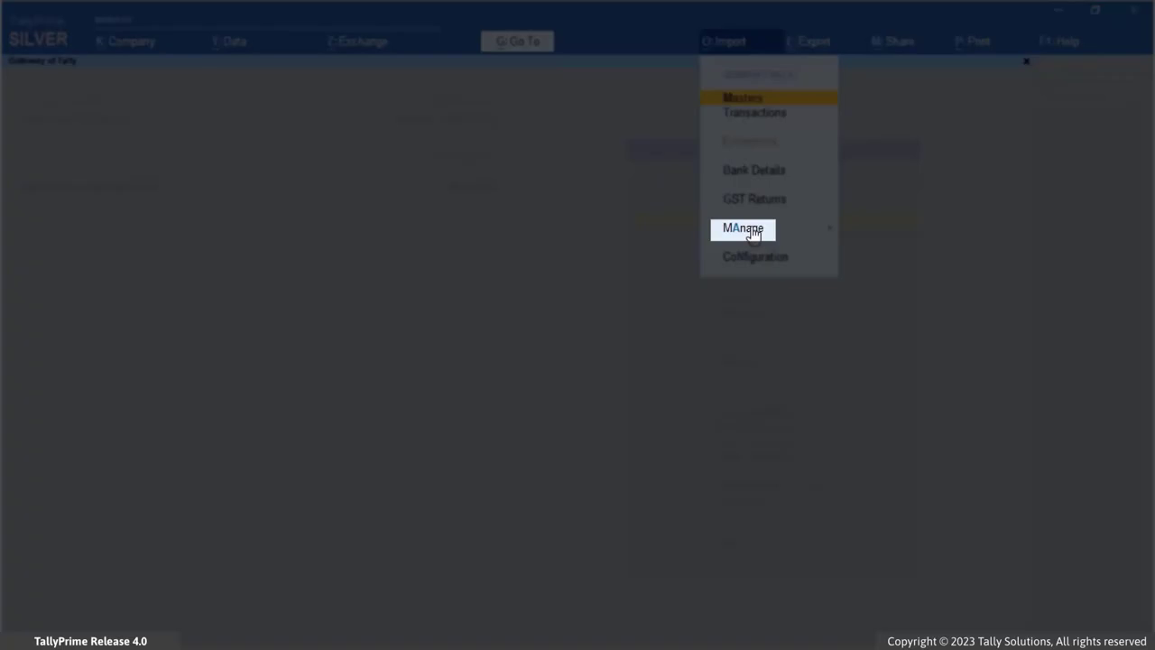
click(752, 231)
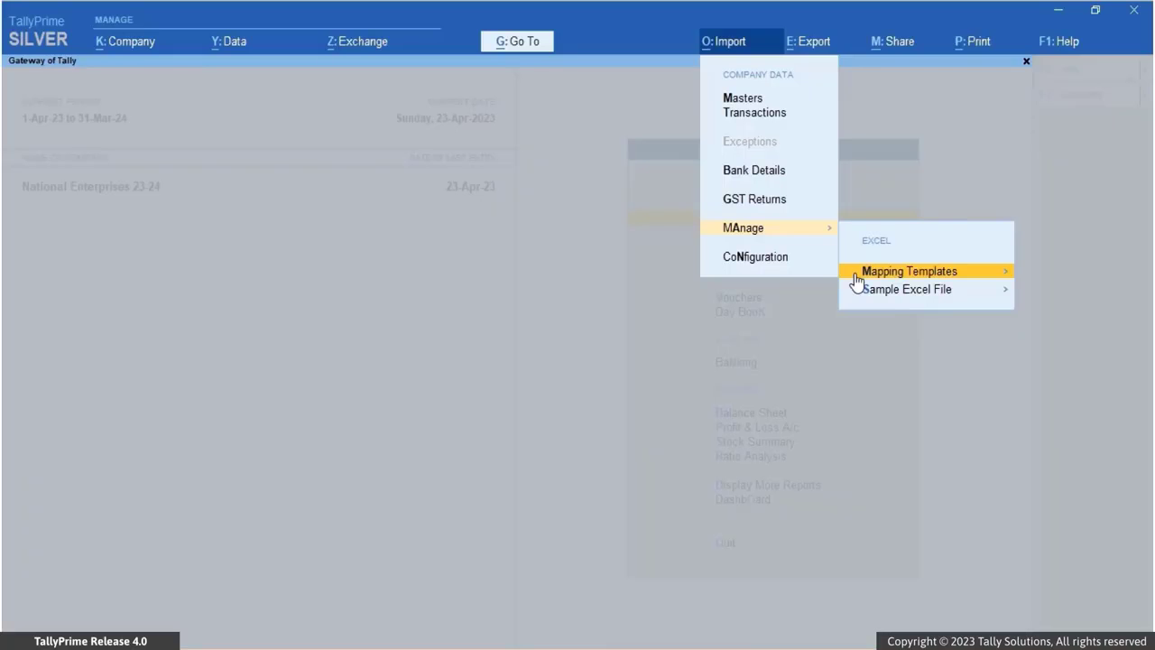
click(858, 274)
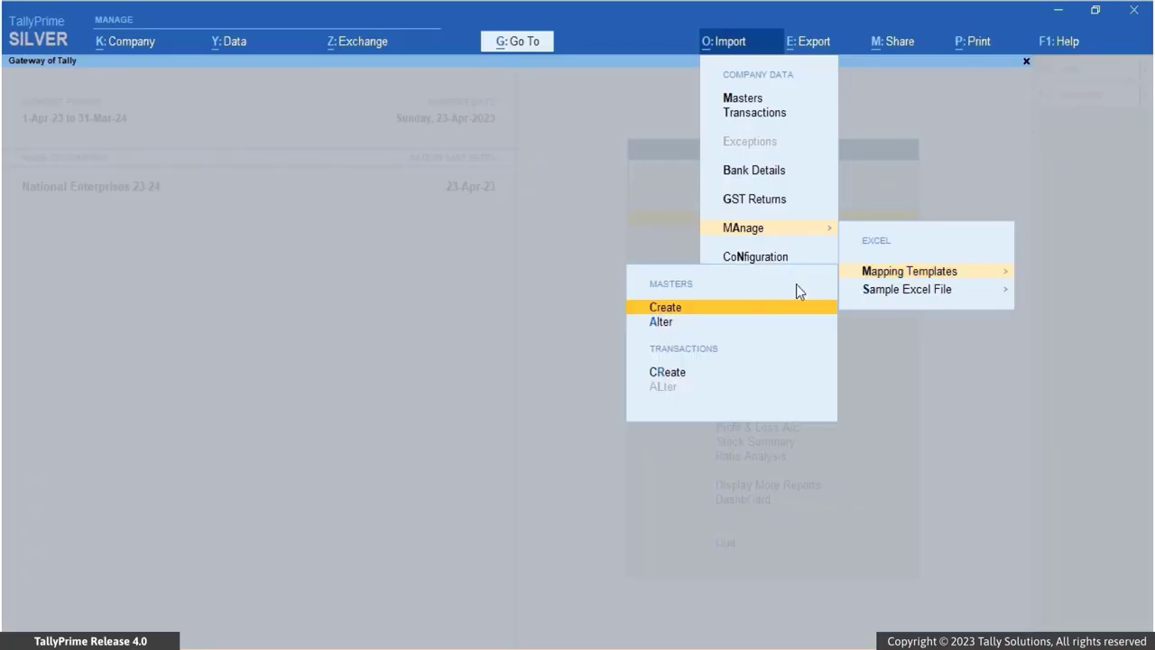
click(678, 383)
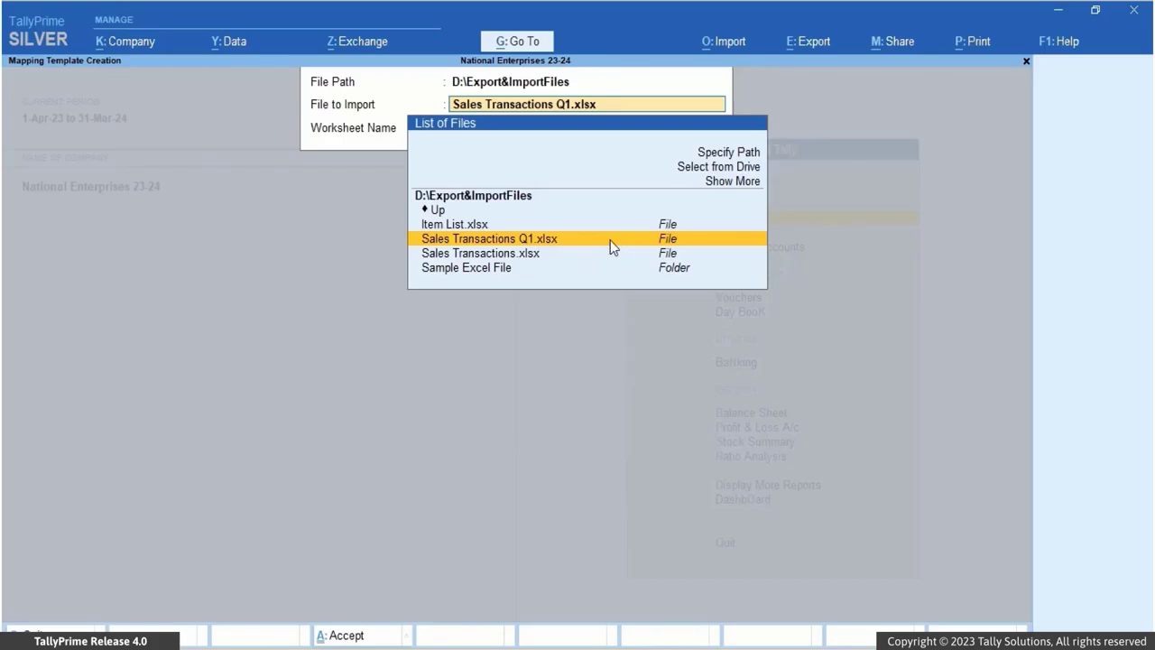
click(610, 240)
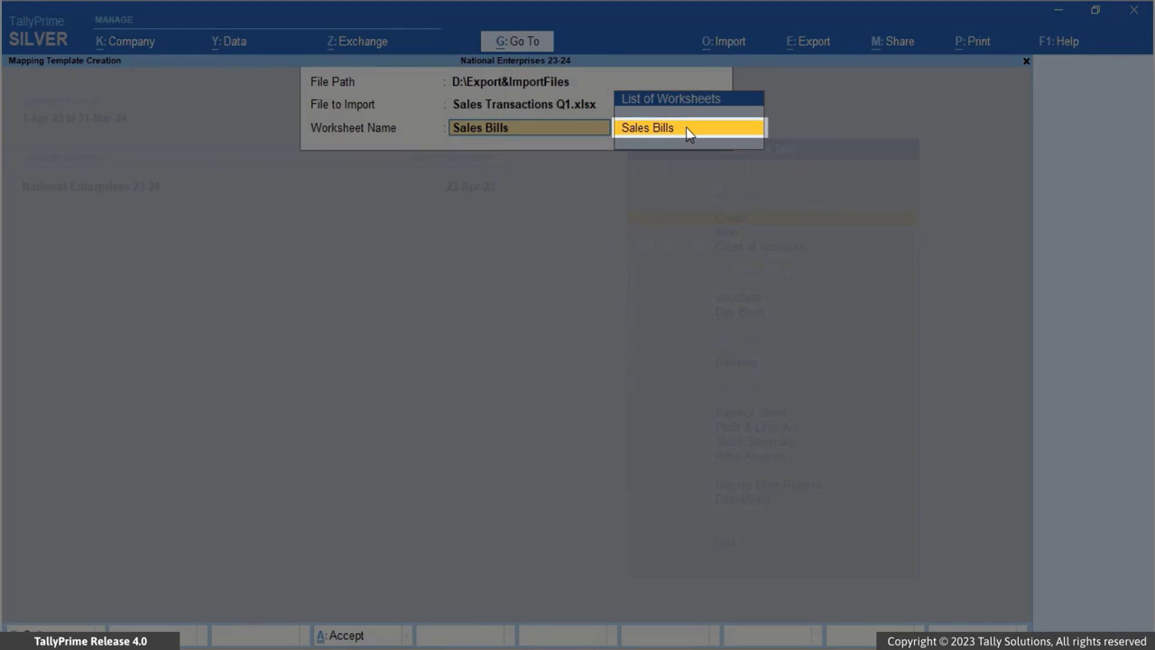
click(687, 129)
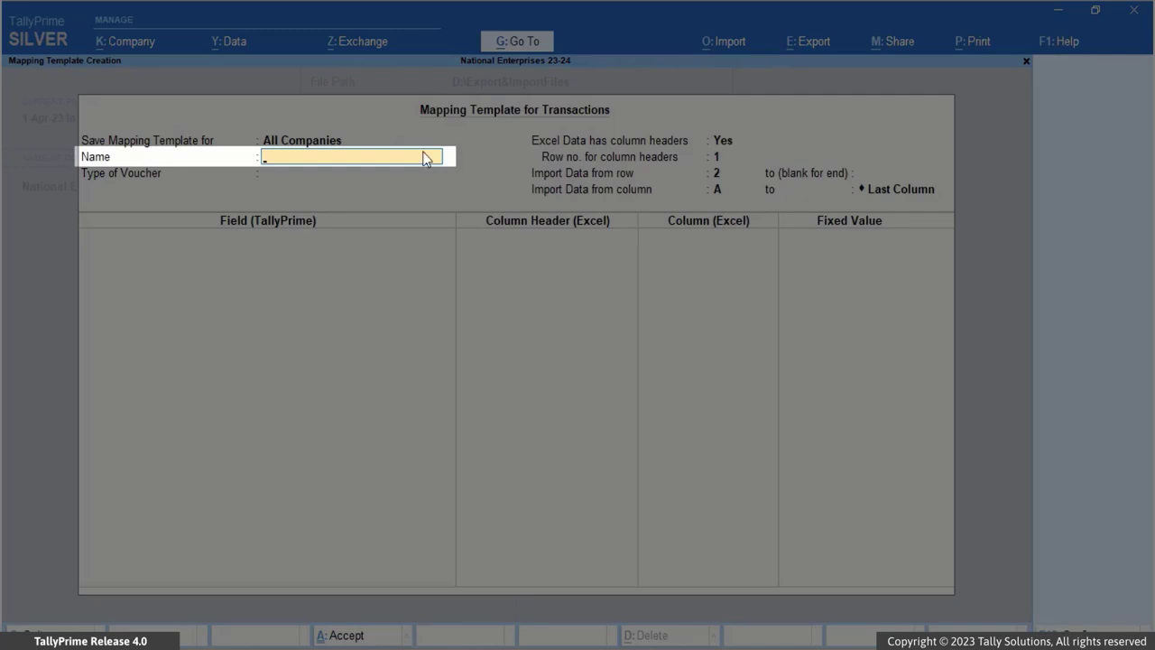
text(Sales Q1)
key(Return)
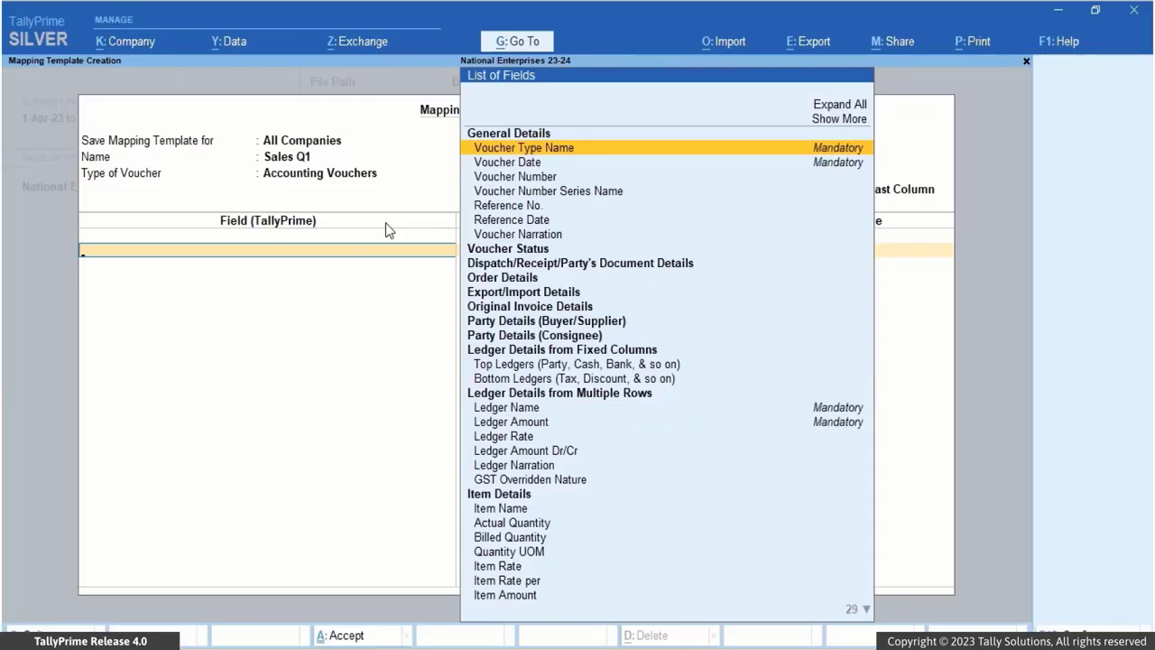
Step: Map Voucher Type Name, Voucher Date and Voucher Number to the Voucher Type, Date and Invoice Number column headers
click(564, 151)
click(714, 313)
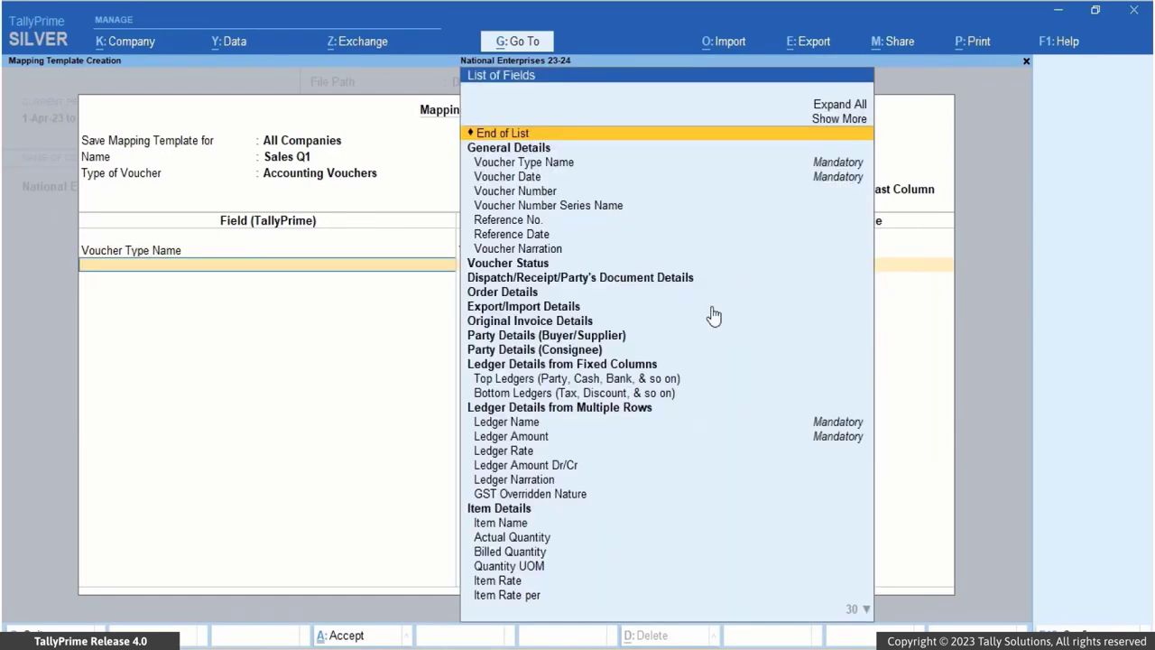
click(548, 179)
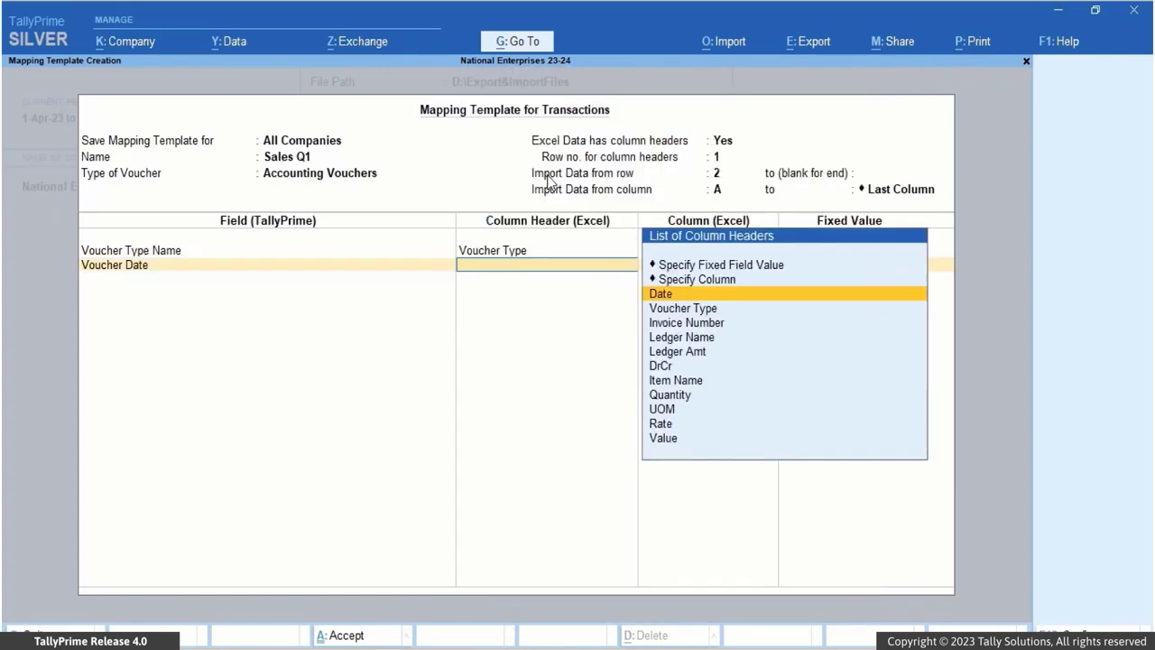
click(684, 296)
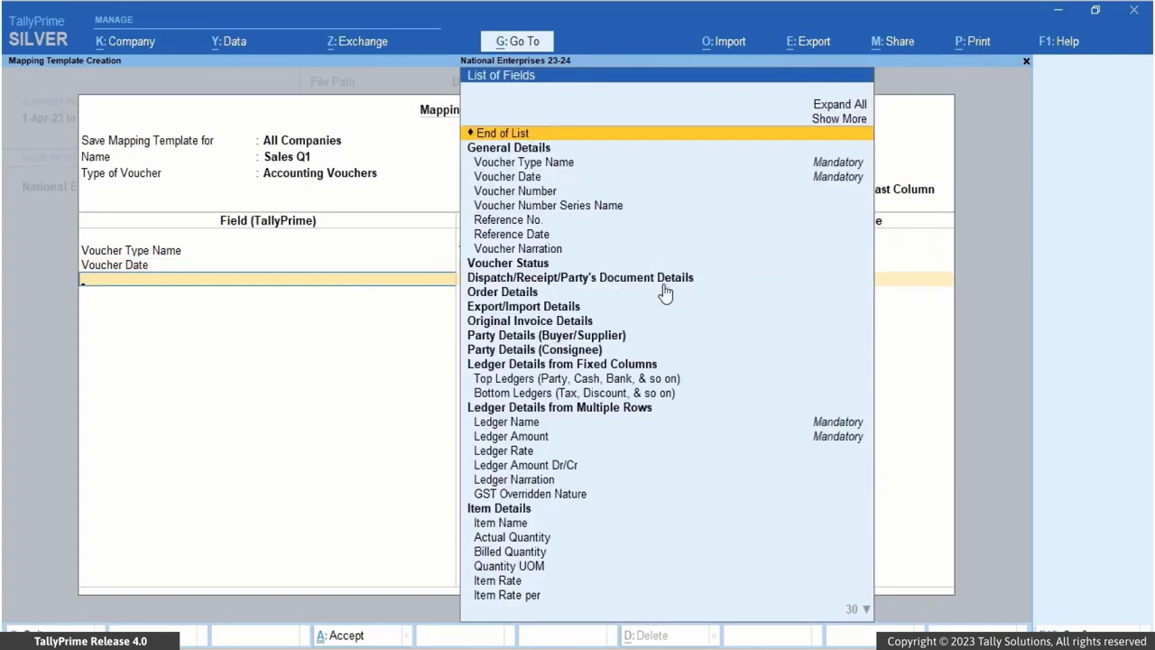
click(565, 192)
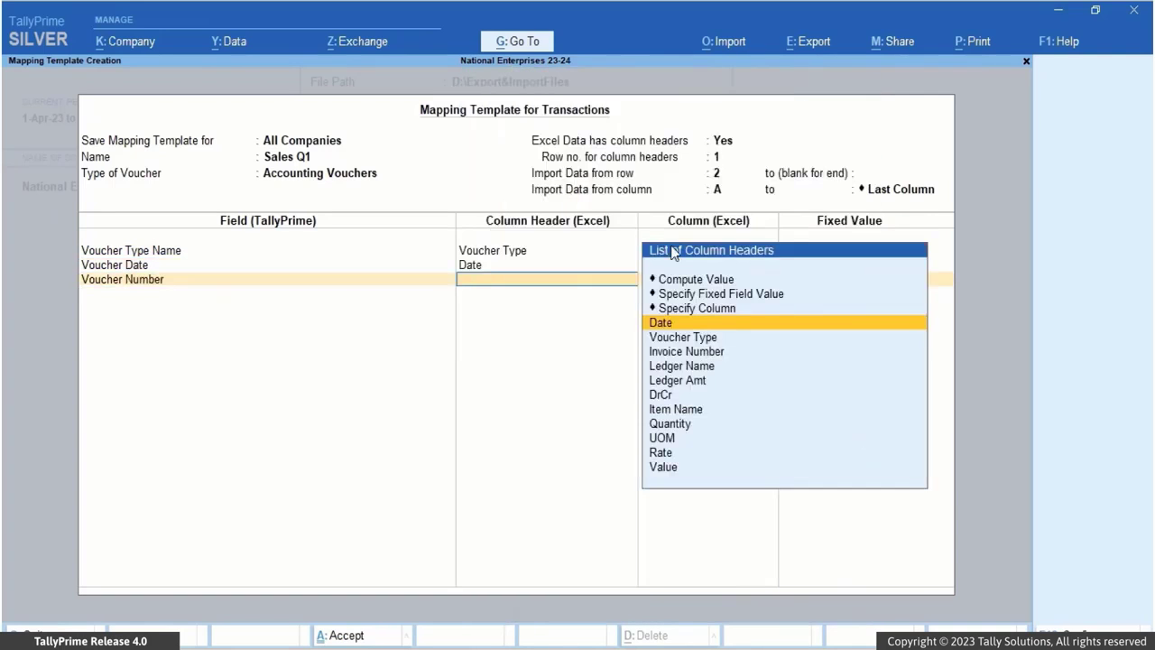
click(711, 354)
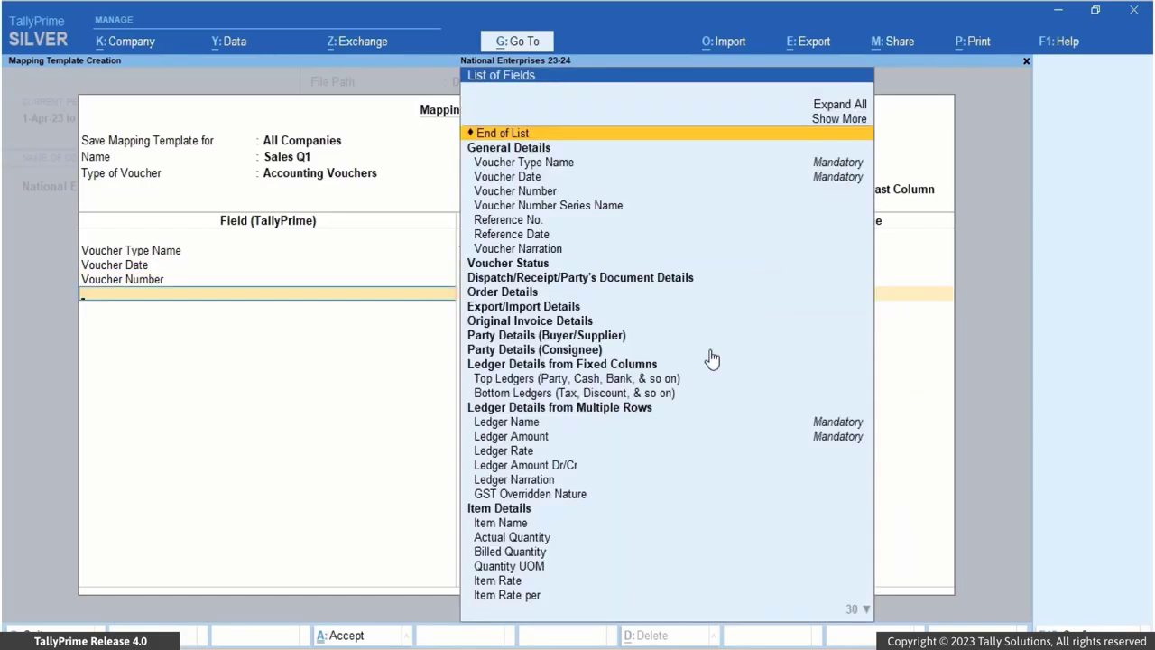
Step: Map Ledger Name, Ledger Amount and Ledger Amount Dr/Cr to the Ledger Name, Ledger Amt and DrCr column headers
text(Ledge)
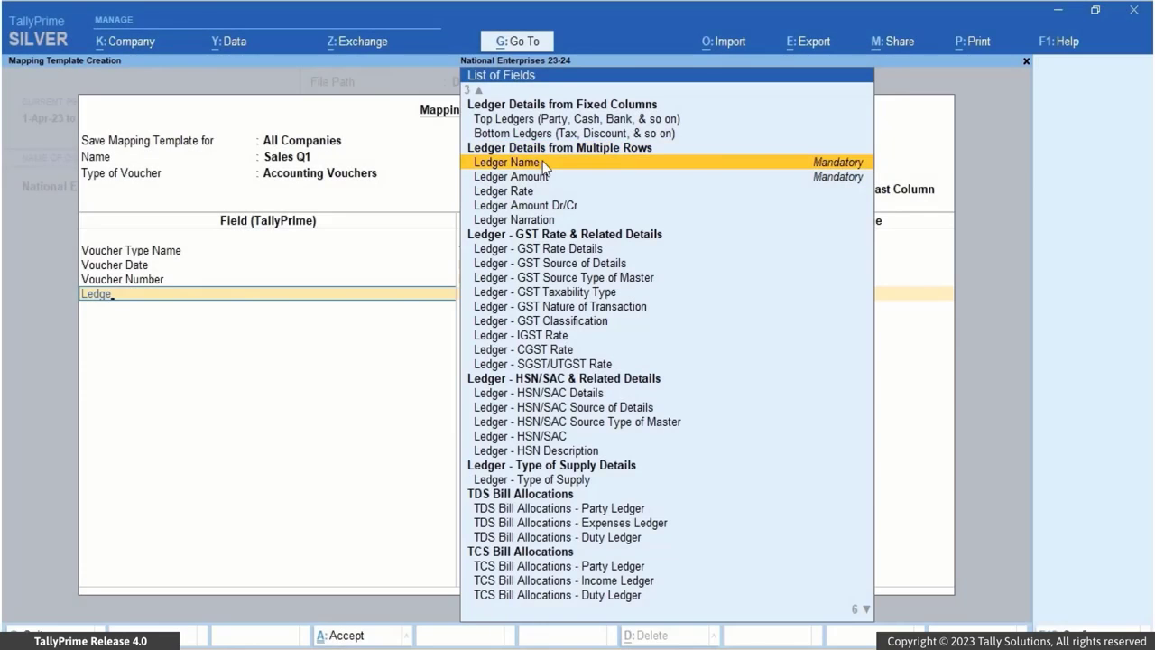
click(544, 163)
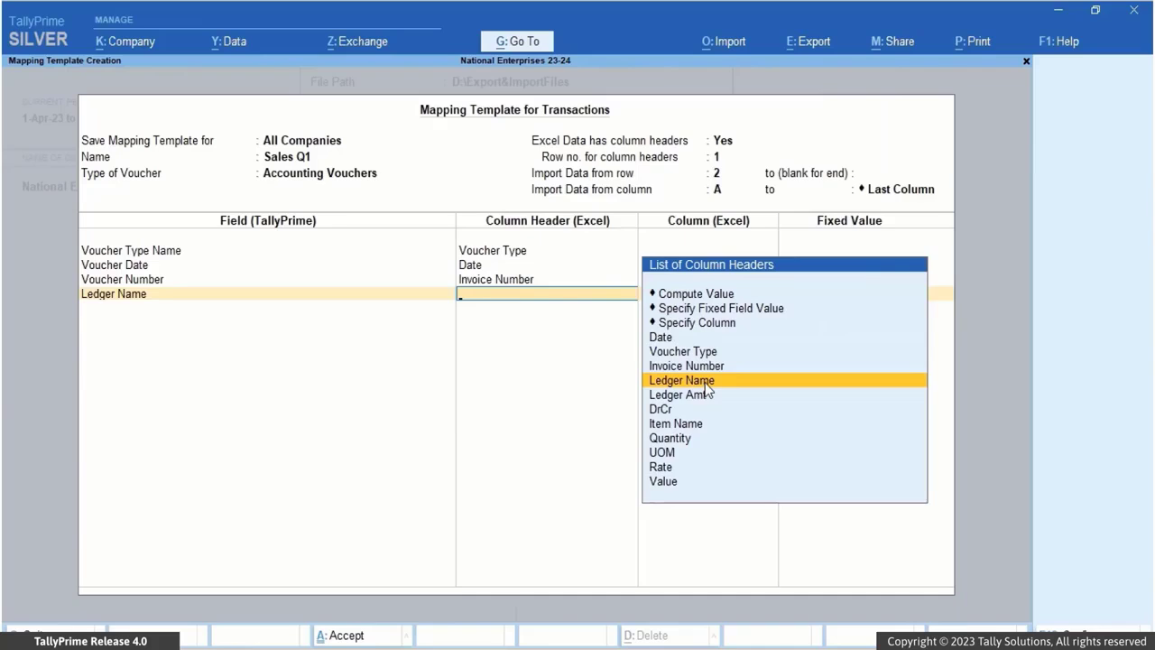
click(709, 382)
text(Led)
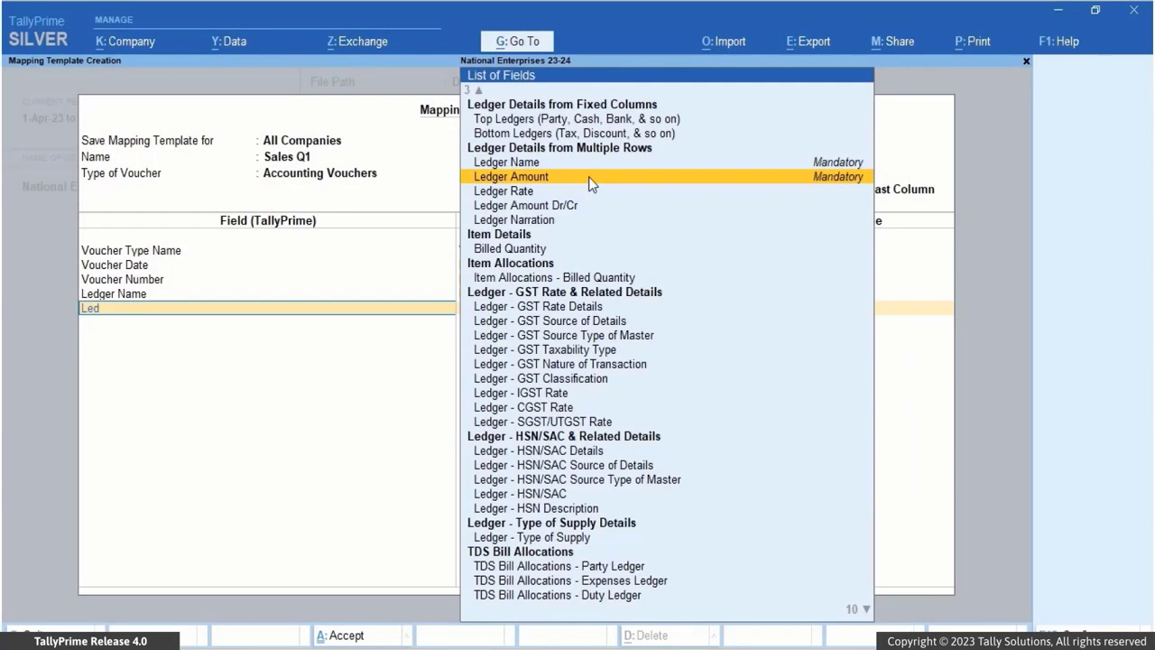
click(592, 183)
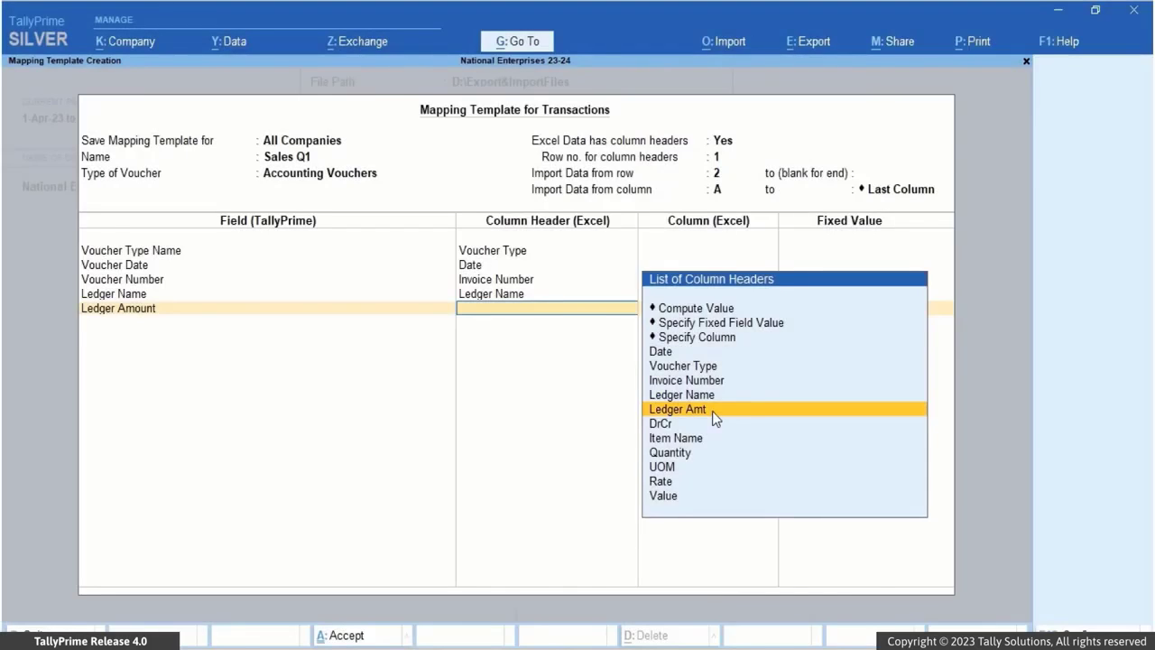
click(712, 411)
text(Led)
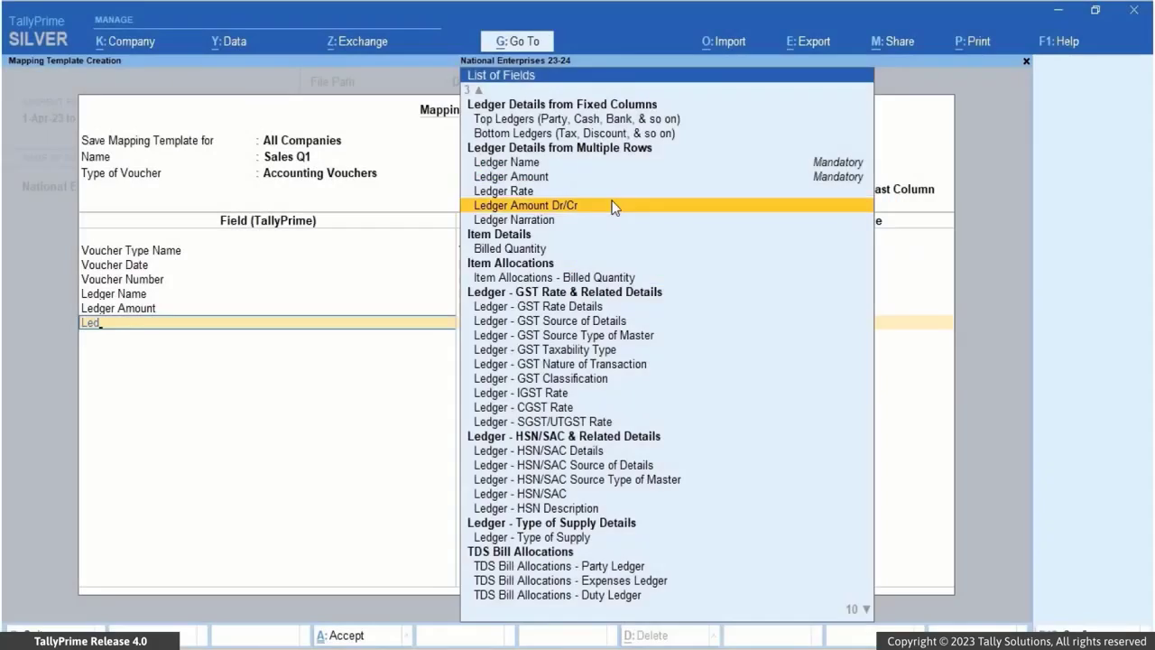
click(613, 207)
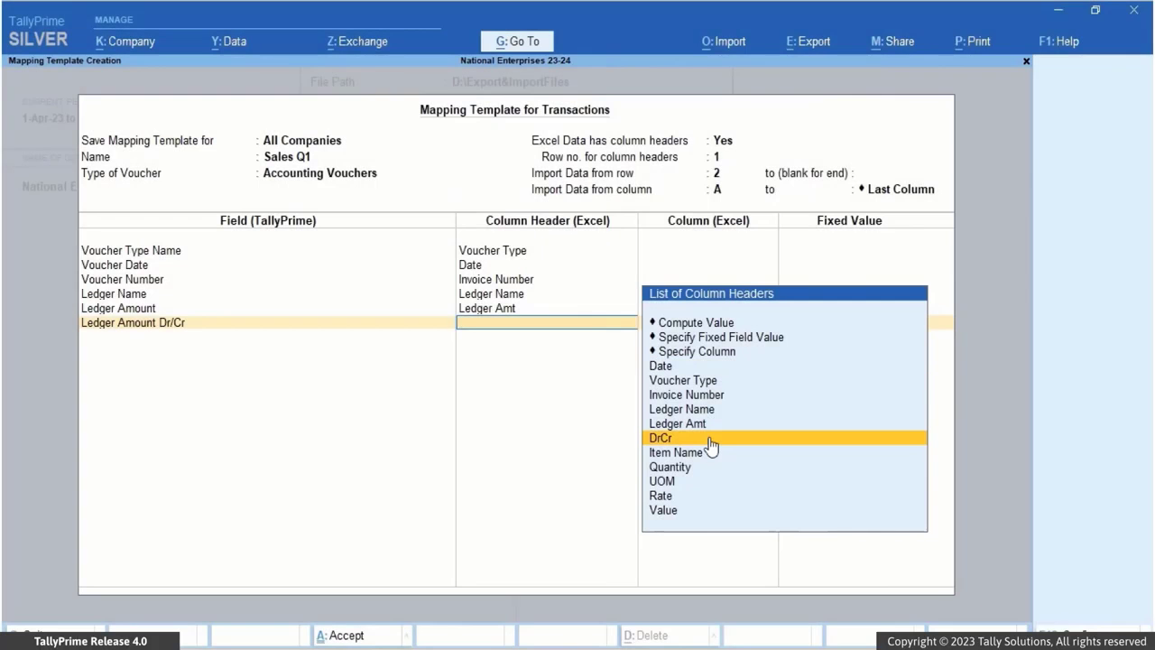
click(711, 441)
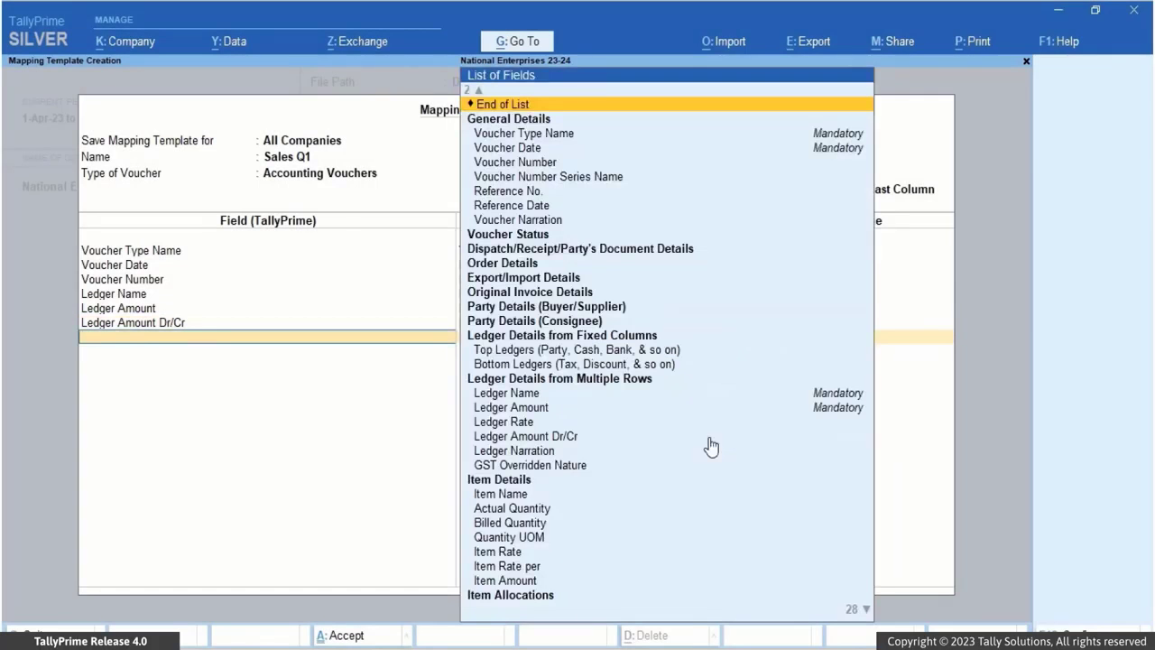
Step: Map the Item Name field to the Item Name column header and Billed Quantity to Quantity
scroll(712, 445, down, 8)
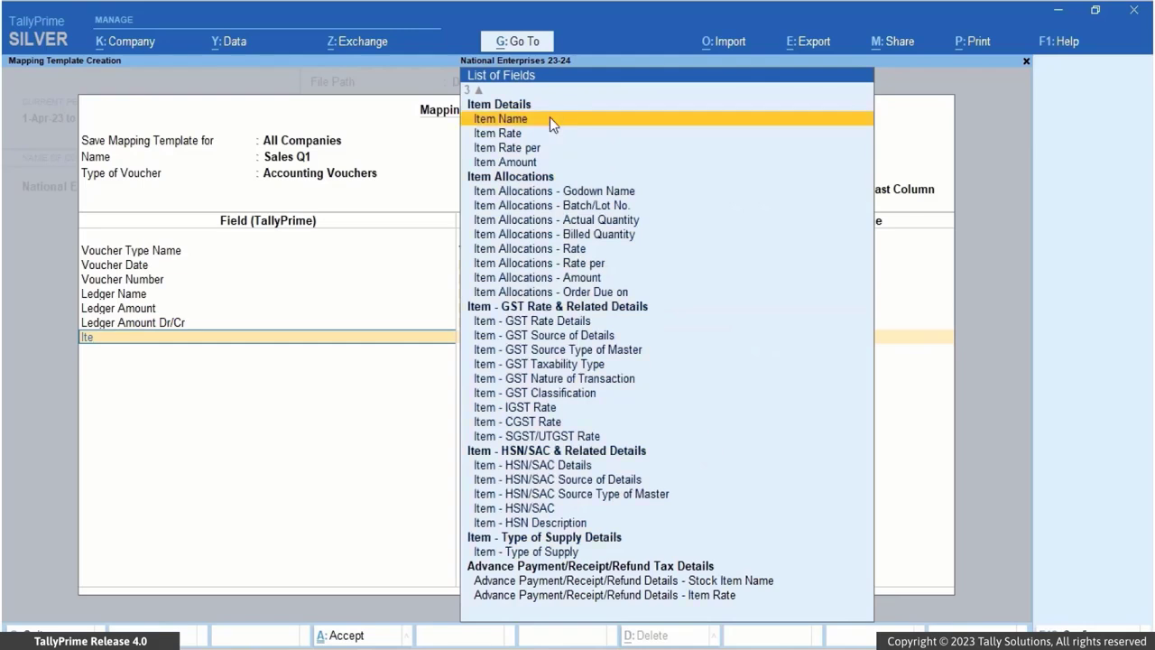
click(549, 121)
click(710, 473)
text(Bill)
click(540, 147)
click(697, 485)
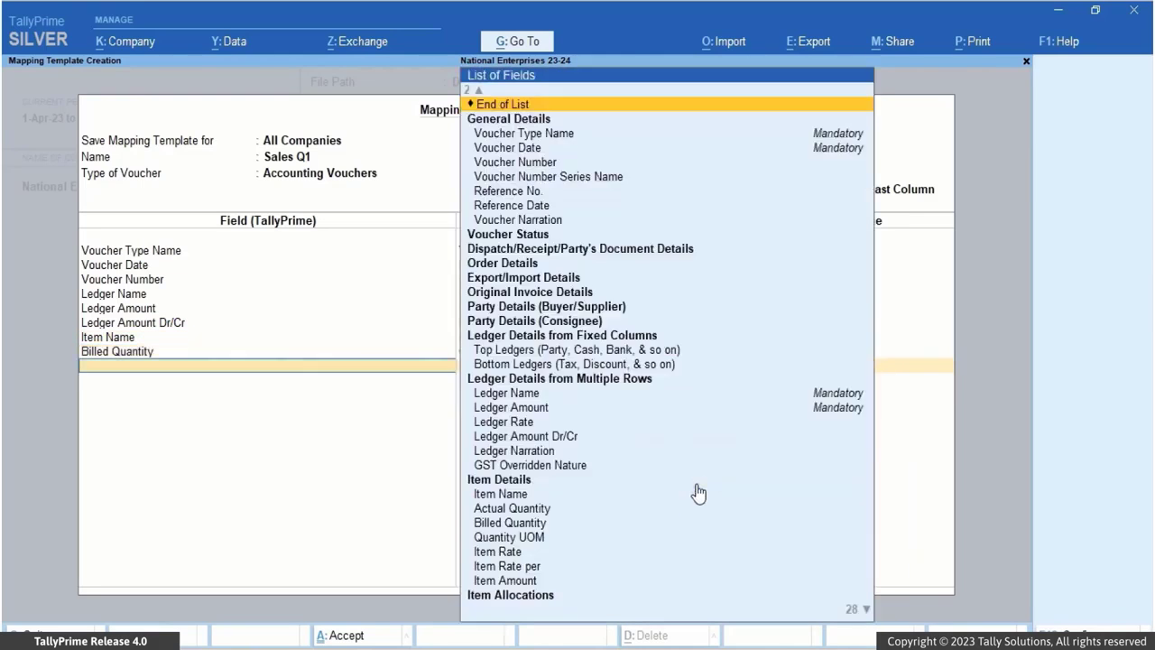
Step: Map Item Rate and Item Amount to the Rate and Value column headers, and save the Sales Q1 template
text(Ite)
click(534, 134)
click(690, 527)
text(Item)
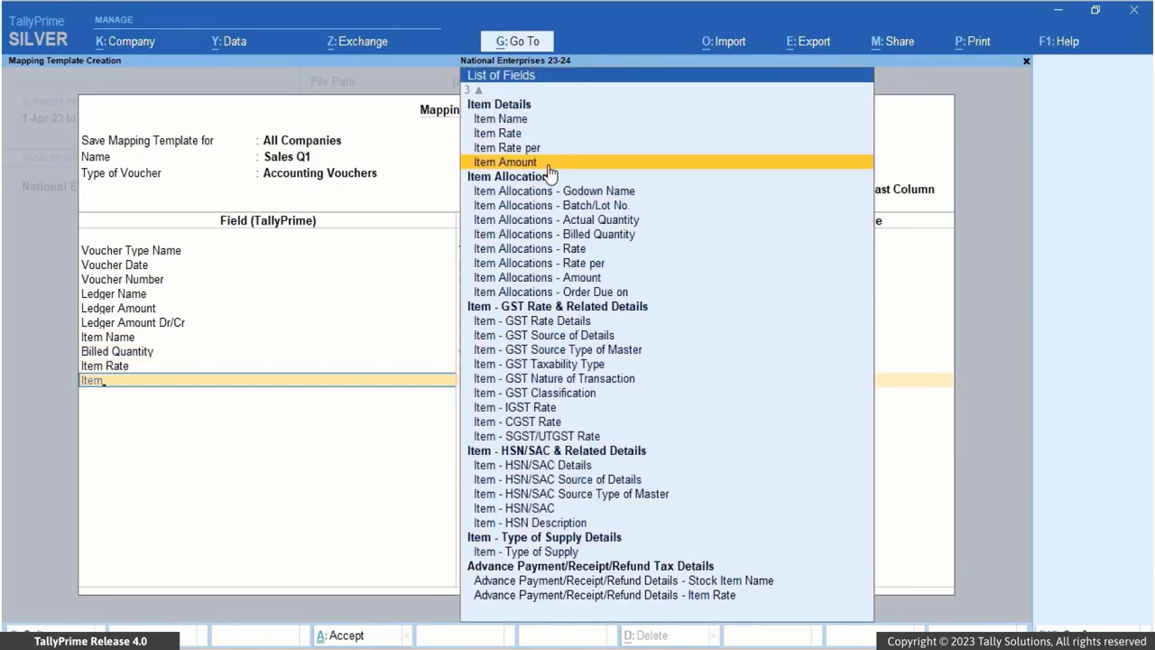
click(546, 165)
click(686, 567)
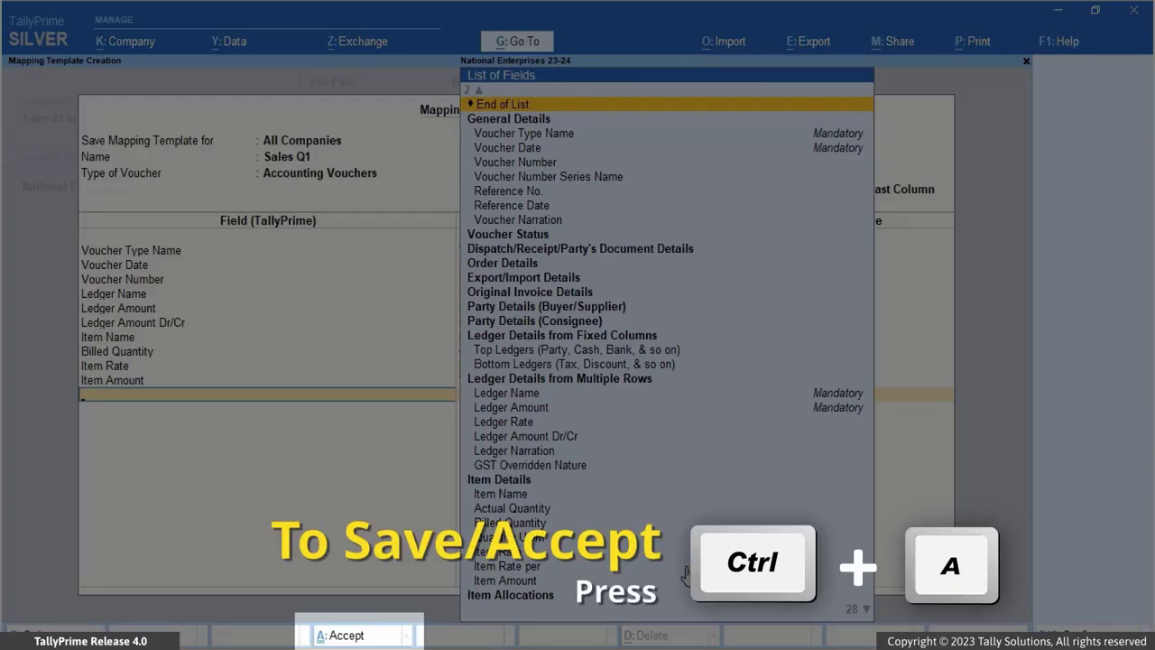
key(ctrl+a)
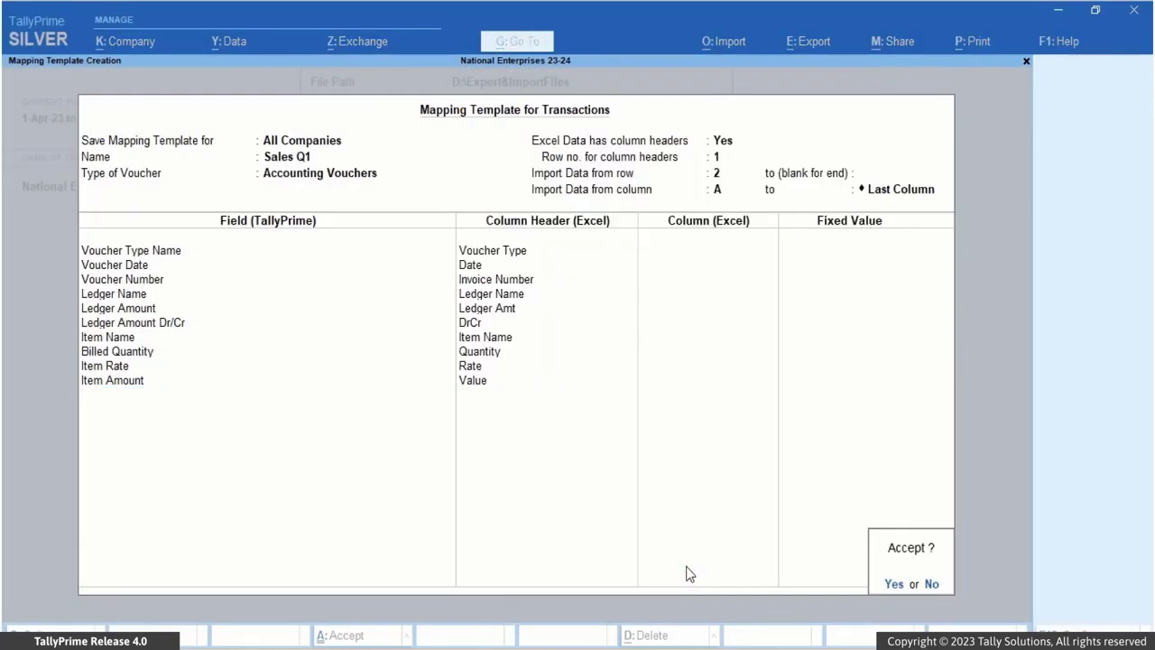
key(y)
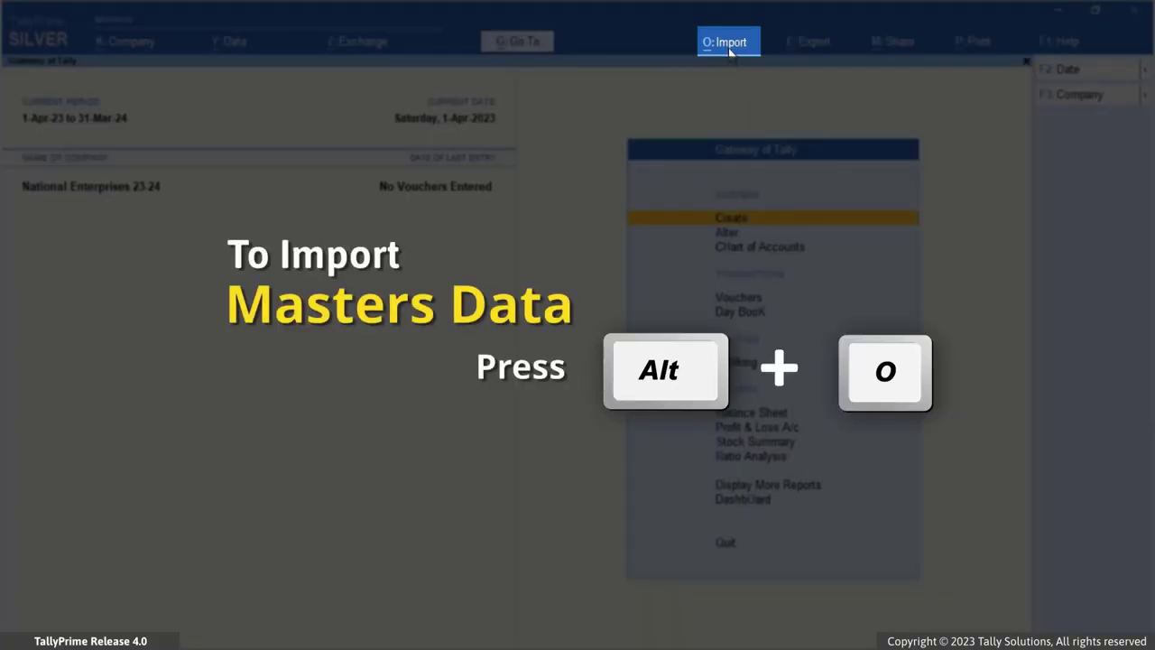
Step: Set up an Excel transactions import of the Sales Bills worksheet from Sales Transactions Q1.xlsx, using the Sales Q1 mapping template
click(729, 45)
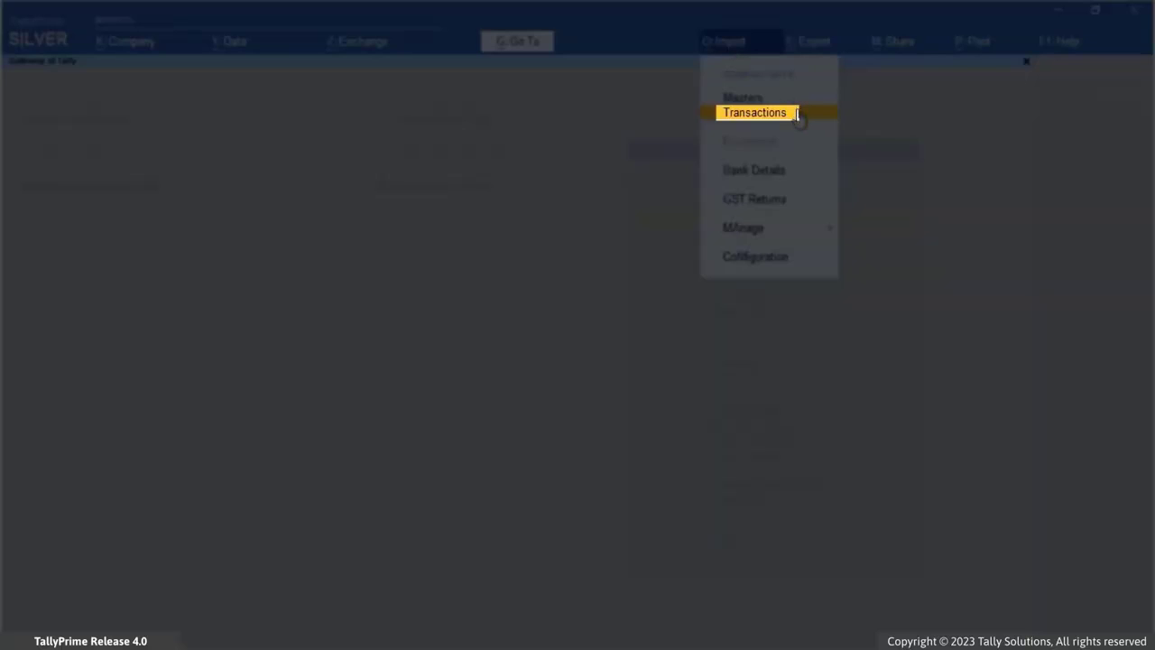
click(799, 113)
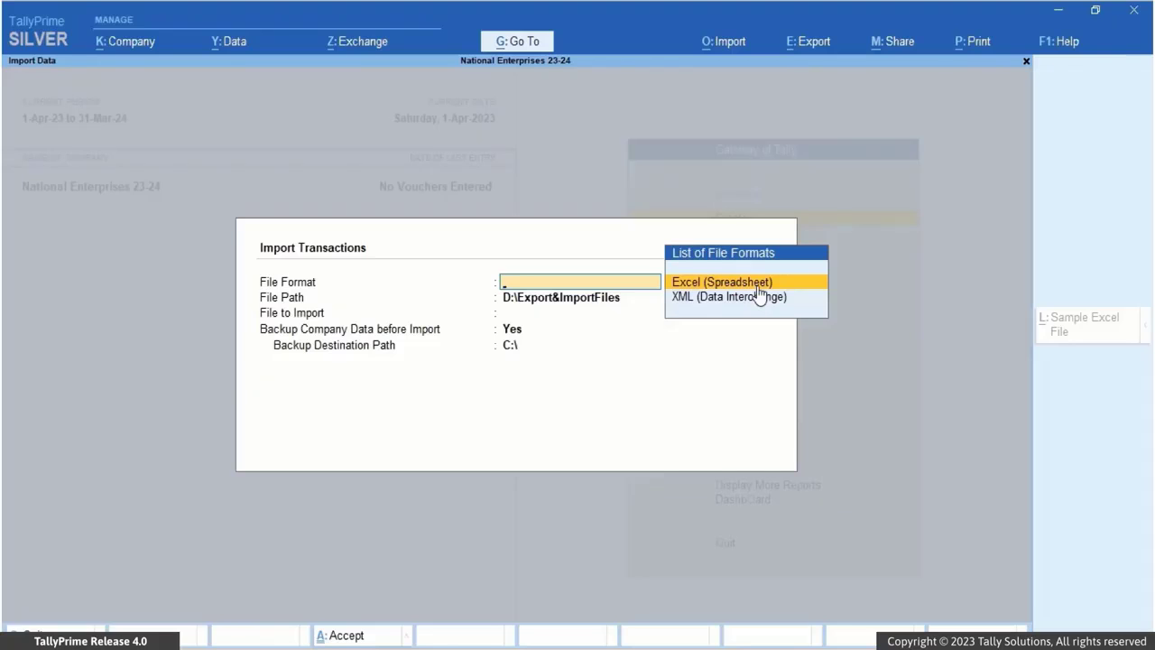
click(758, 287)
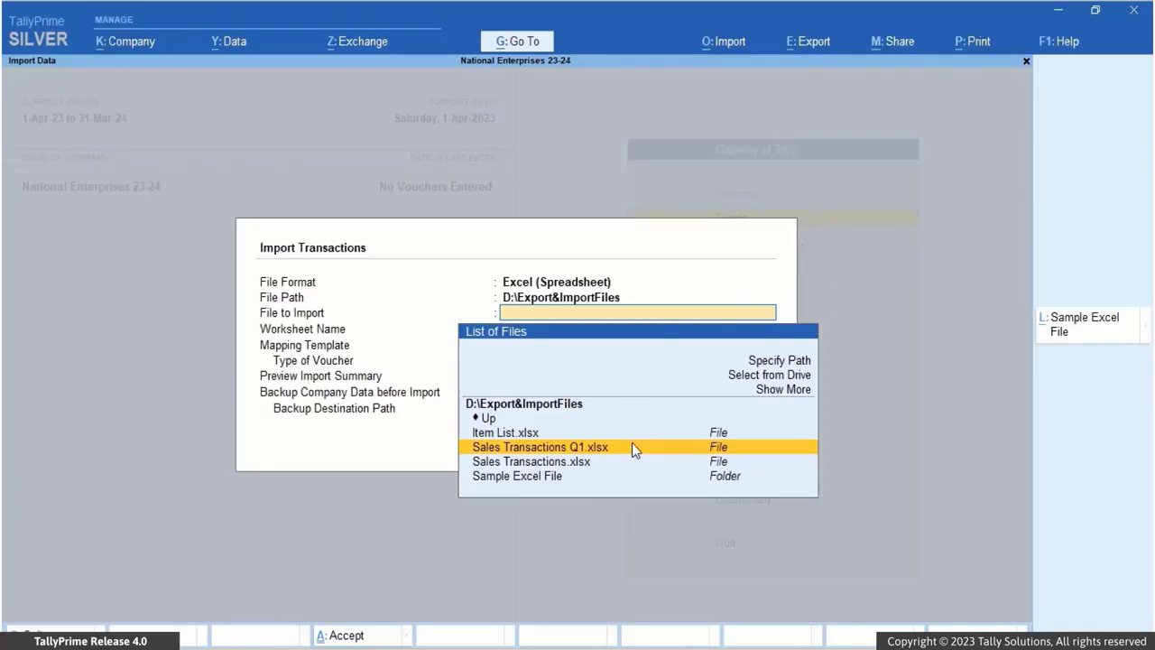
click(632, 447)
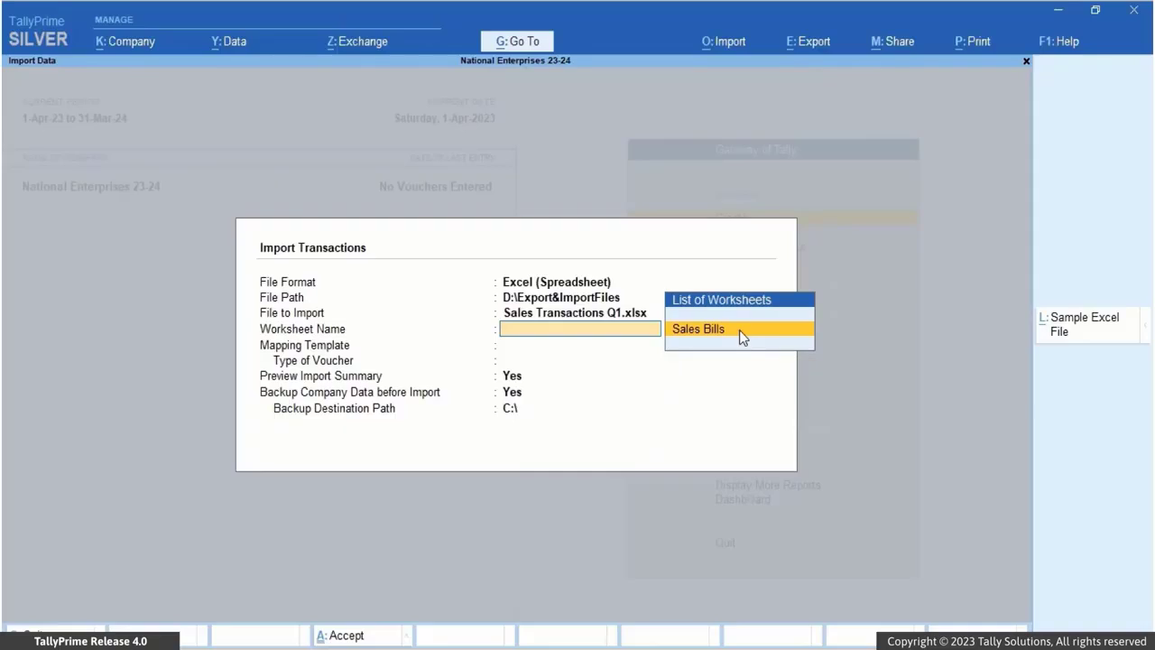
click(742, 335)
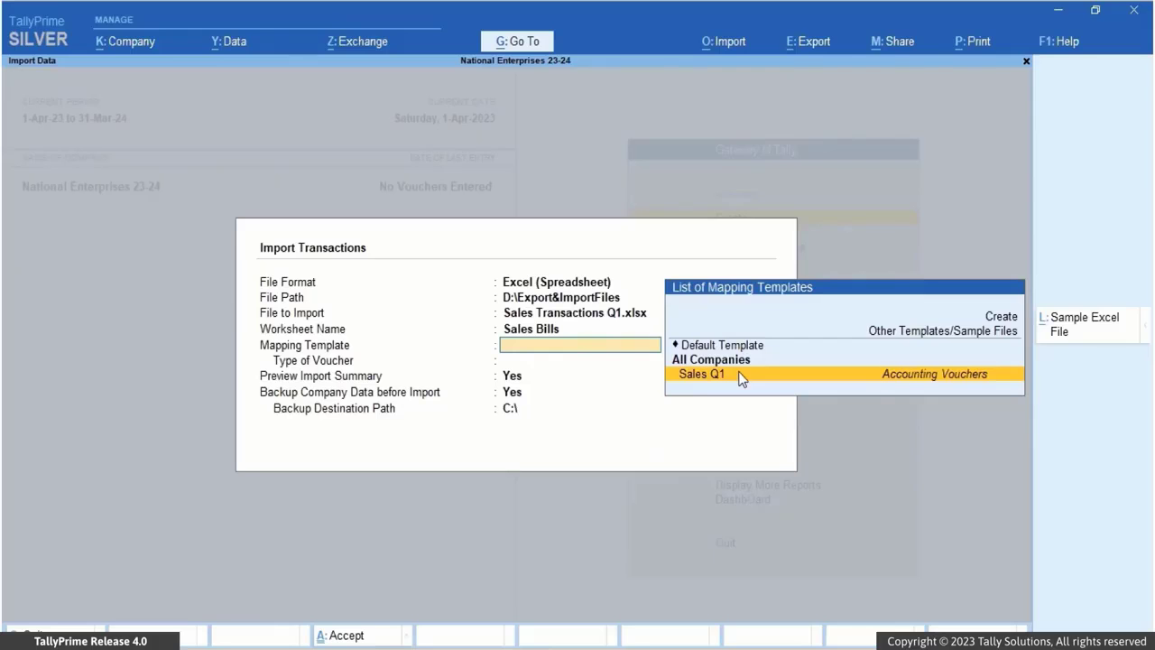
click(740, 375)
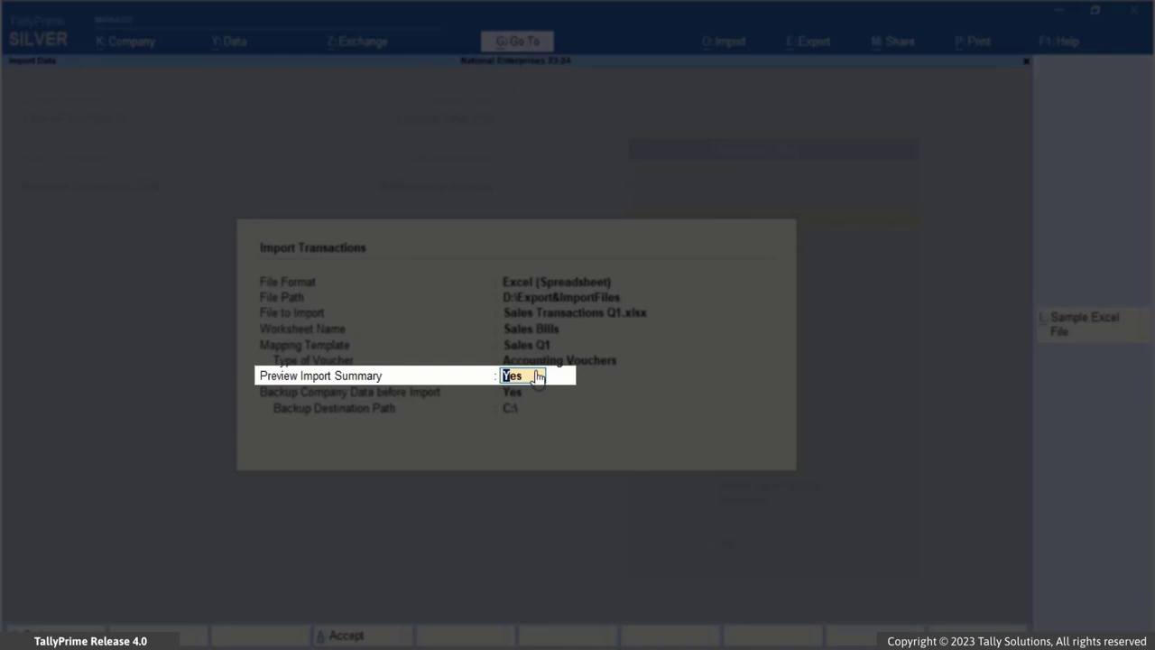
Step: Keep the import summary preview enabled and set the company data backup before import to No
key(Return)
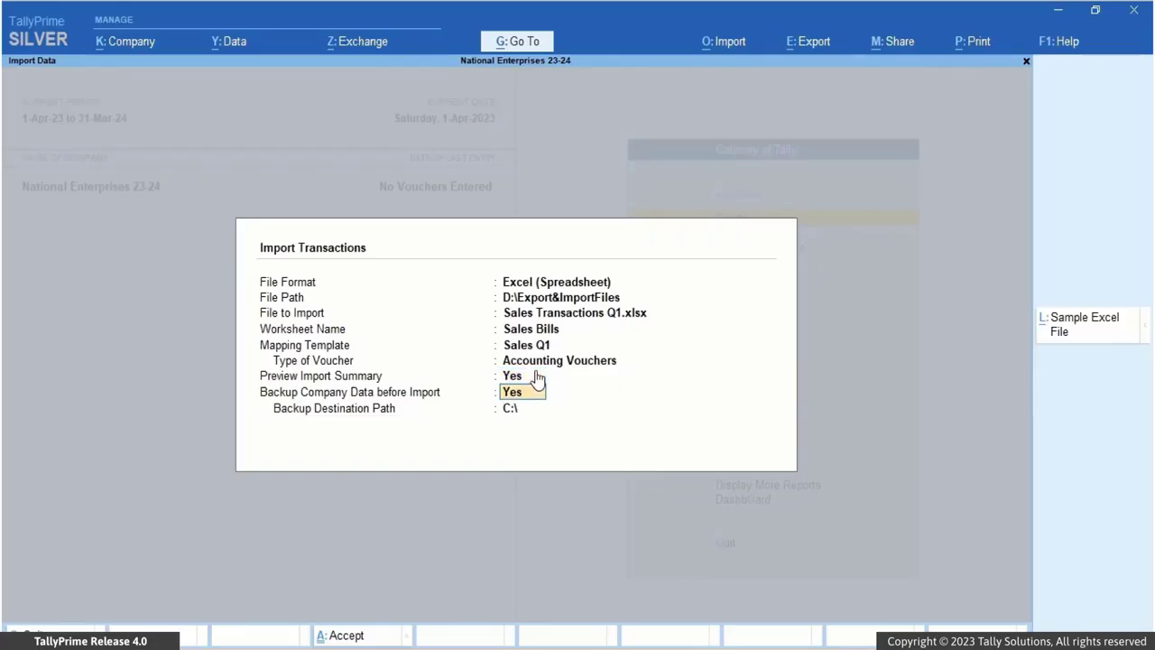
key(n)
key(Return)
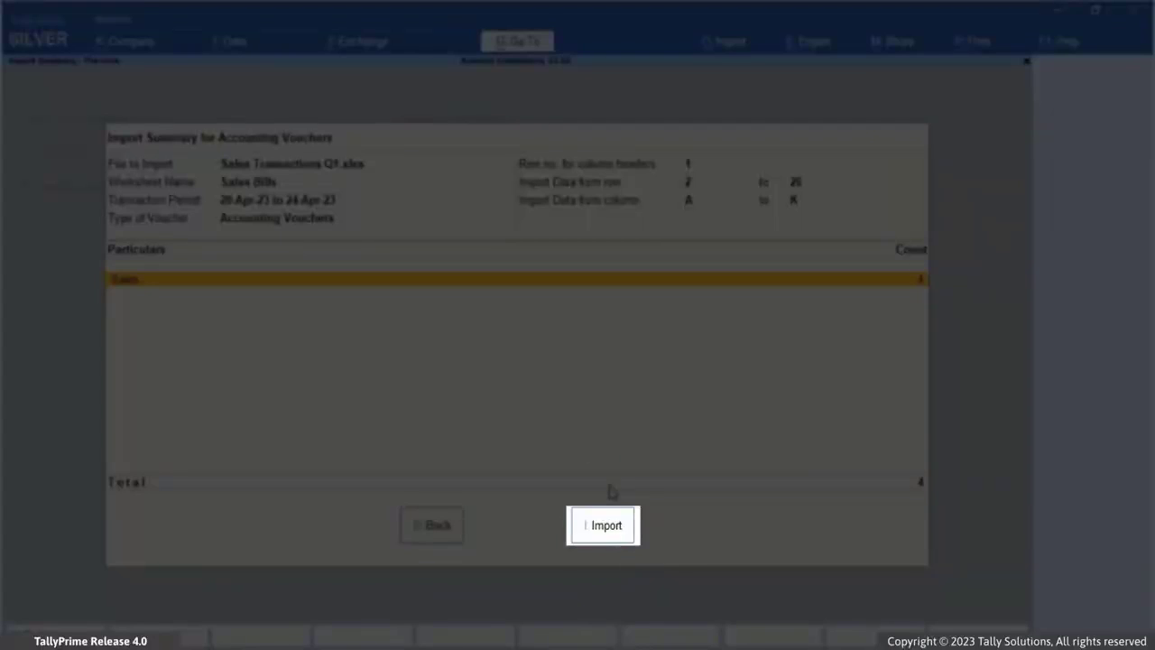
Step: Import the previewed accounting vouchers and open the Day Book to check them
click(607, 527)
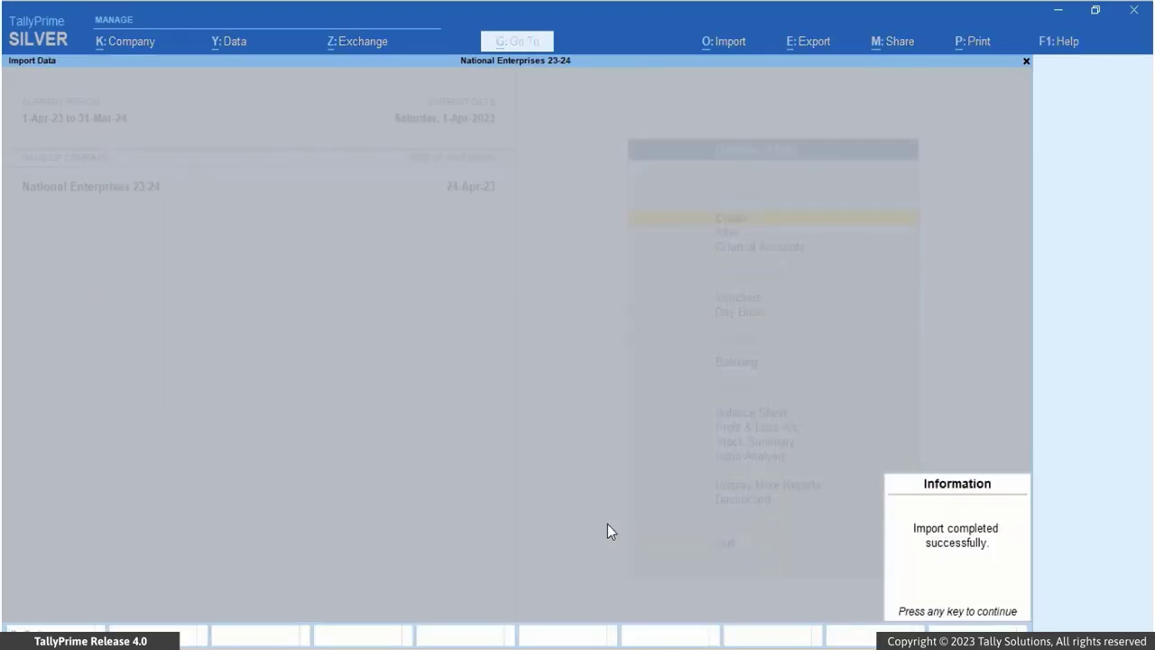
click(887, 583)
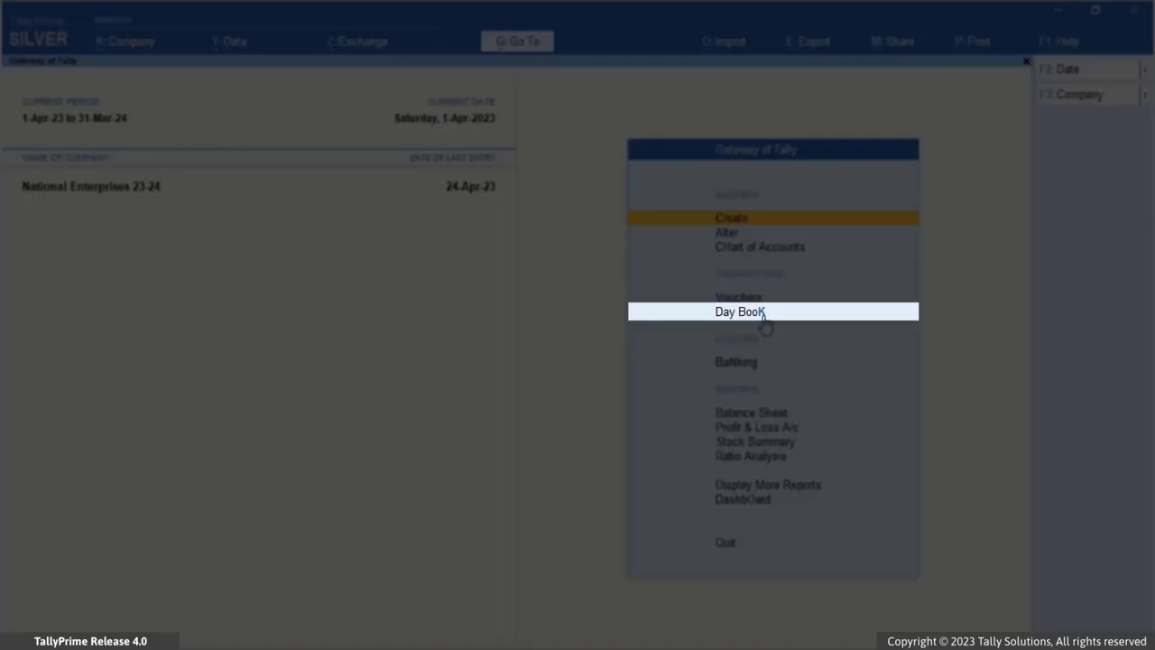
click(763, 316)
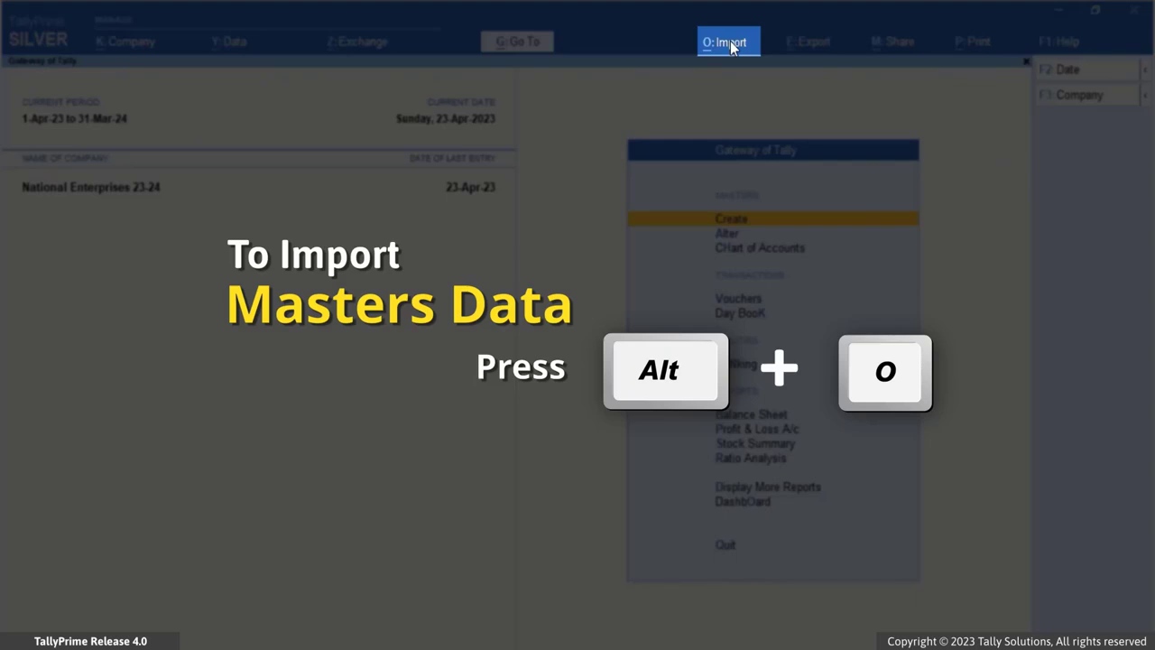
Step: Start a new transactions mapping template based on the Invoices worksheet of Sales Transactions.xlsx
key(alt+o)
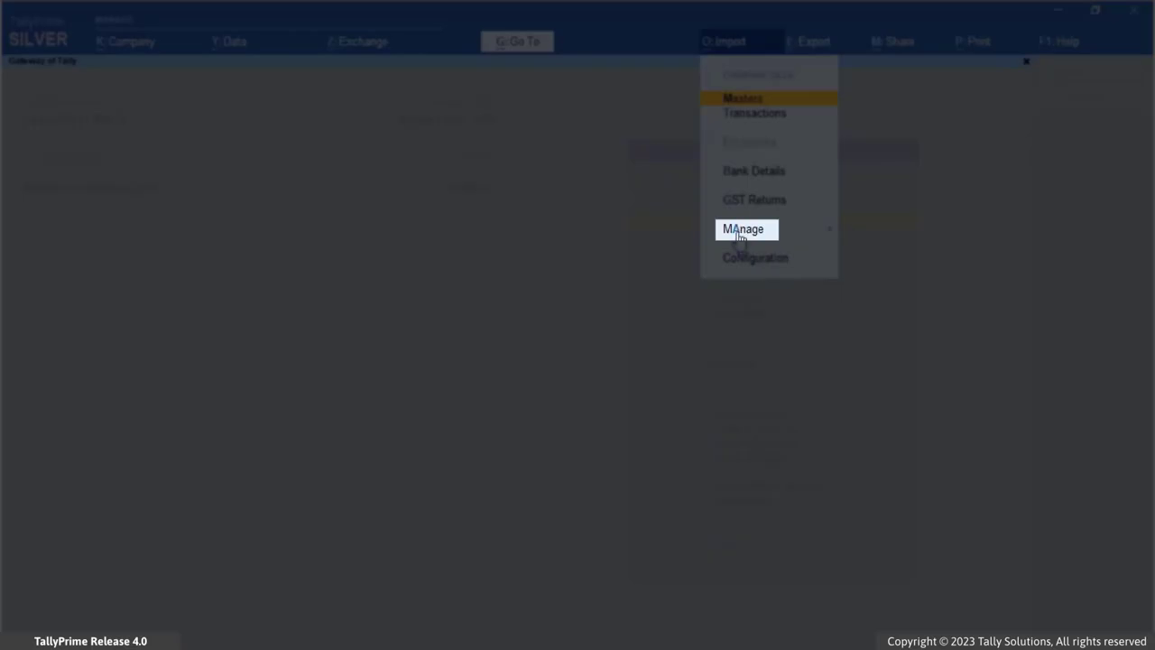
click(739, 234)
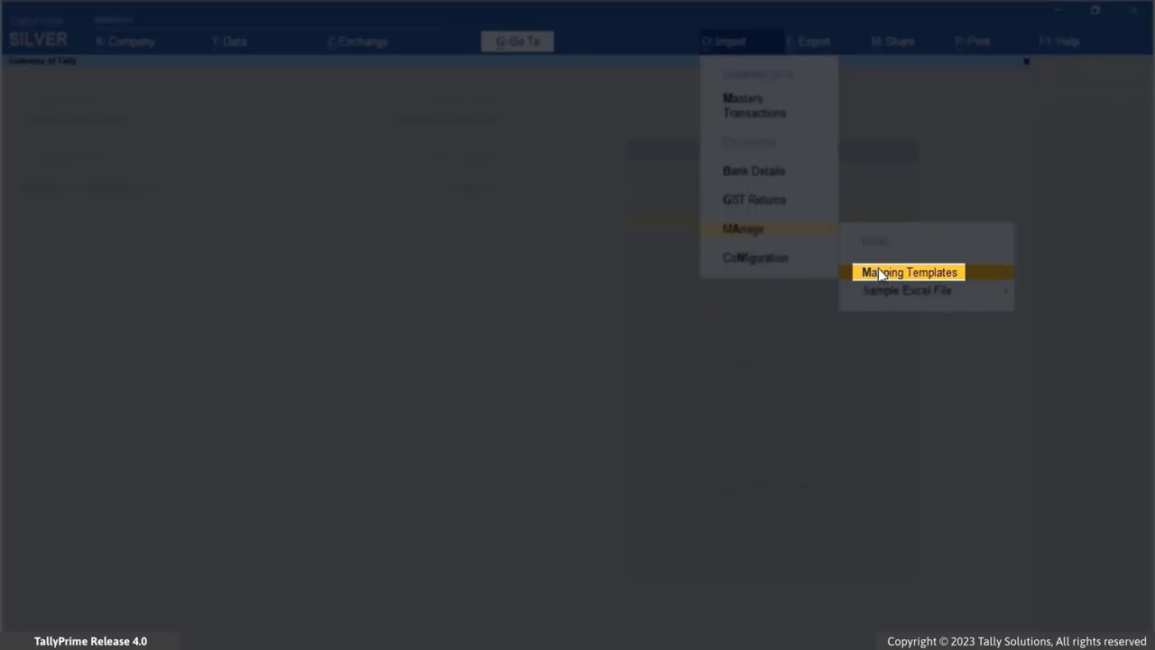
click(881, 274)
key(Down)
key(Down)
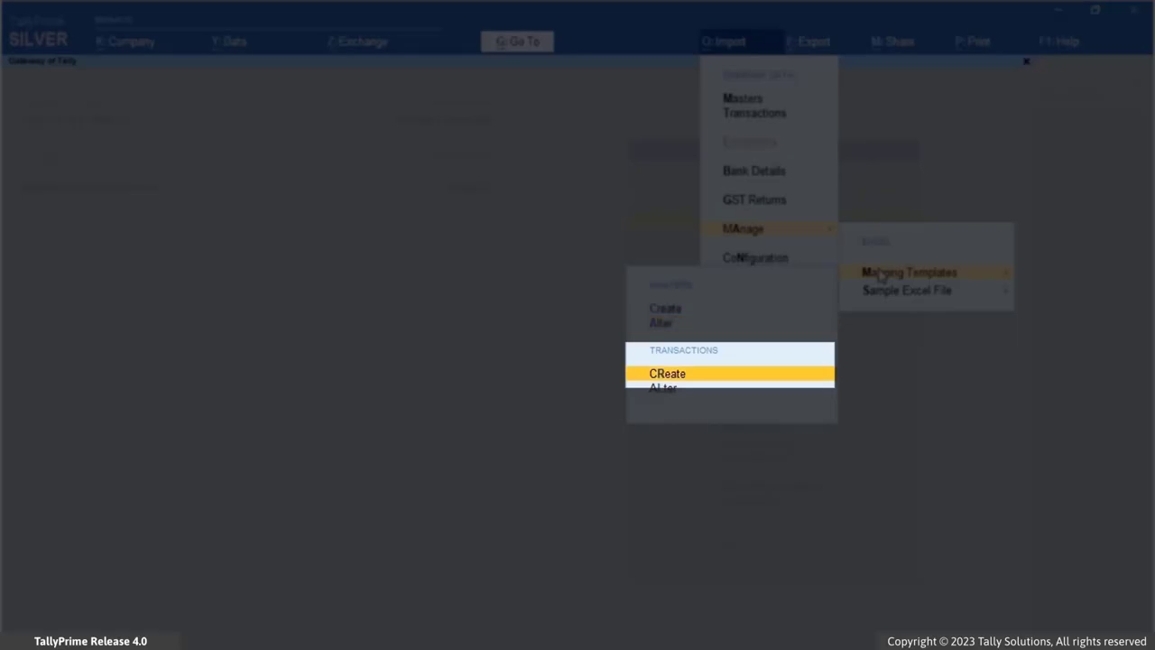
click(701, 375)
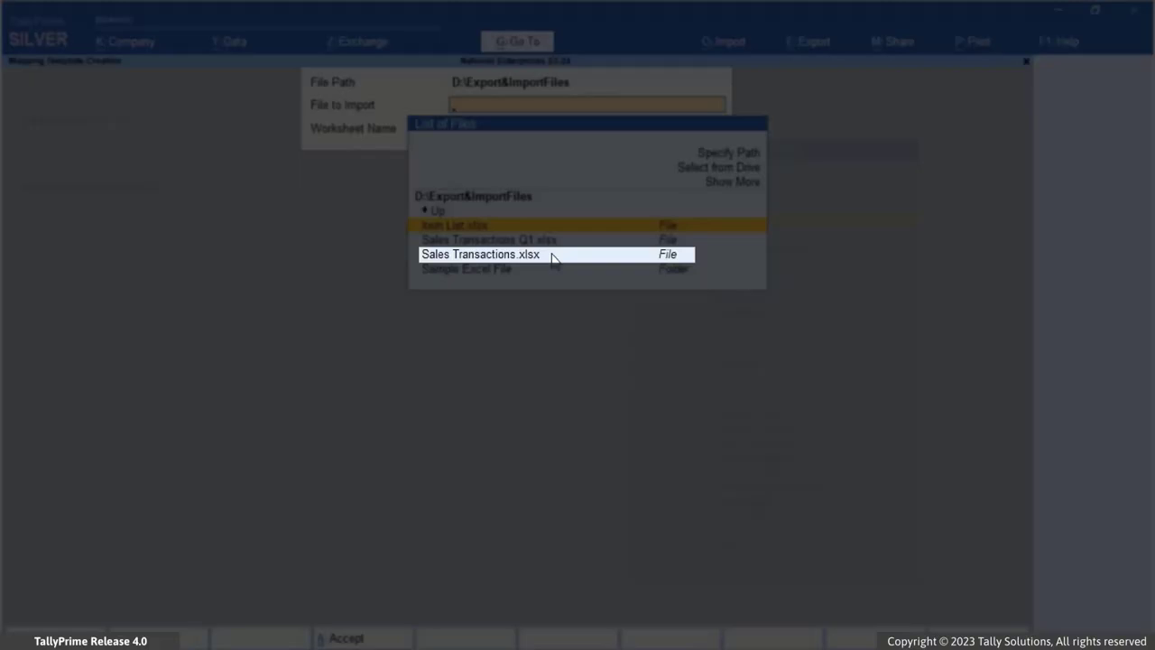
click(551, 255)
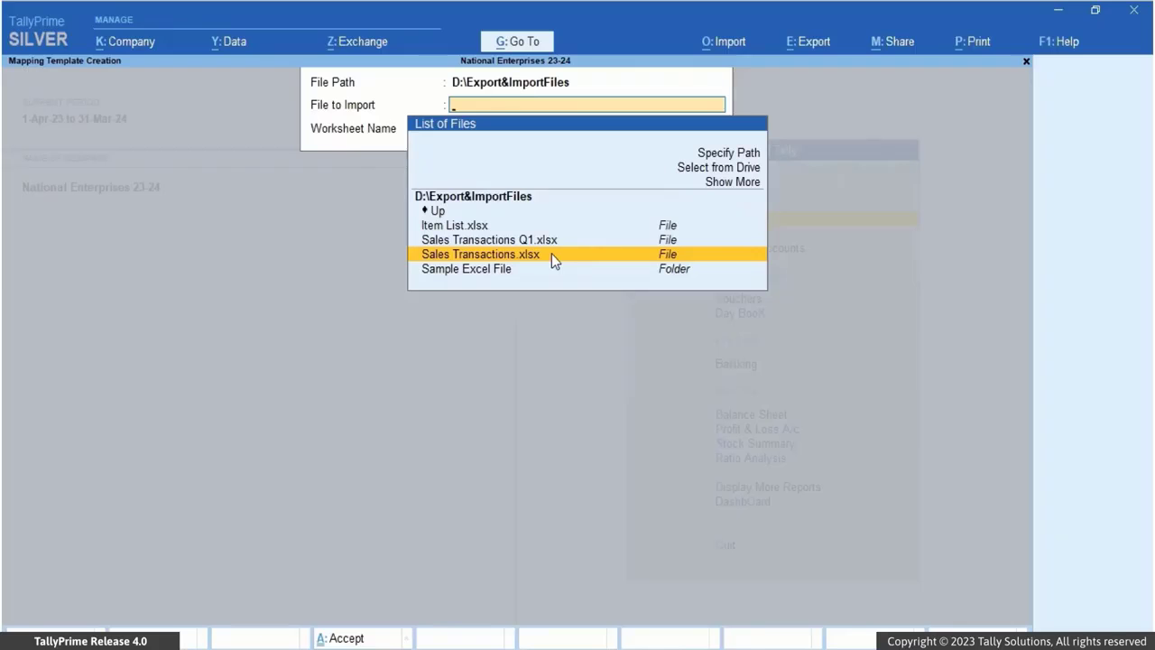
click(551, 254)
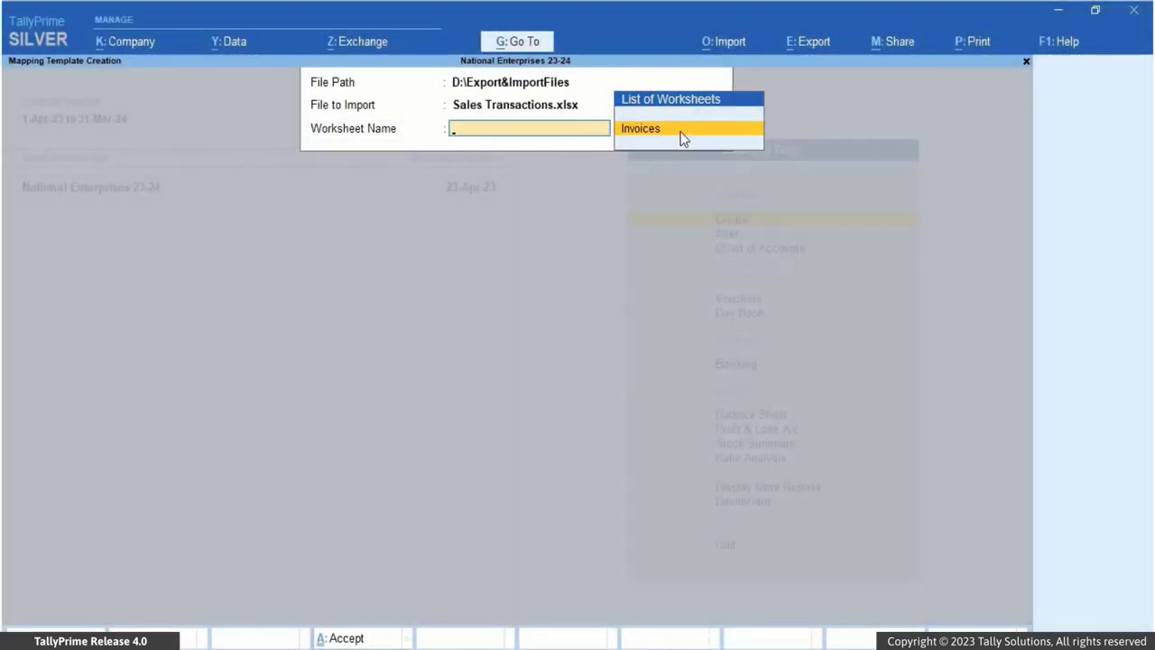
click(684, 138)
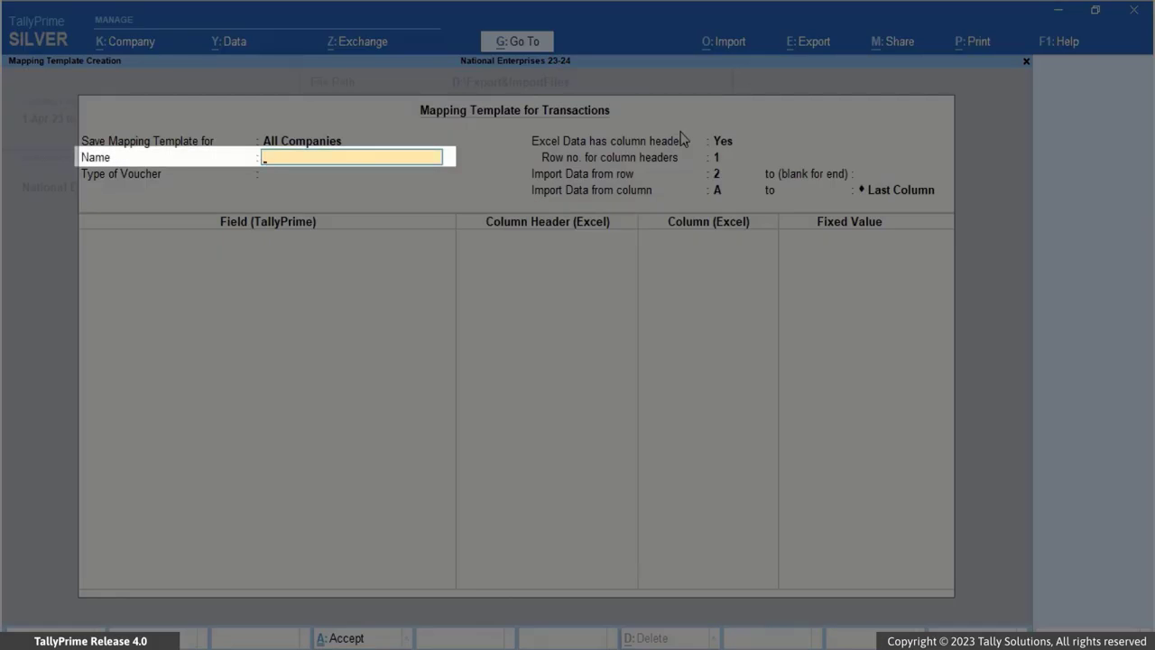
Step: Name the mapping template Sales Q2 and set its type of voucher to Accounting Vouchers
text(Sales Q2)
key(Return)
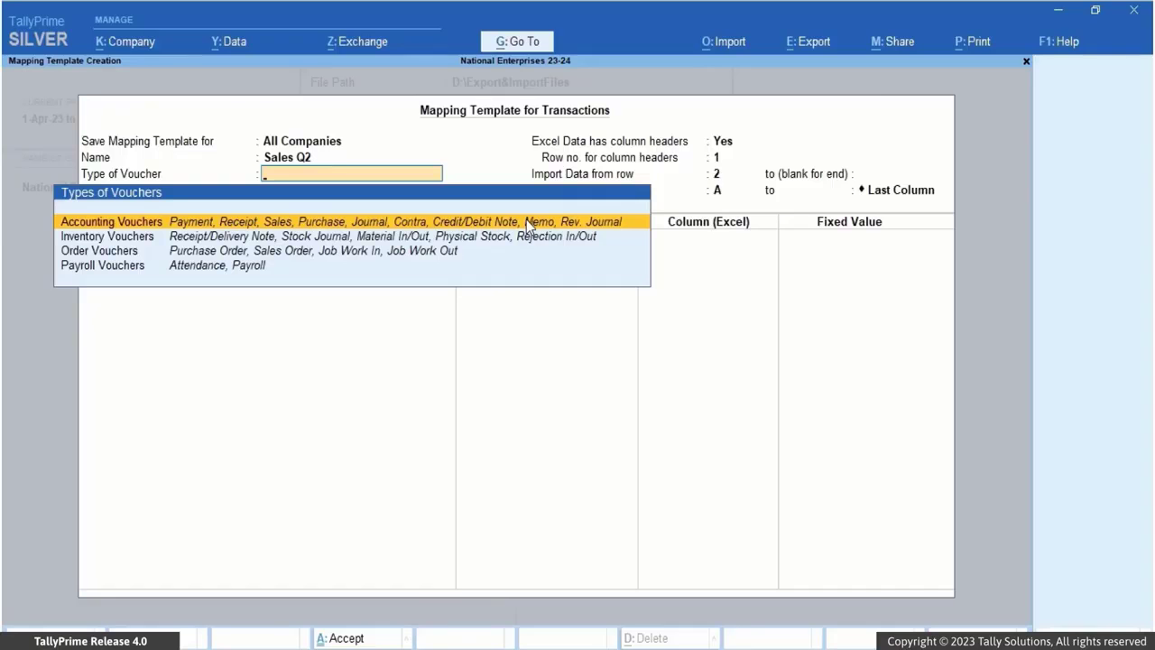
click(529, 222)
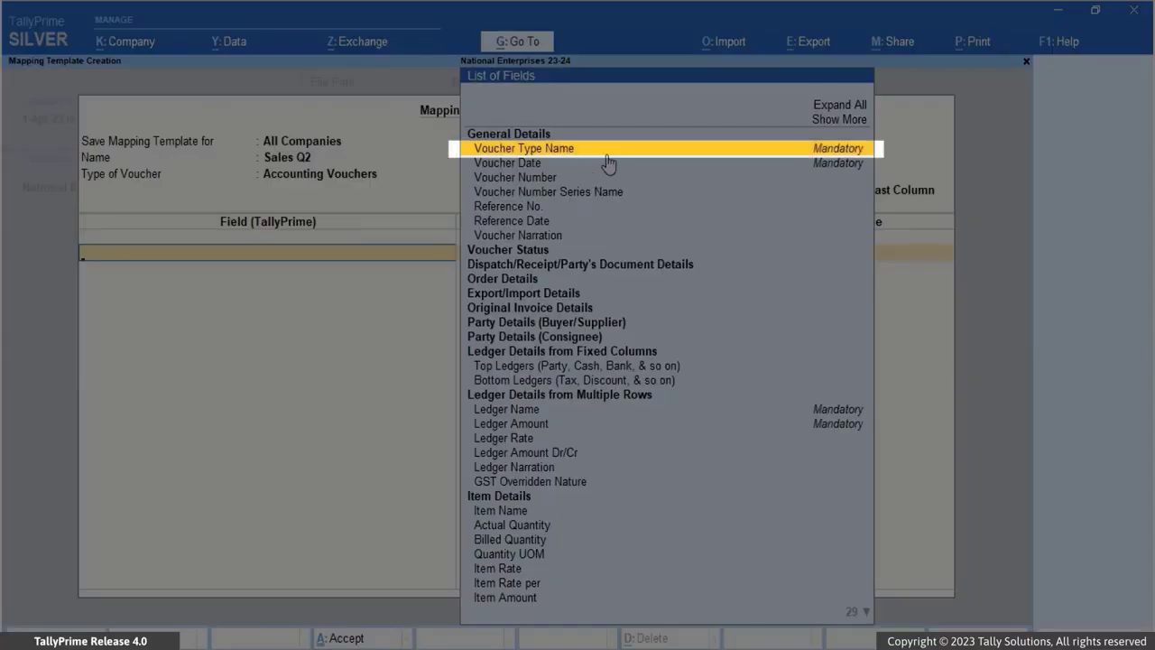
Step: Map Voucher Type Name to Voucher Type, Voucher Date to Date, and Voucher Number to Invoice Number in the Sales Q2 template
click(606, 150)
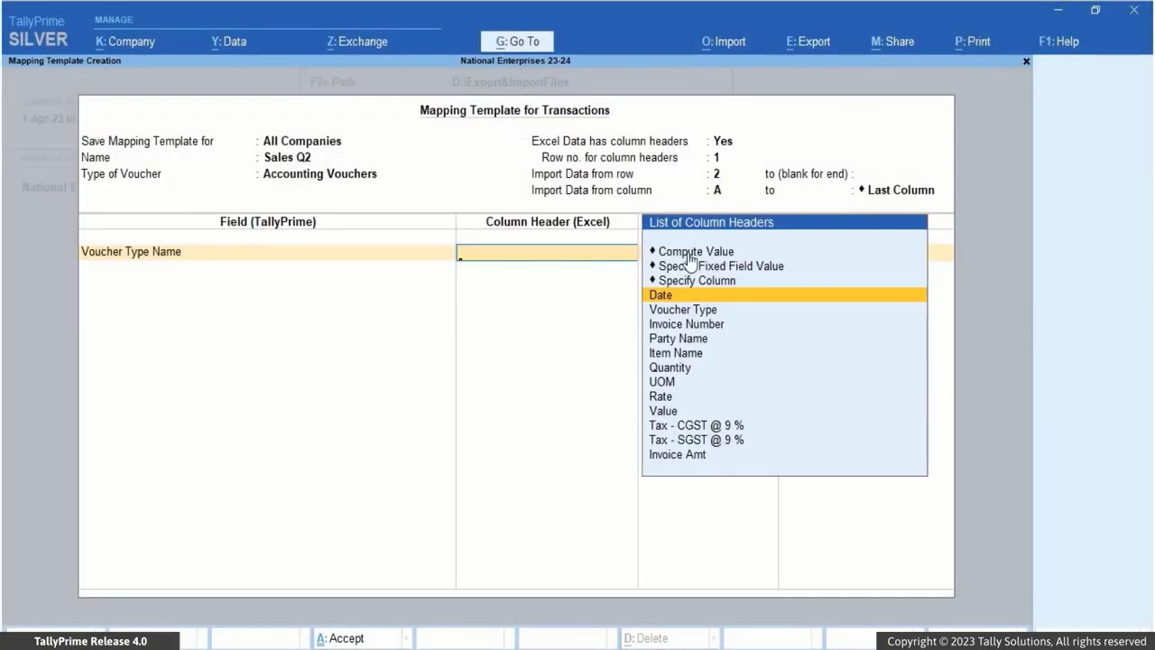
click(722, 311)
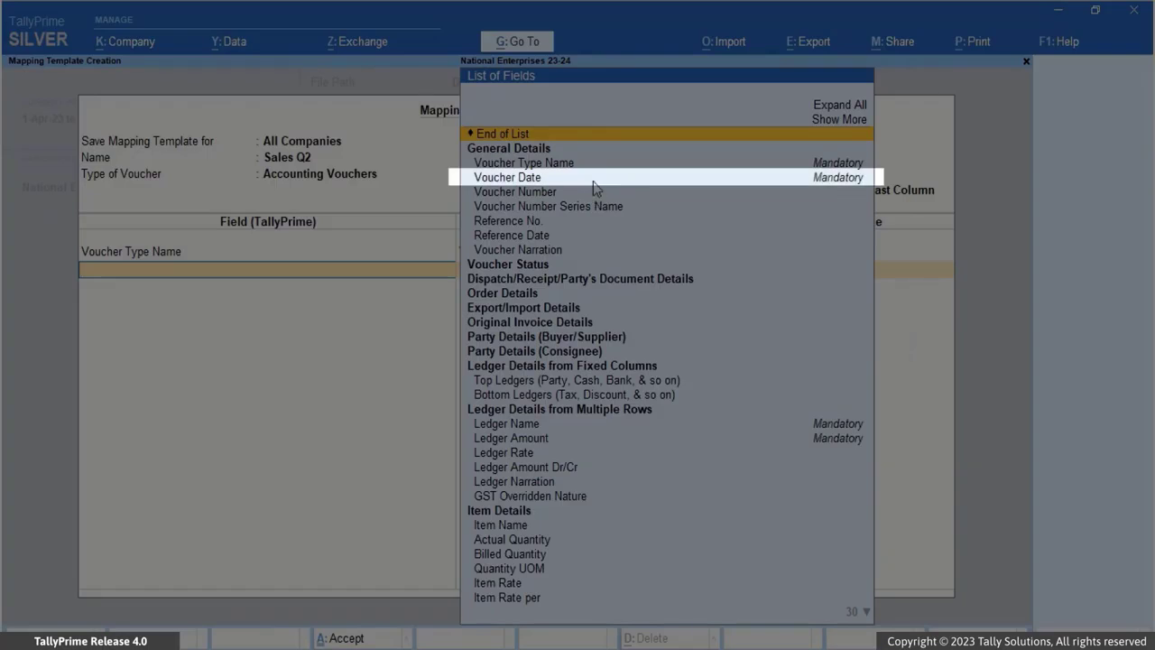
click(593, 180)
click(688, 300)
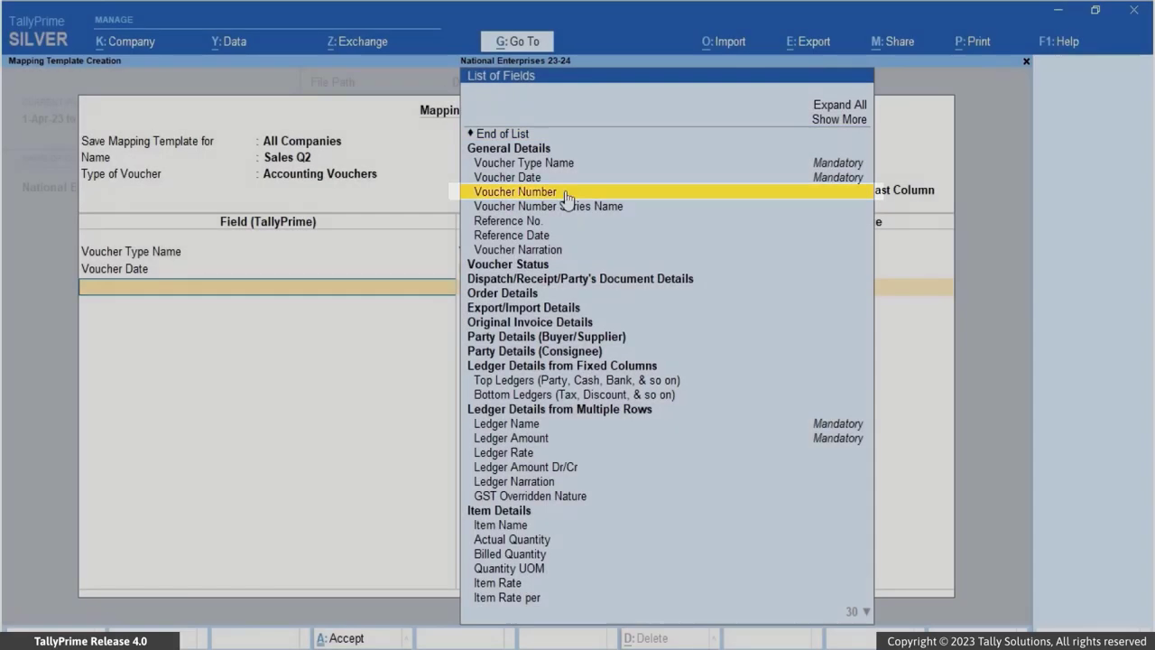
click(567, 193)
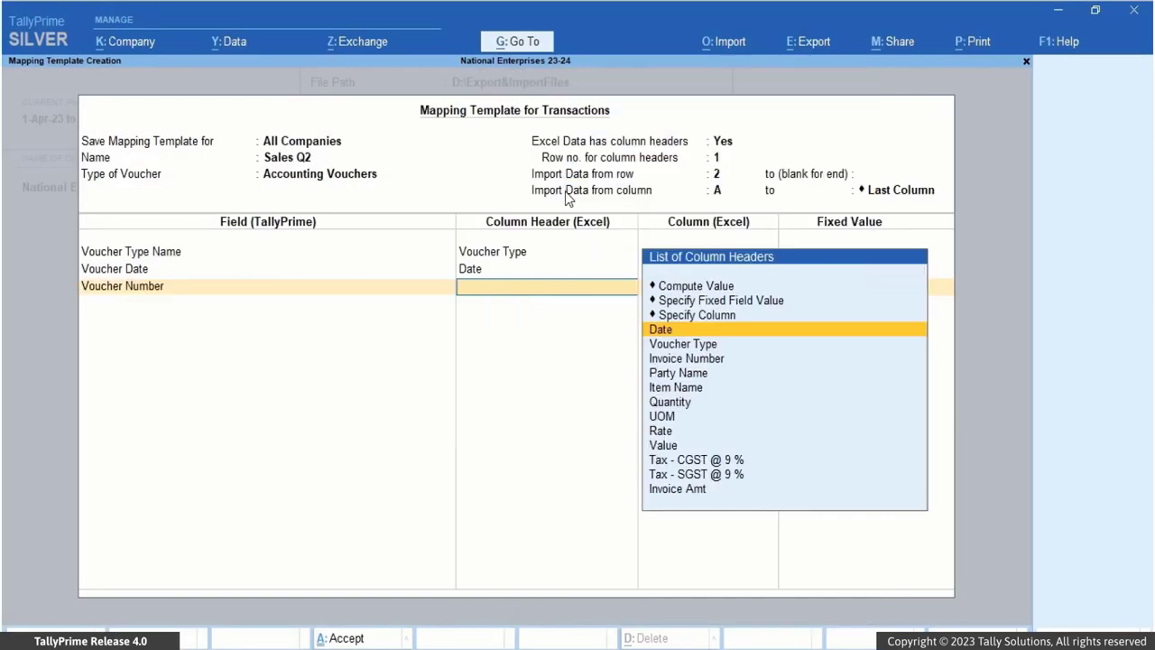
click(728, 361)
Step: Add Top Ledgers, mapping its Ledger Name to Party Name and its Ledger Amount to Invoice/Voucher Nett Amount
text(Led)
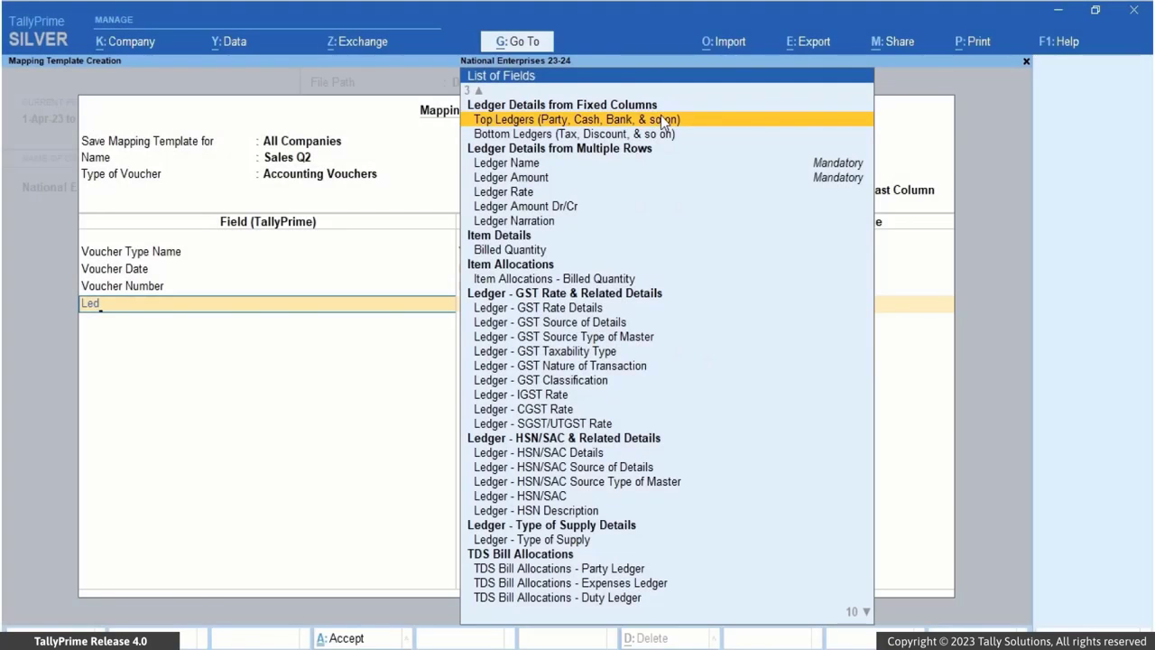
click(661, 118)
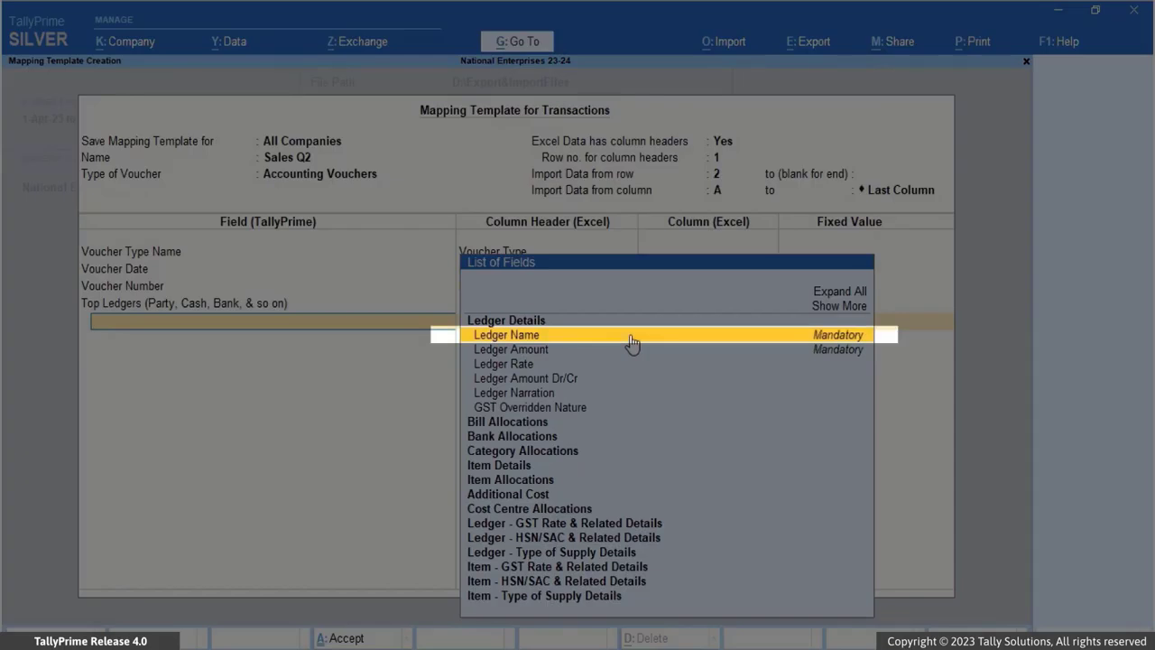
click(557, 336)
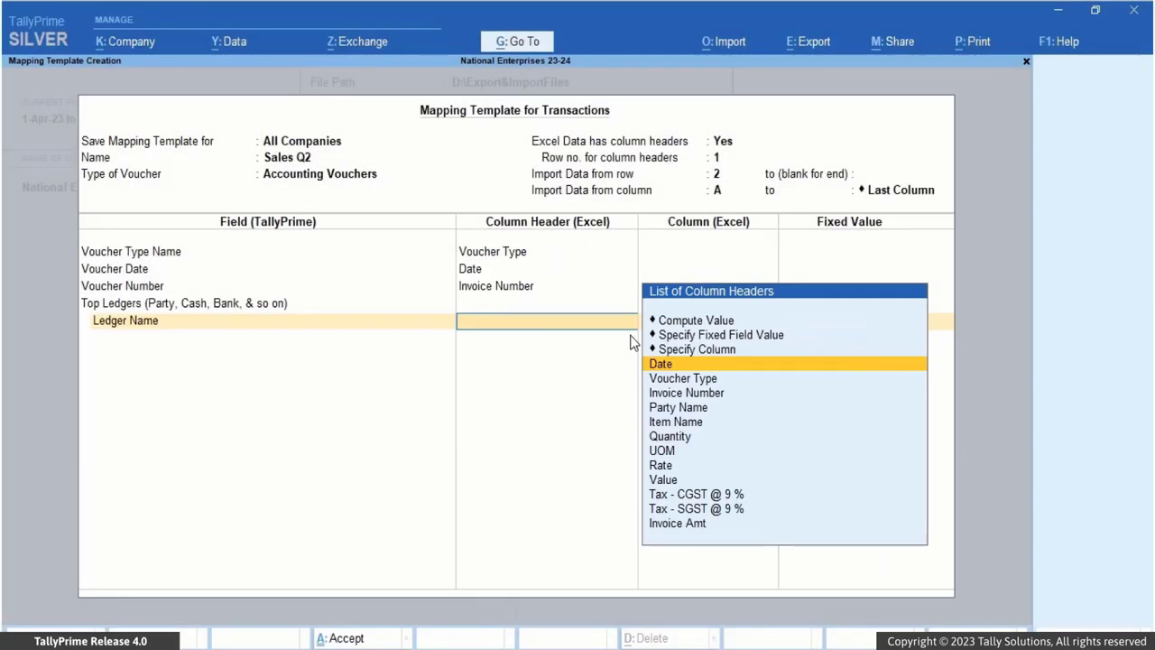
click(703, 407)
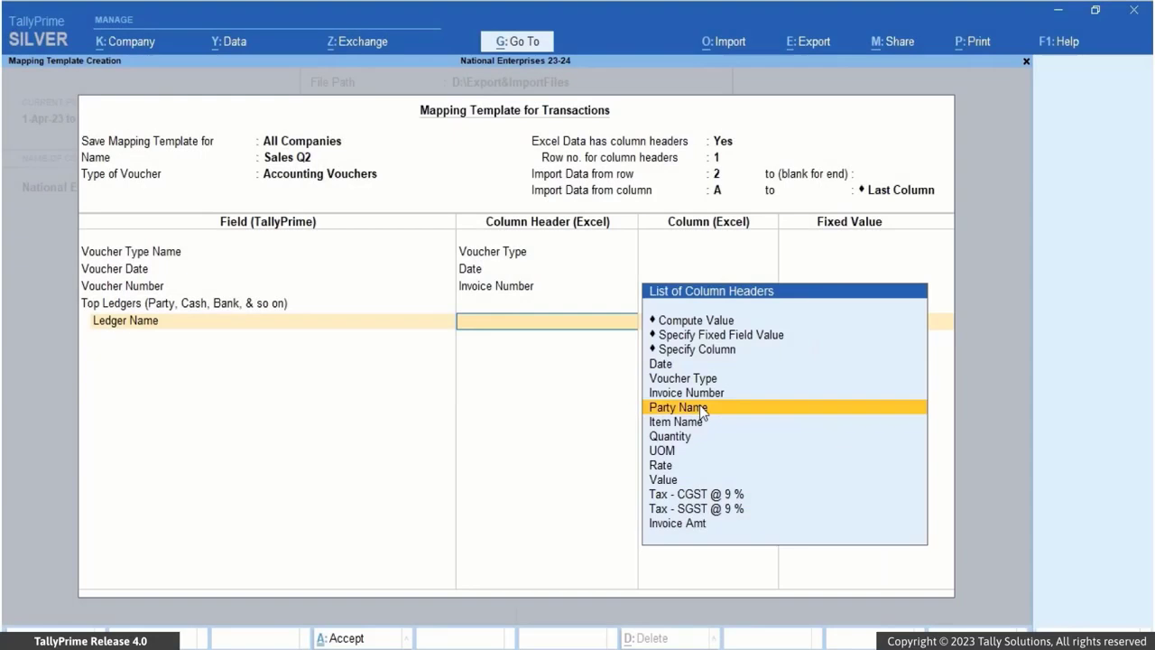
click(547, 384)
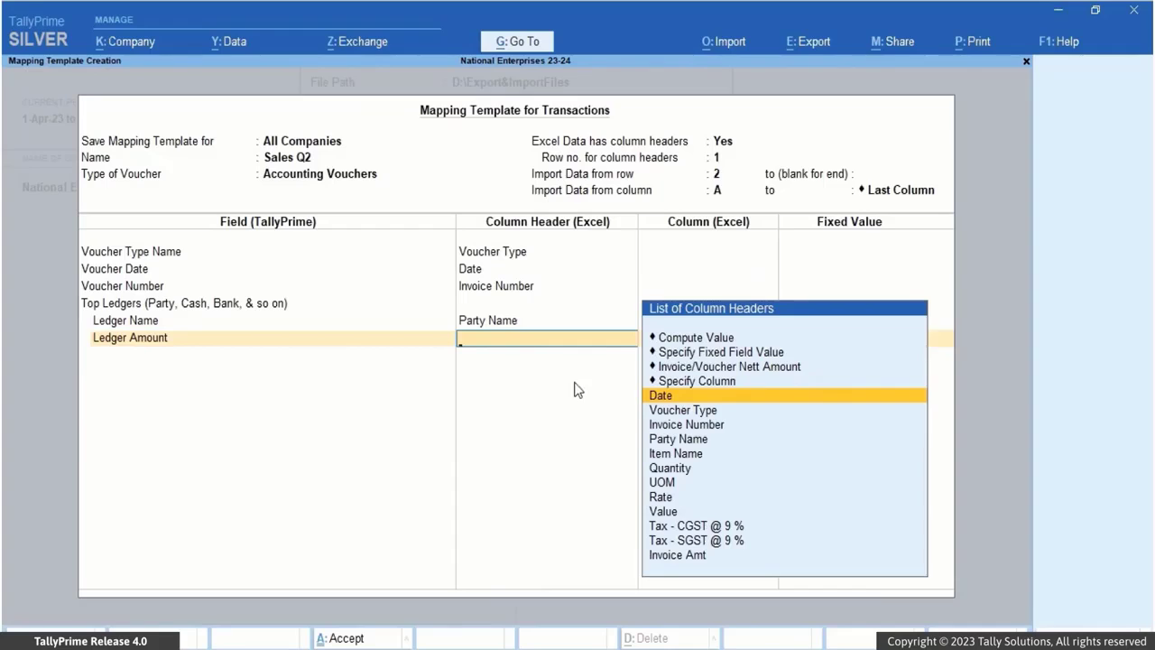
click(698, 368)
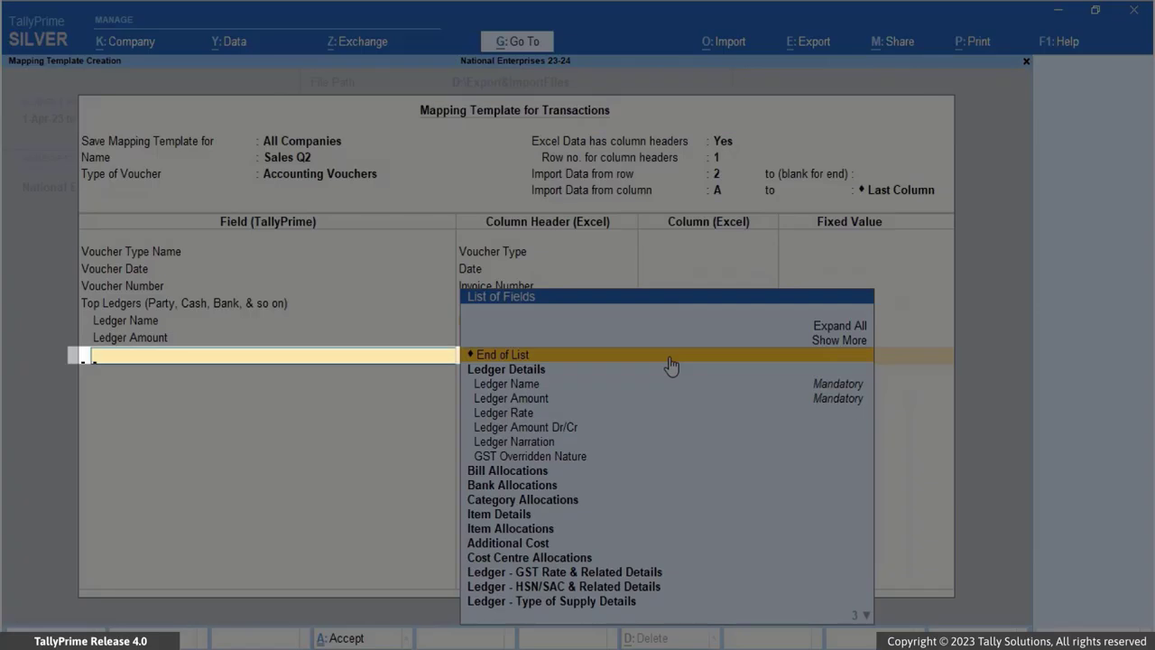
Step: Add Bottom Ledgers with the fixed Ledger Name Sales and map its Ledger Amount to the Value column header
text(Bo)
key(Return)
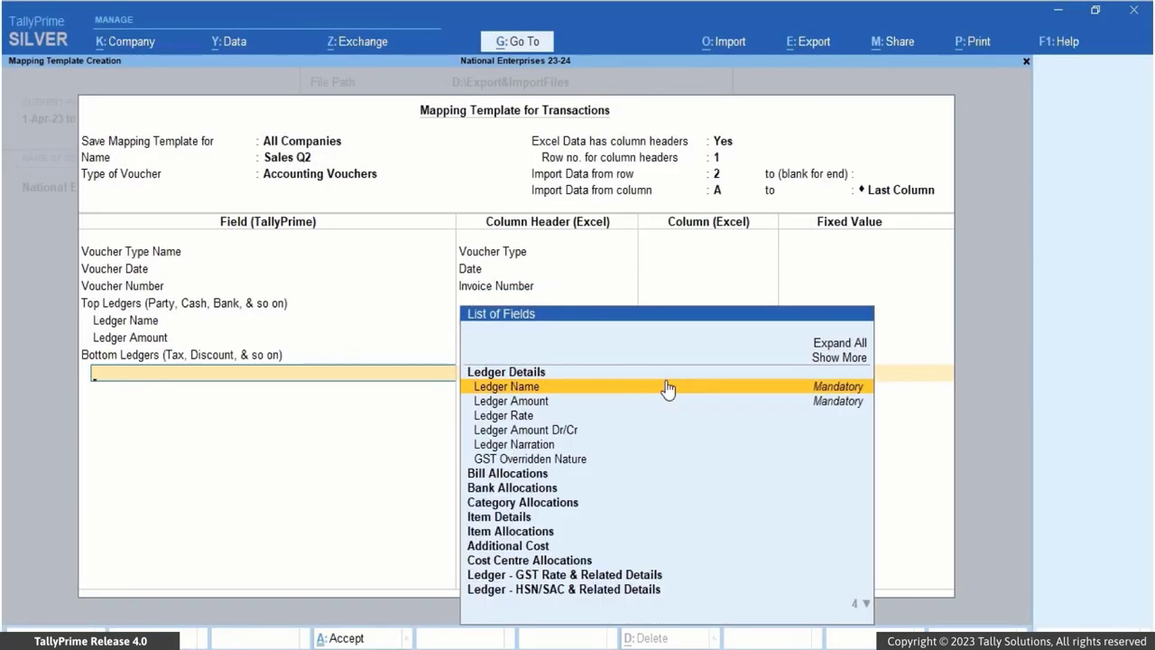
click(668, 388)
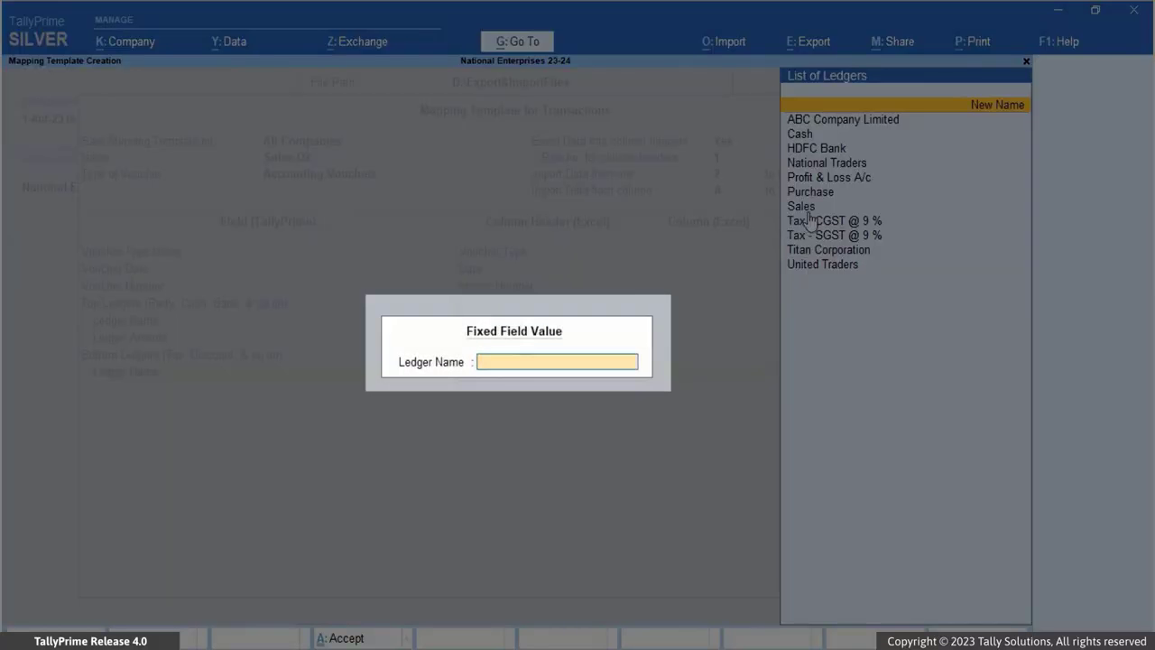
click(809, 212)
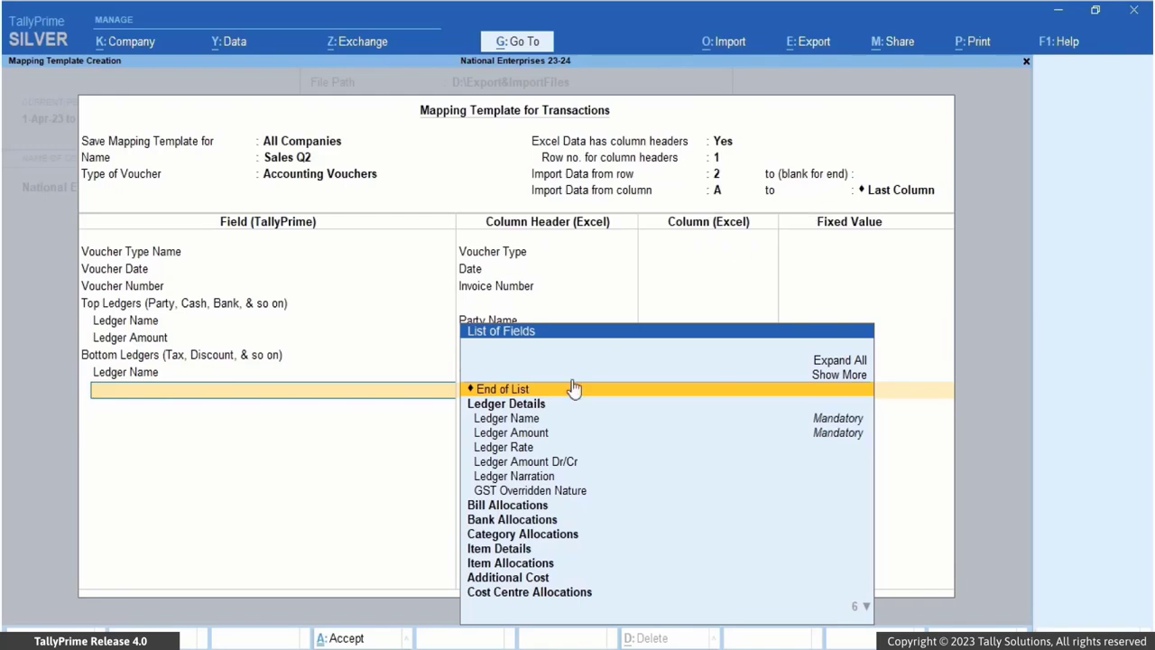
click(511, 432)
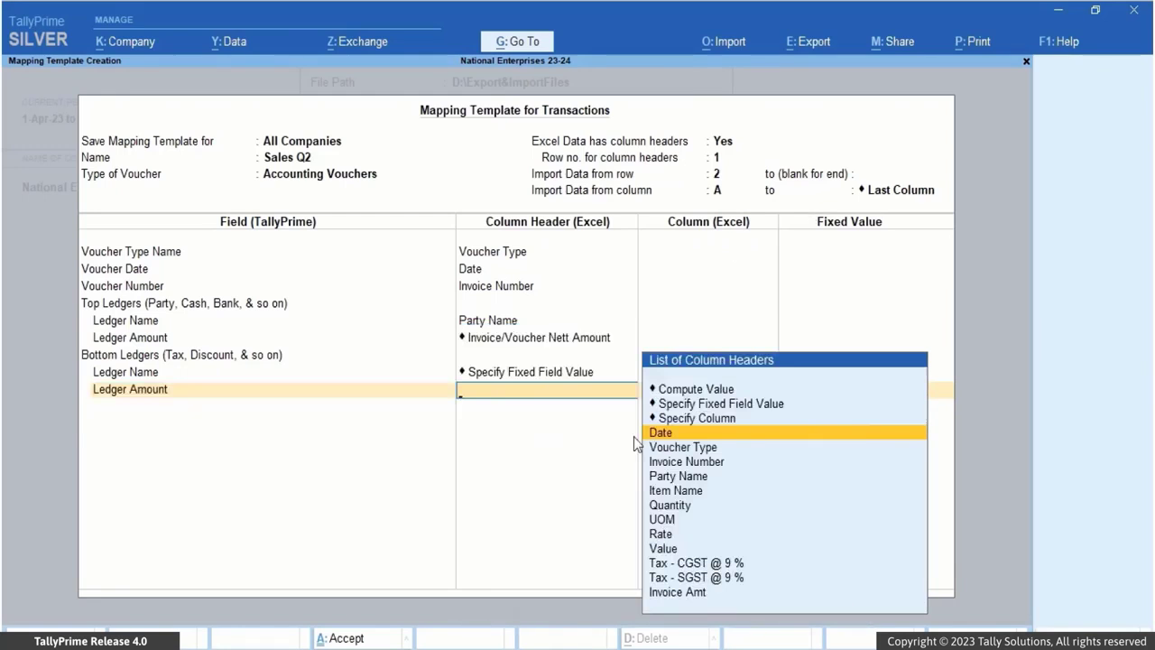
click(661, 549)
Step: Add the item fields Item Name and Billed Quantity, mapping them to the Item Name and Quantity column headers
text(Item)
click(523, 389)
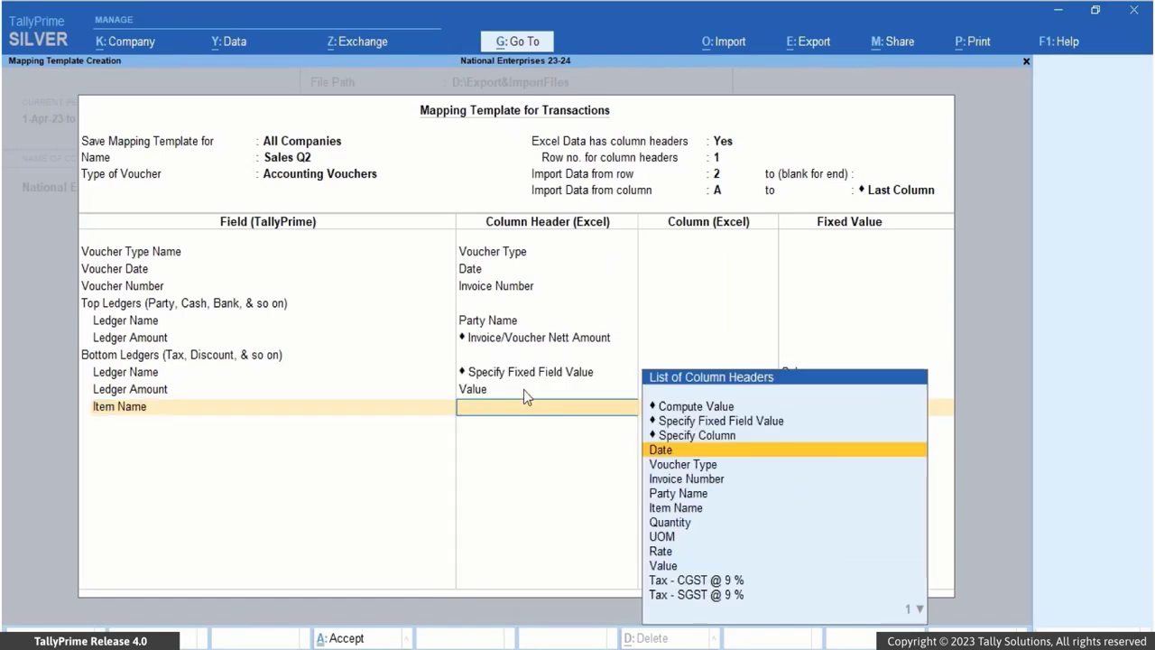
click(700, 517)
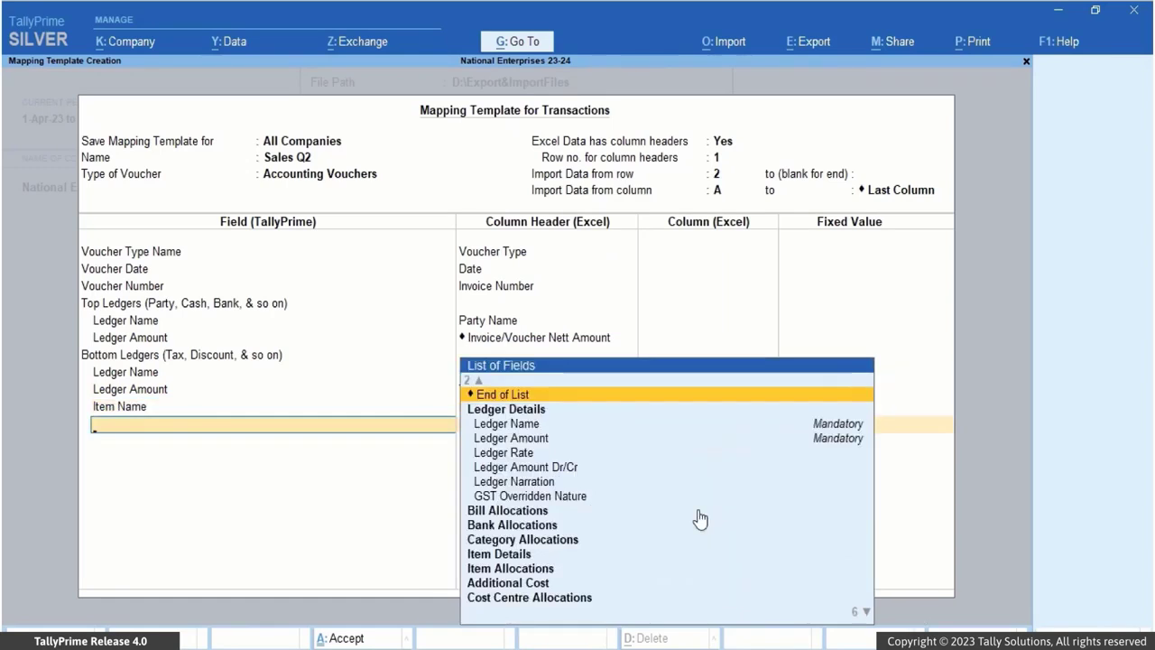
text(Bill)
click(553, 539)
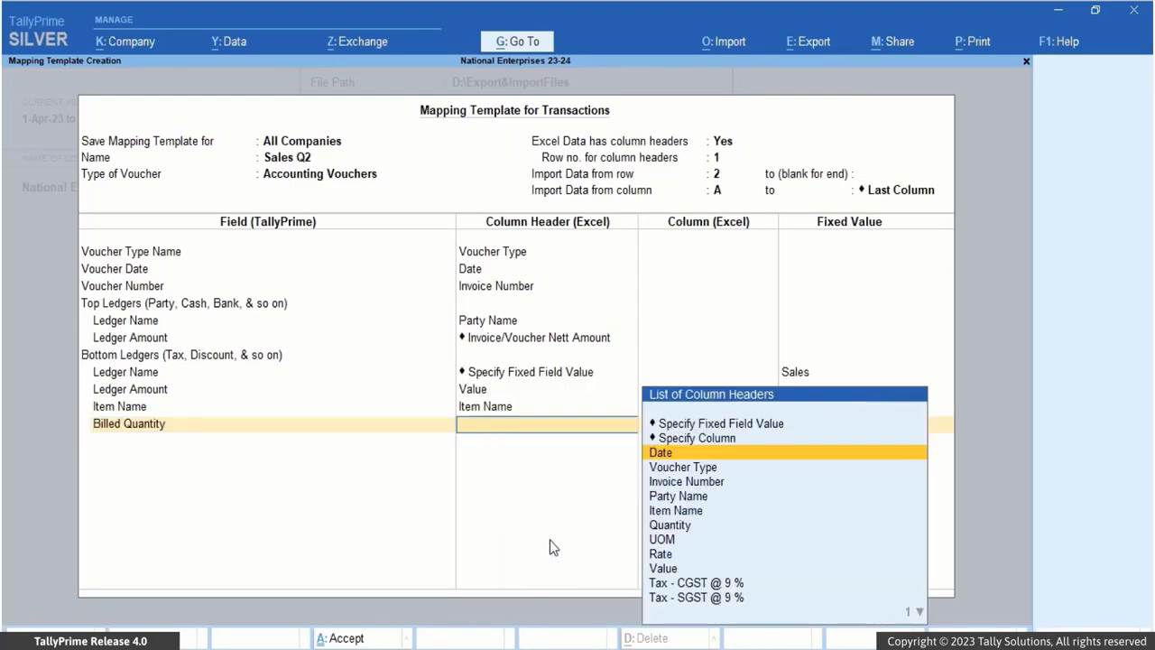
click(678, 527)
Step: Add the Item Rate and Item Amount fields, mapping them to the Rate and Value column headers
text(Item)
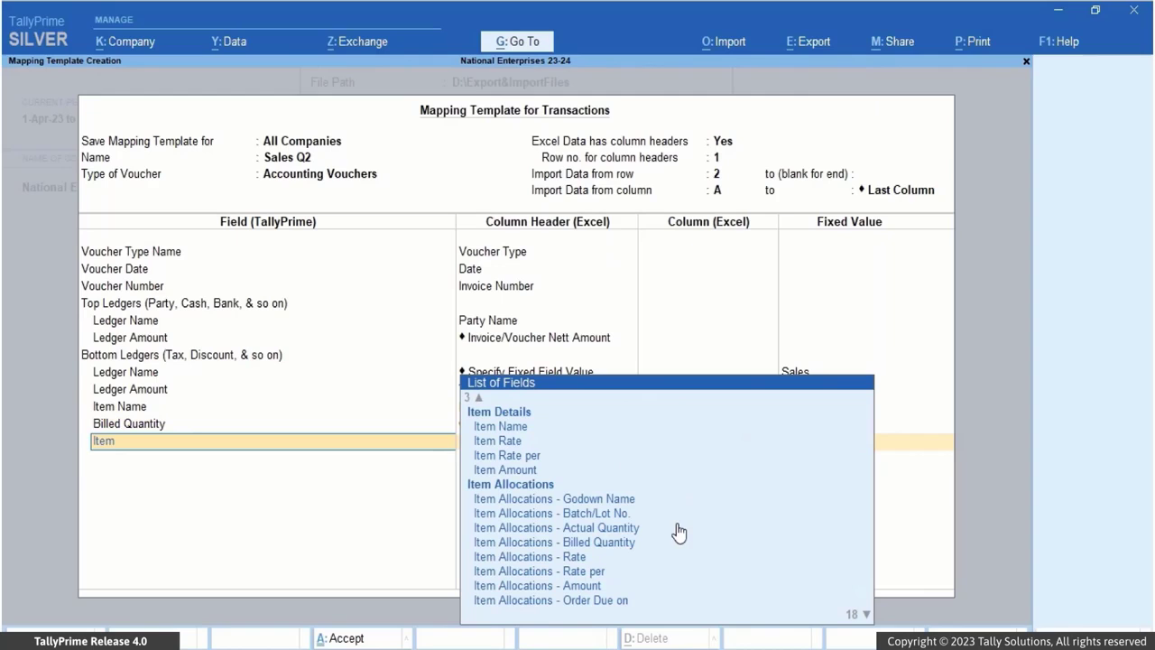
click(515, 445)
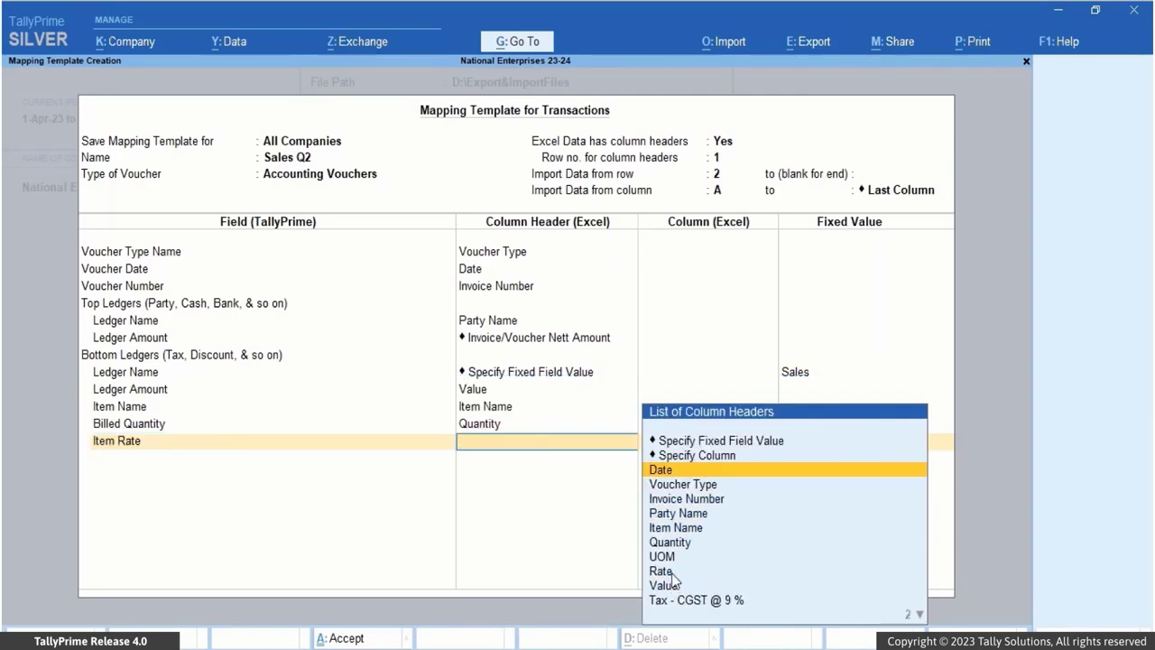
click(673, 571)
text(Item)
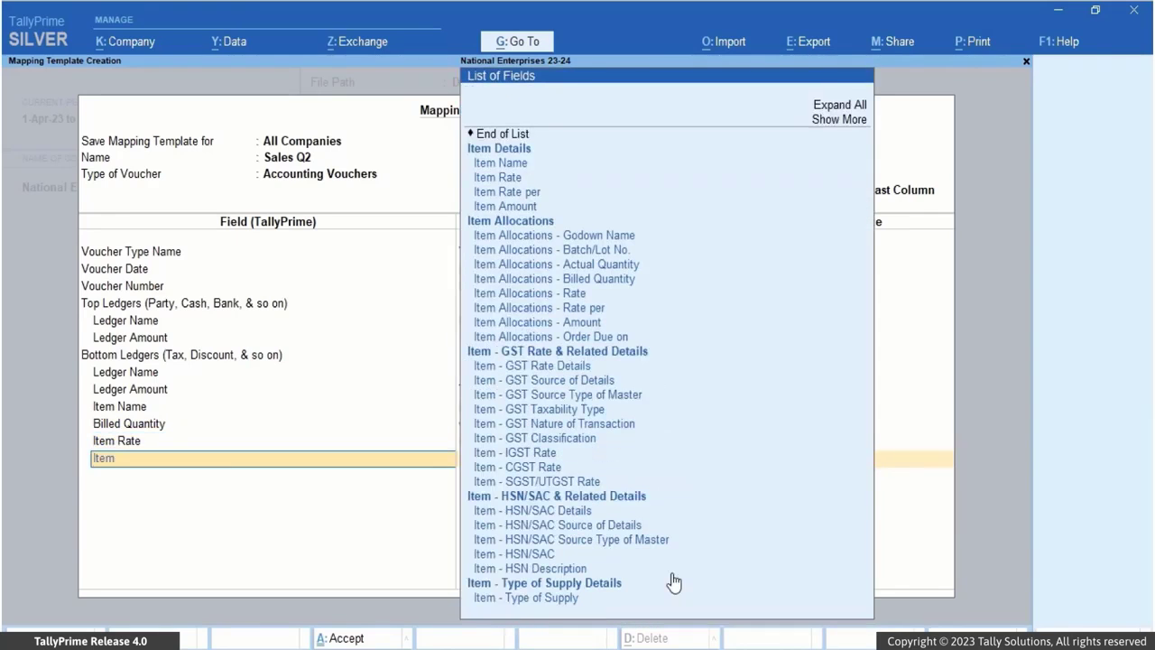
click(570, 207)
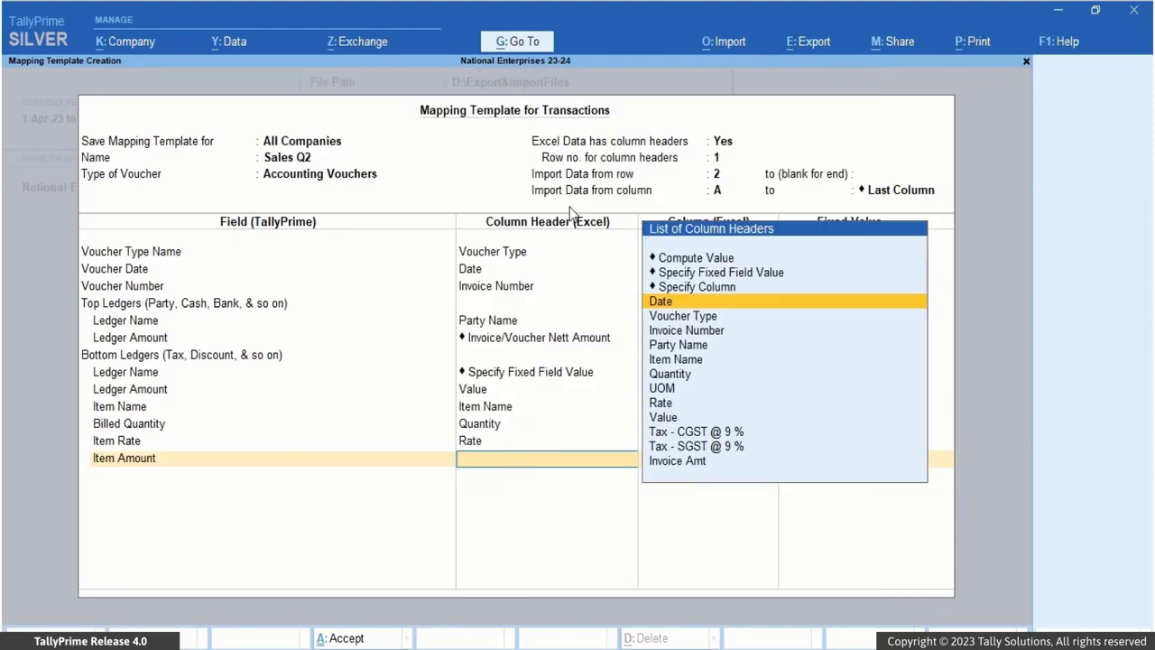
click(670, 420)
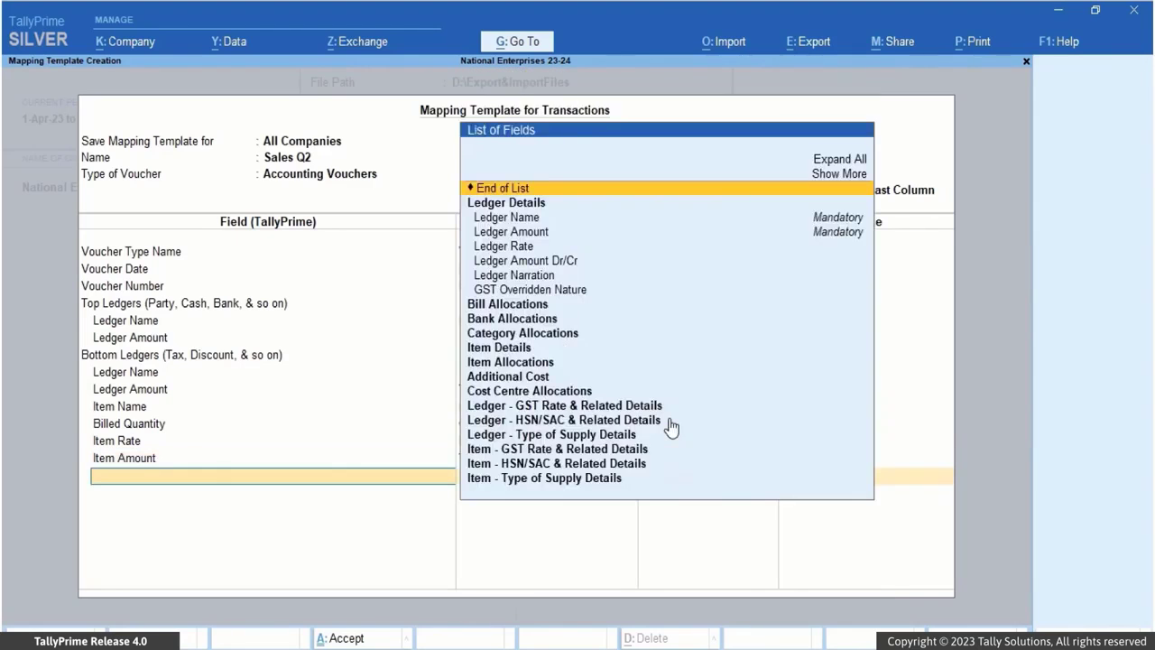
Step: Add another Bottom Ledgers entry with fixed Ledger Name Tax - CGST @ 9 % and map its Ledger Amount to the Tax - CGST @ 9 % column
text(Bot)
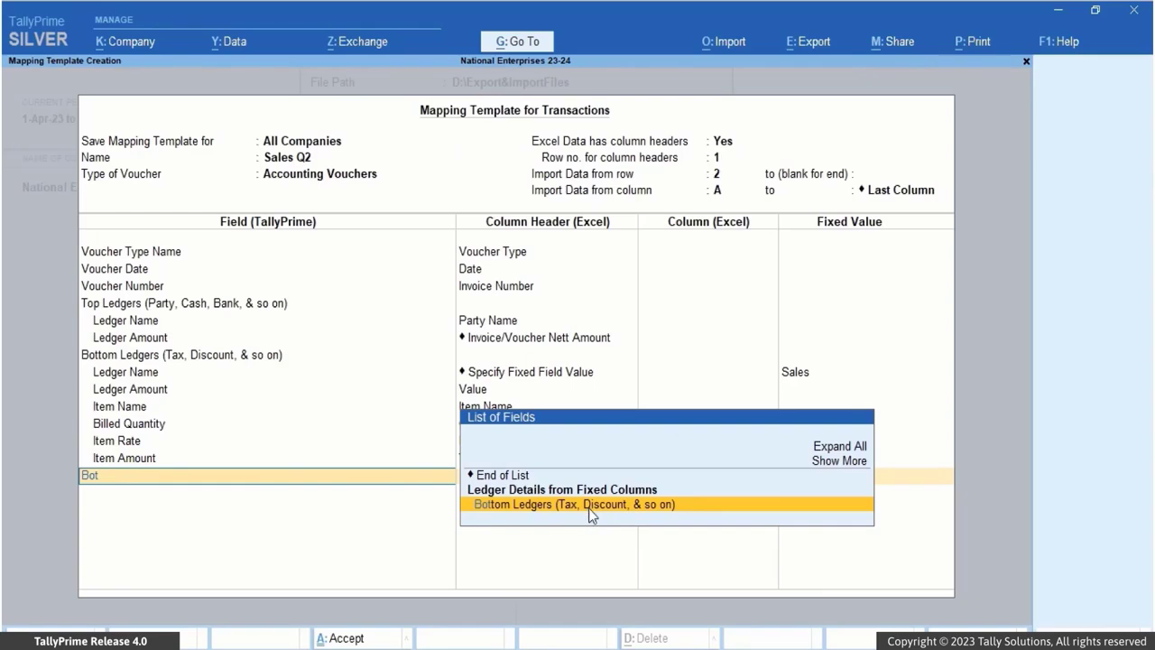
click(590, 508)
click(644, 236)
click(688, 302)
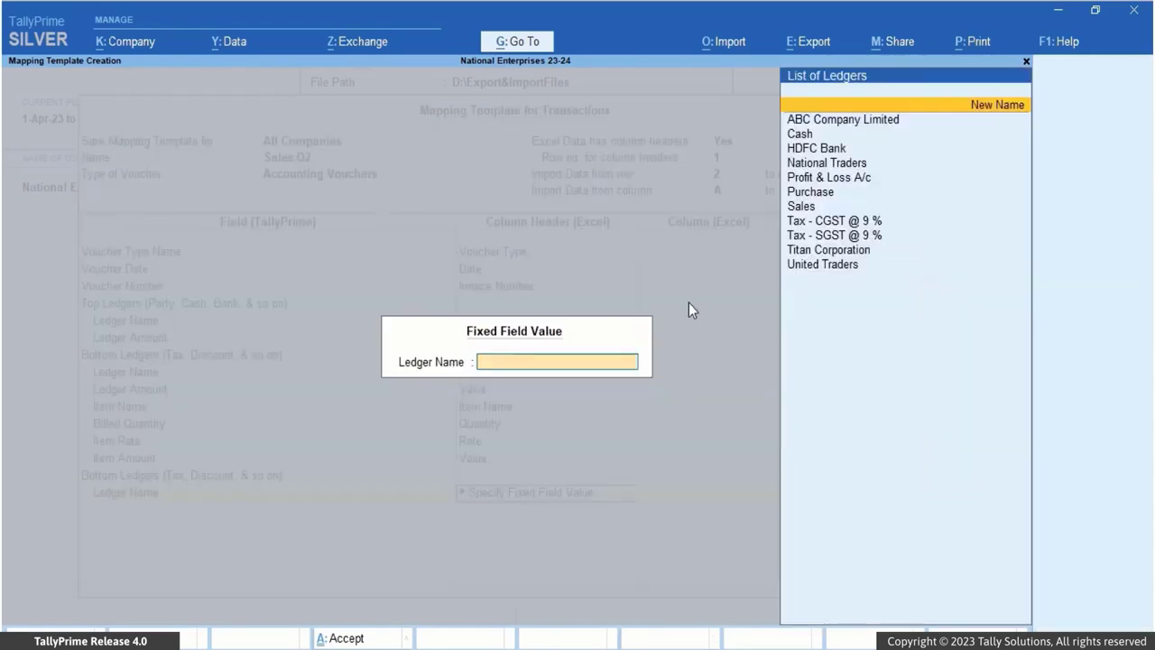
click(817, 218)
click(646, 269)
click(700, 484)
Step: Add Bottom Ledgers with fixed Ledger Name Tax - SGST @ 9 %, map its amount to the Tax - SGST @ 9 % column, and save the template
text(Bo)
click(573, 555)
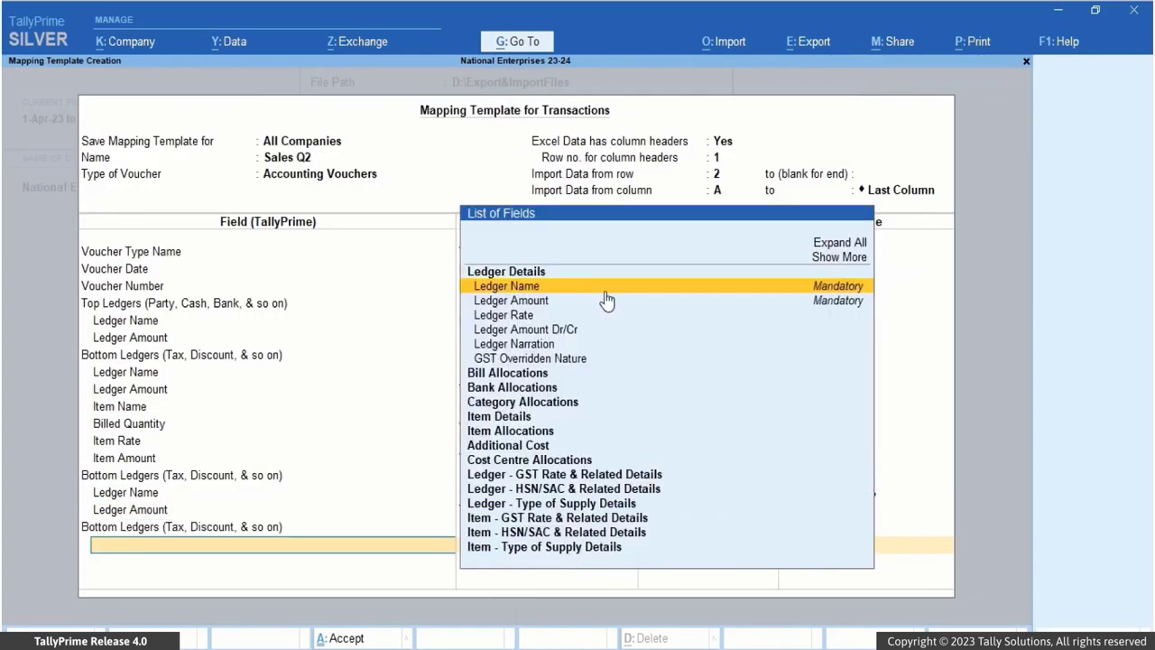
click(607, 289)
click(691, 359)
click(823, 236)
click(627, 317)
click(692, 548)
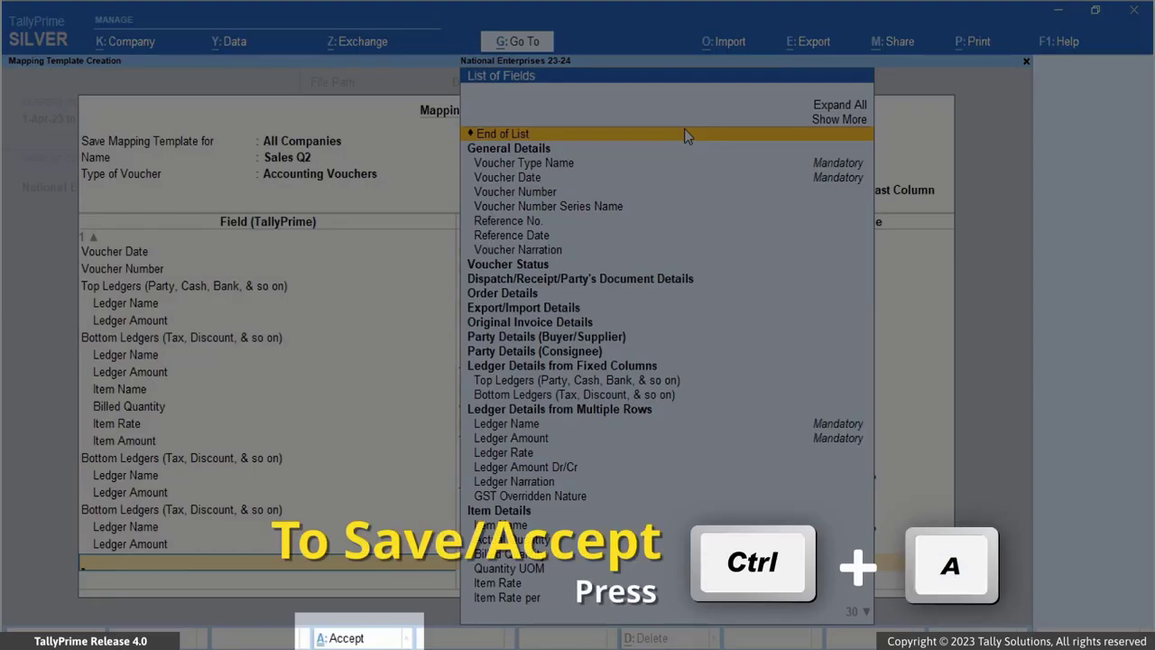
key(ctrl+a)
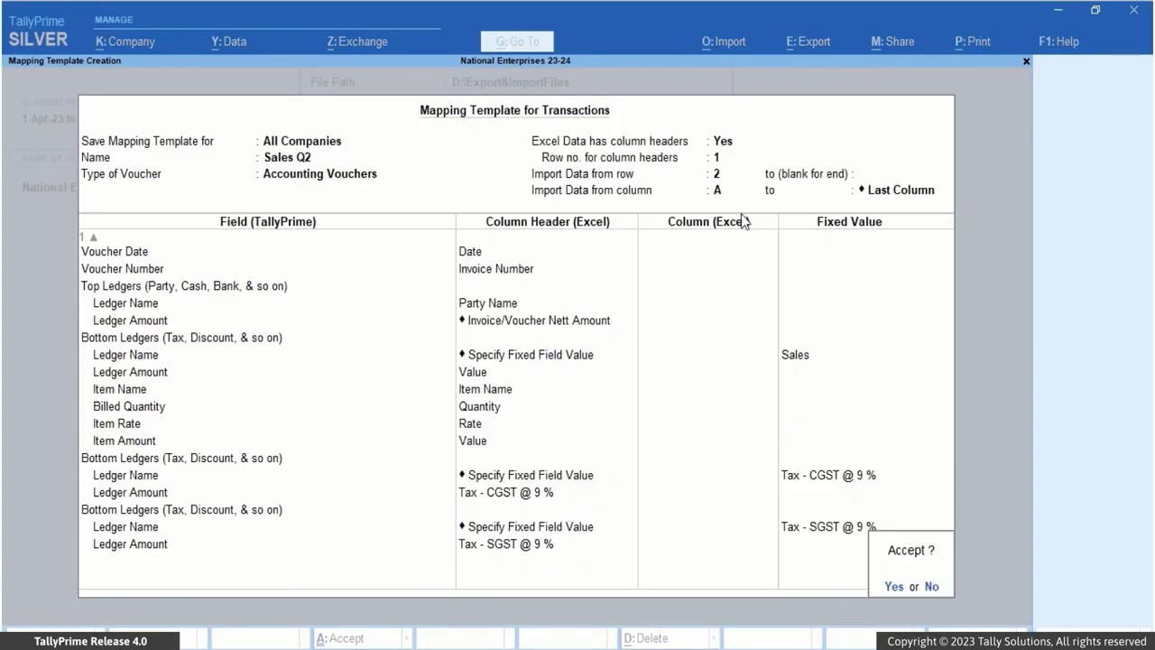
click(893, 587)
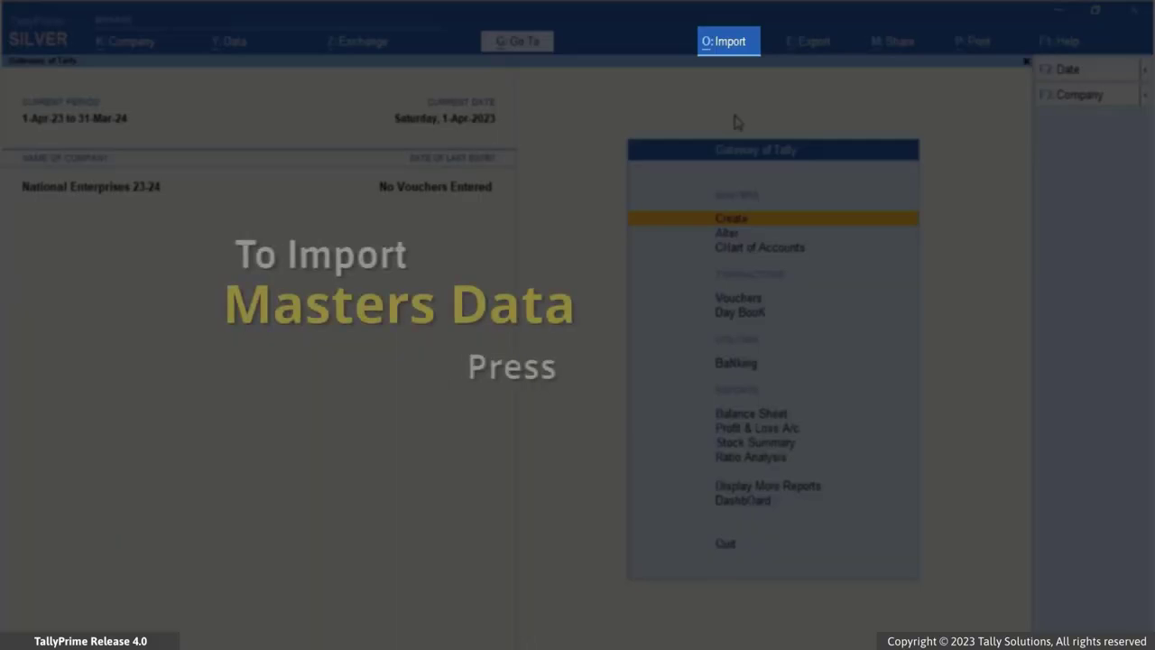
Step: Set up a transactions import of the Invoices worksheet from Sales Transactions.xlsx using the Sales Q2 mapping template
click(729, 45)
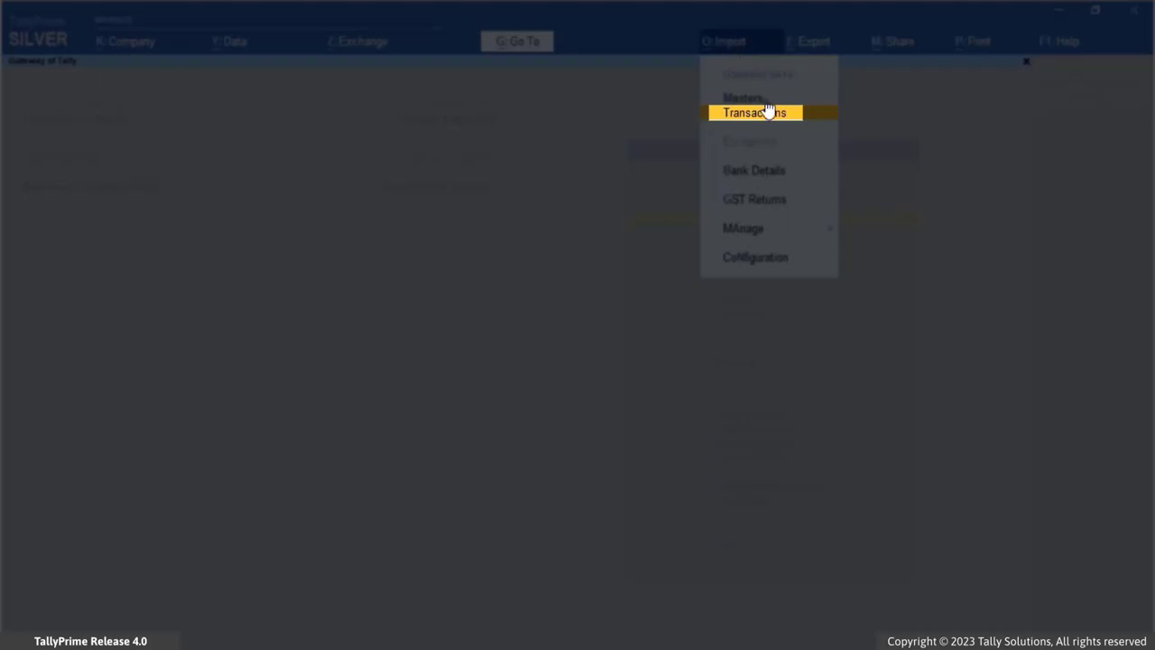
click(767, 115)
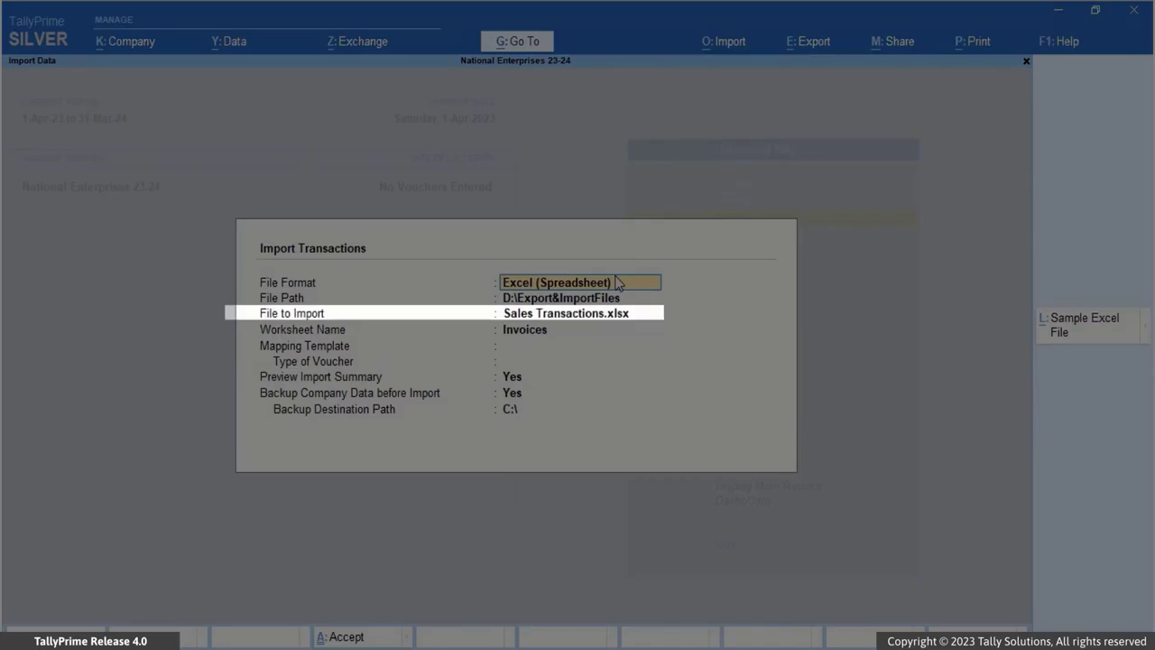
key(Return)
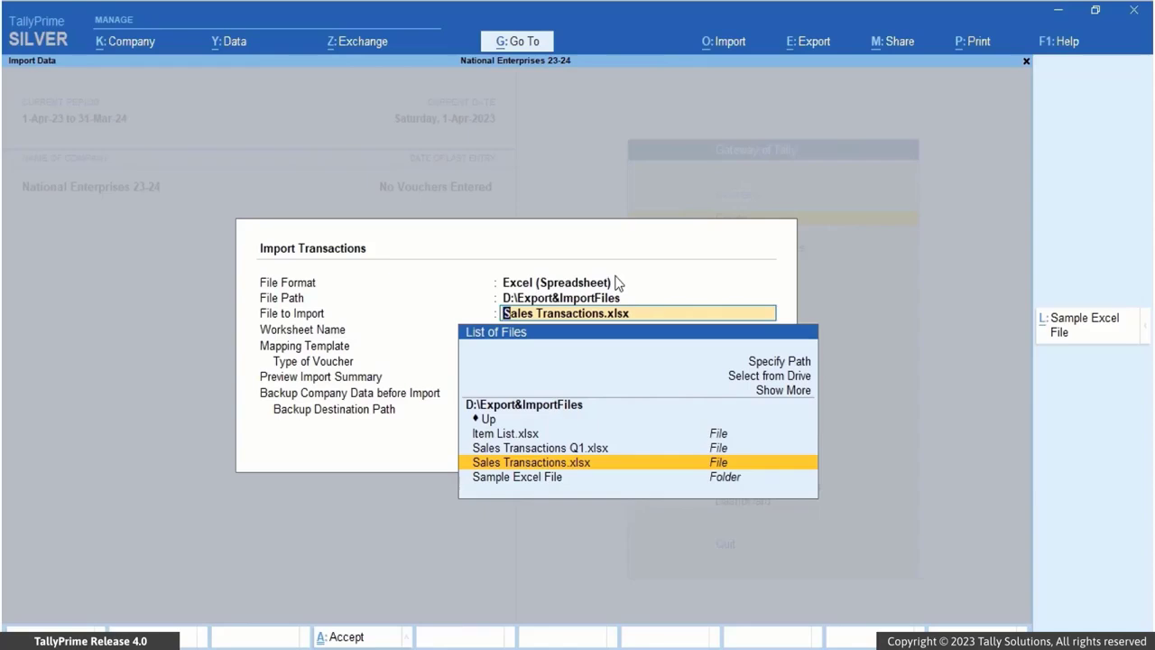
key(Return)
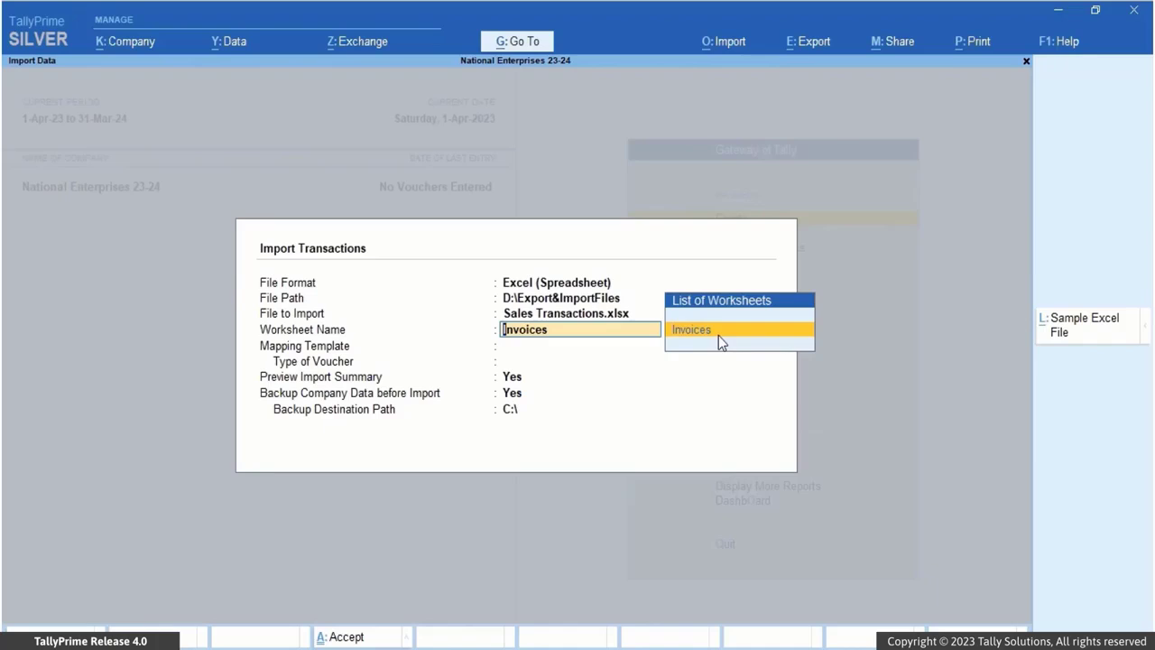
click(719, 335)
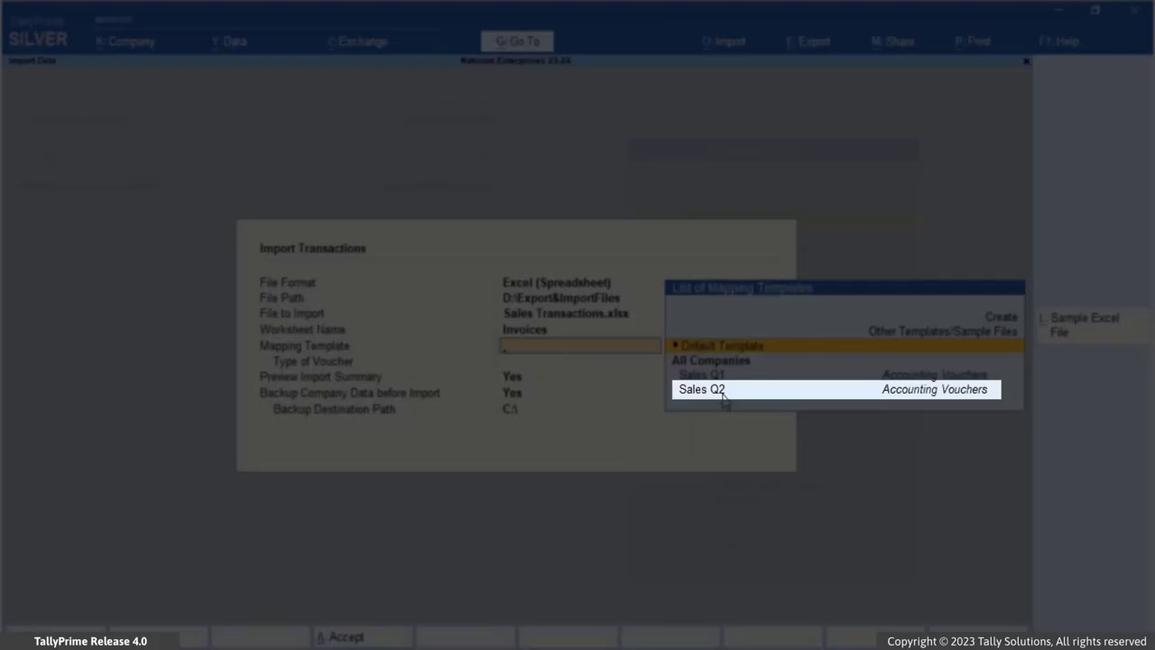
click(723, 394)
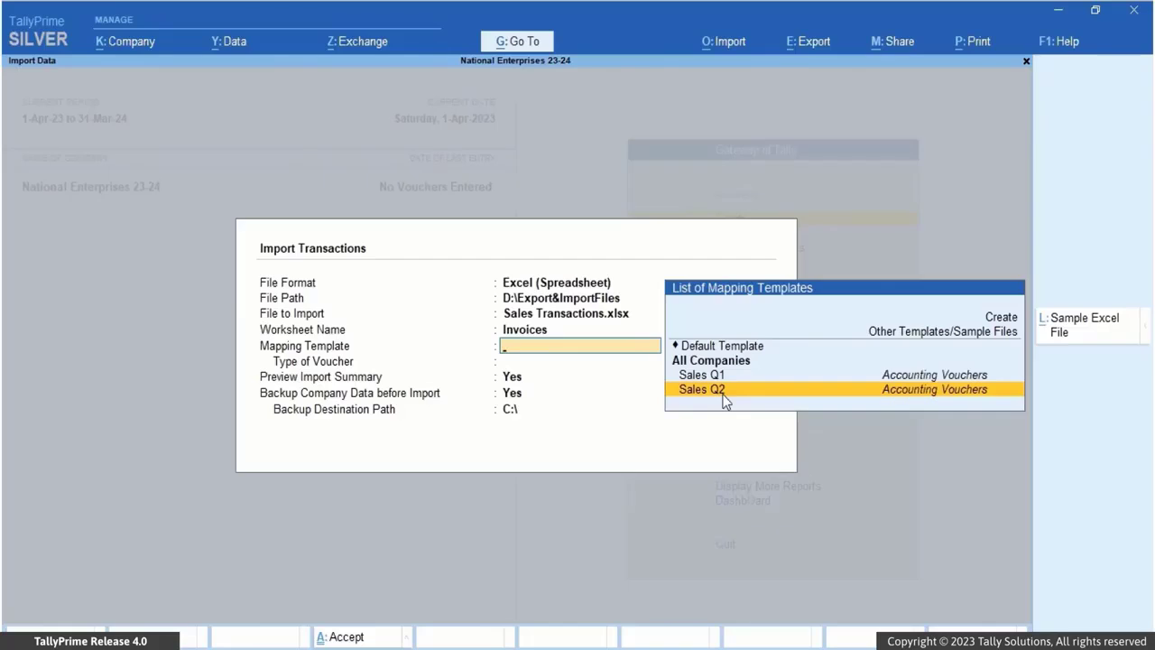
click(723, 396)
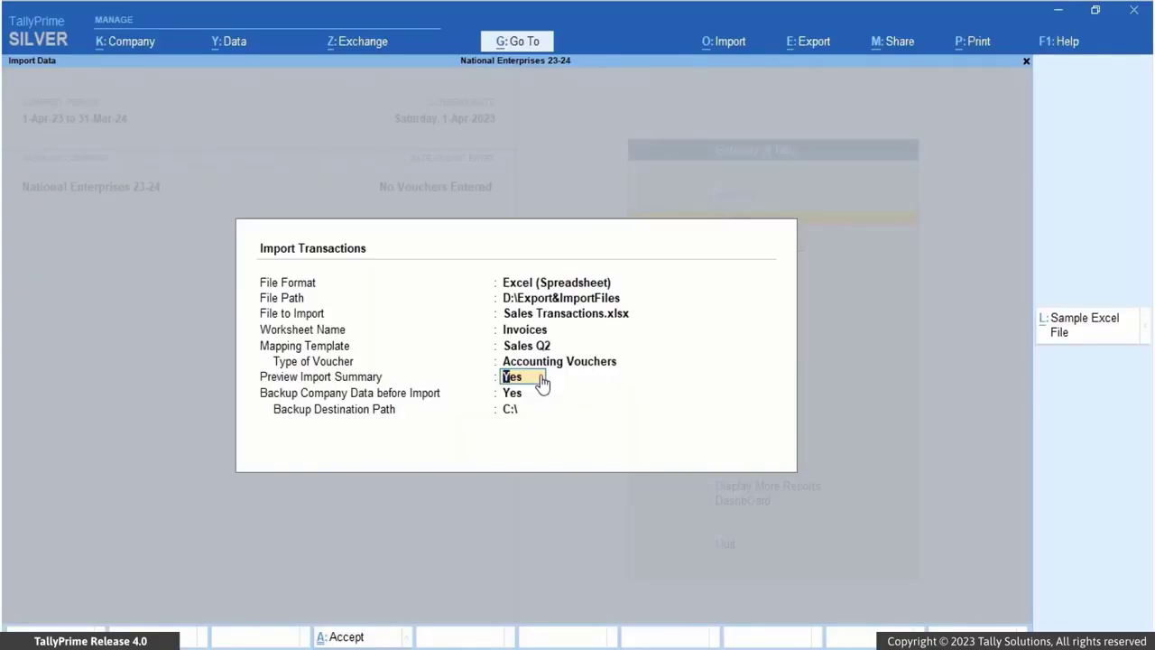
Step: Keep the import summary preview, set the company data backup before import to No, and import the sales vouchers
key(Return)
key(n)
key(Return)
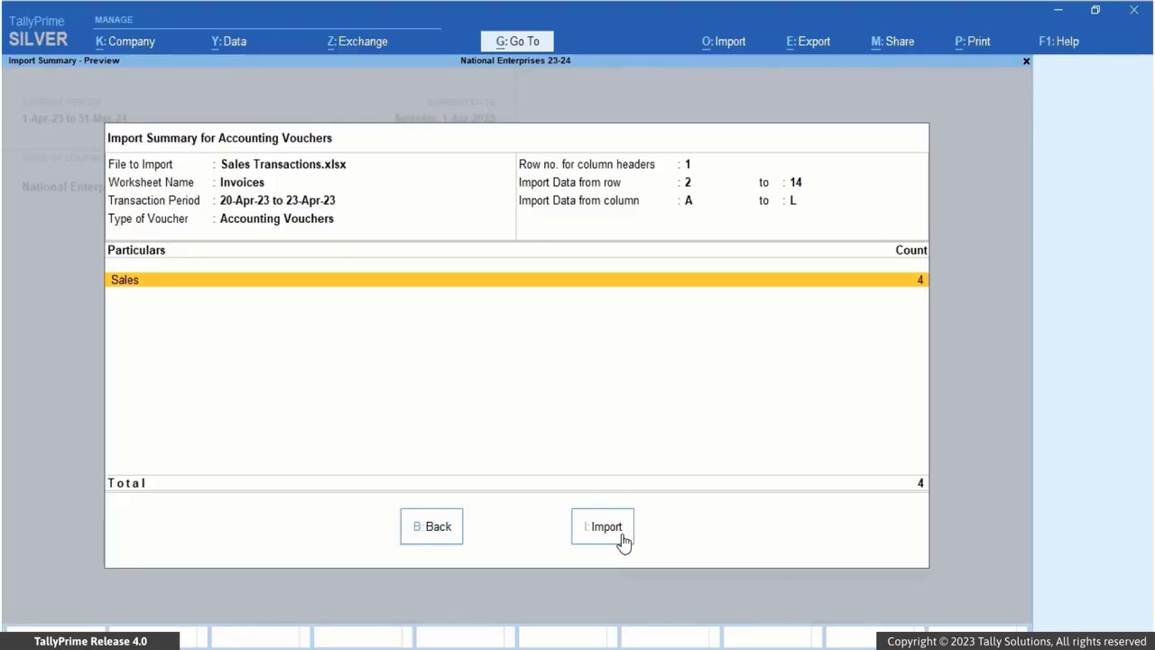
click(604, 527)
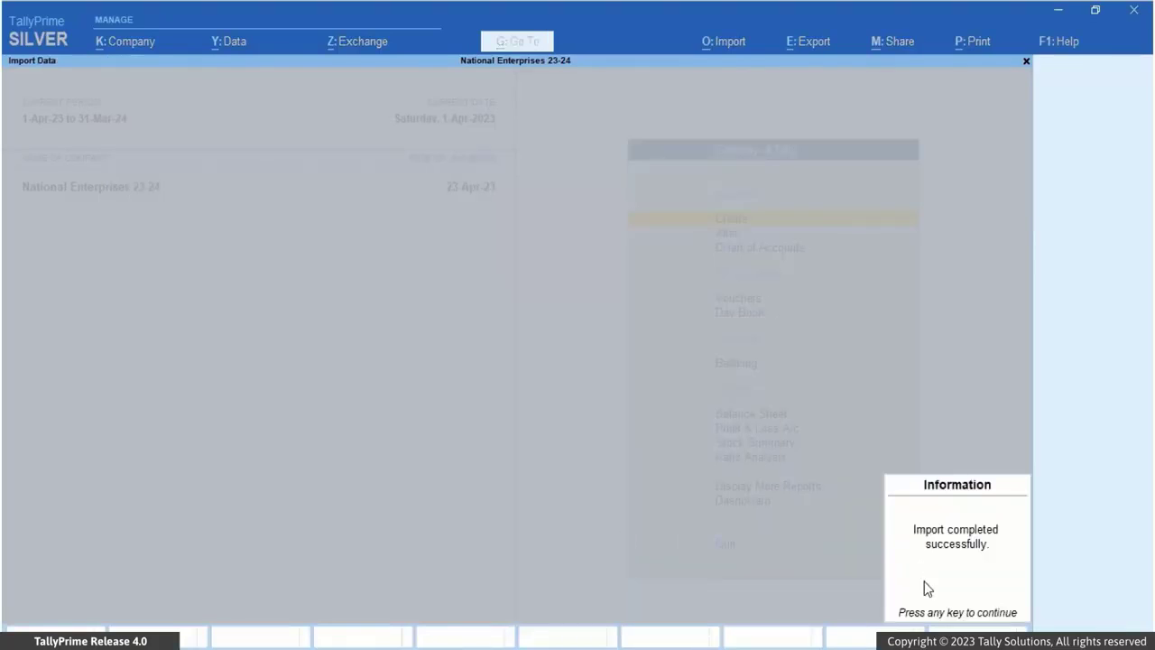
click(892, 603)
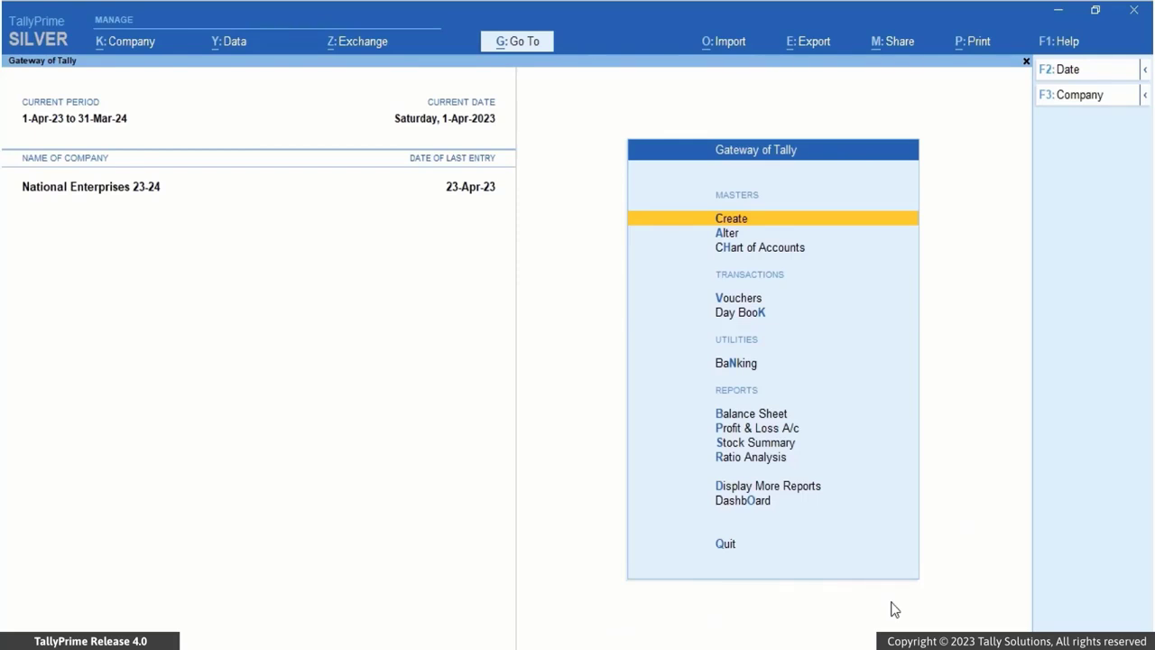
Step: Open the Day Book to check the imported sales vouchers
key(Down)
key(Down)
key(Down)
key(Down)
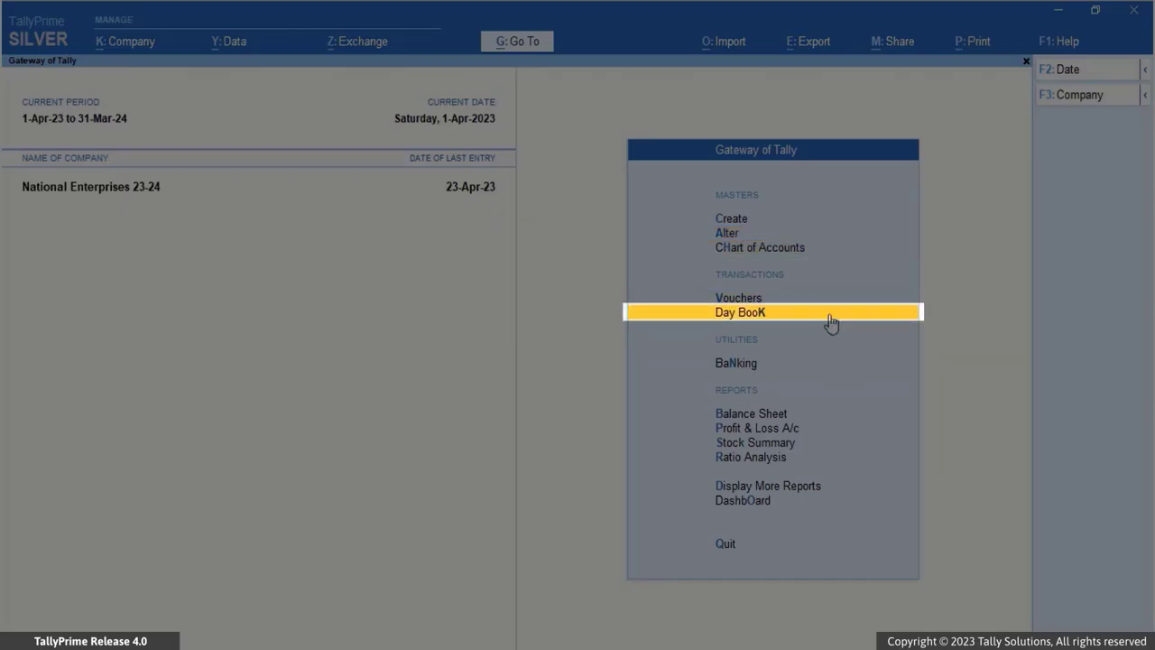
click(831, 318)
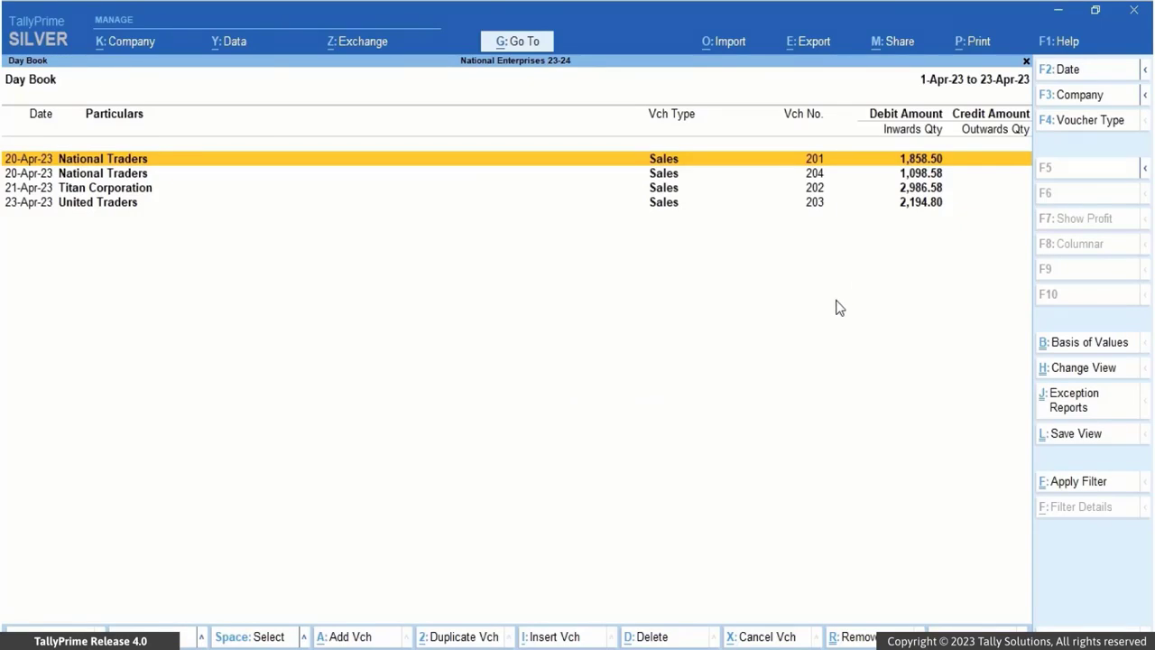